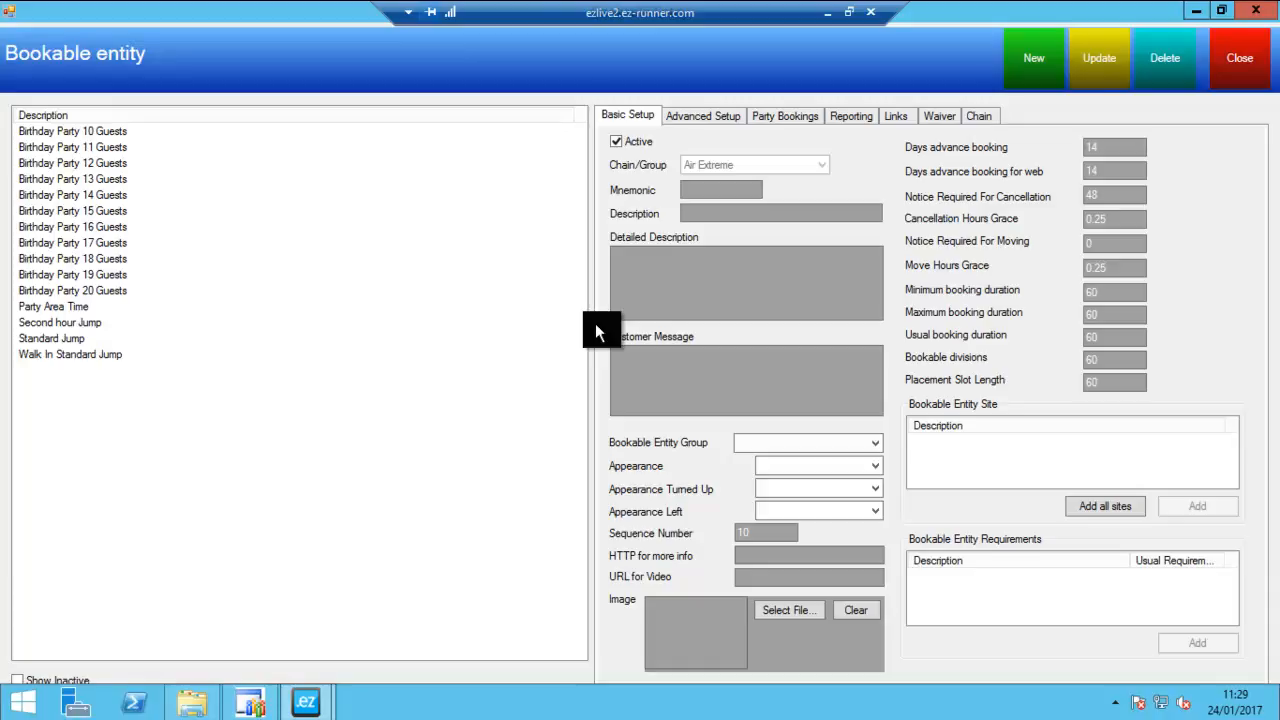
- Start a new bookable entity based on Standard Jump and set its description to School Booking
left_click(58, 339)
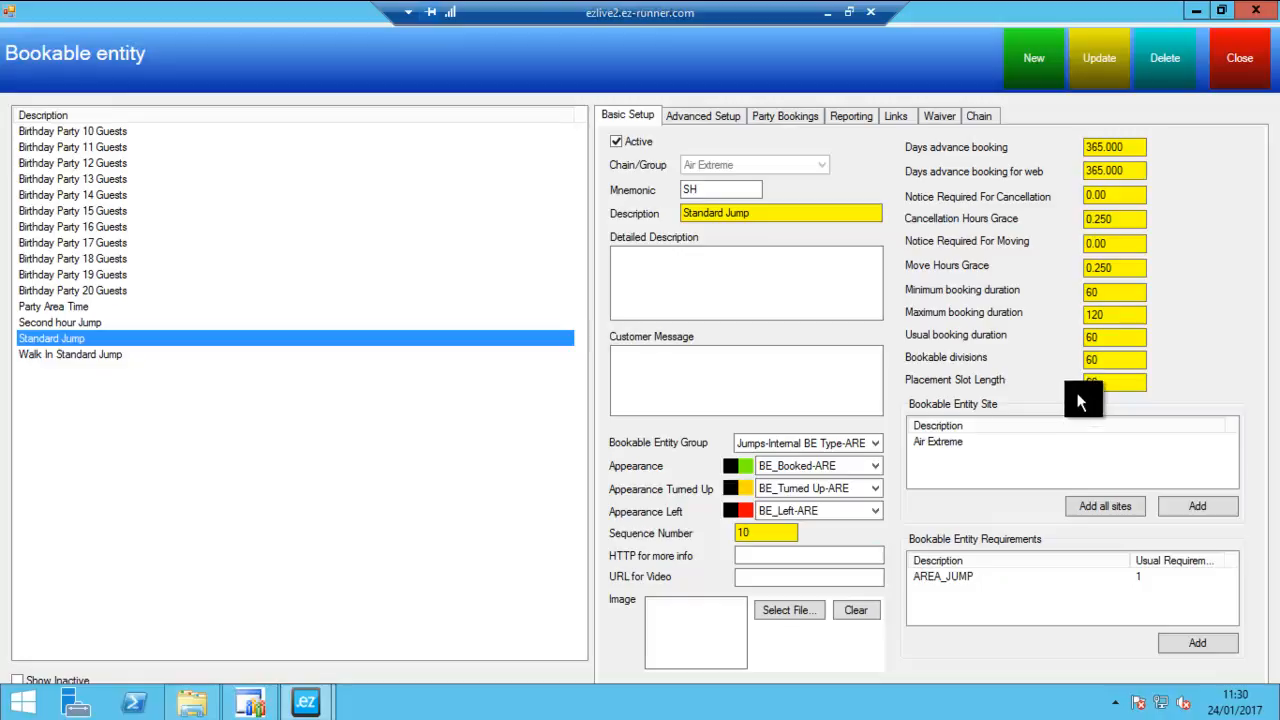
left_click(1036, 64)
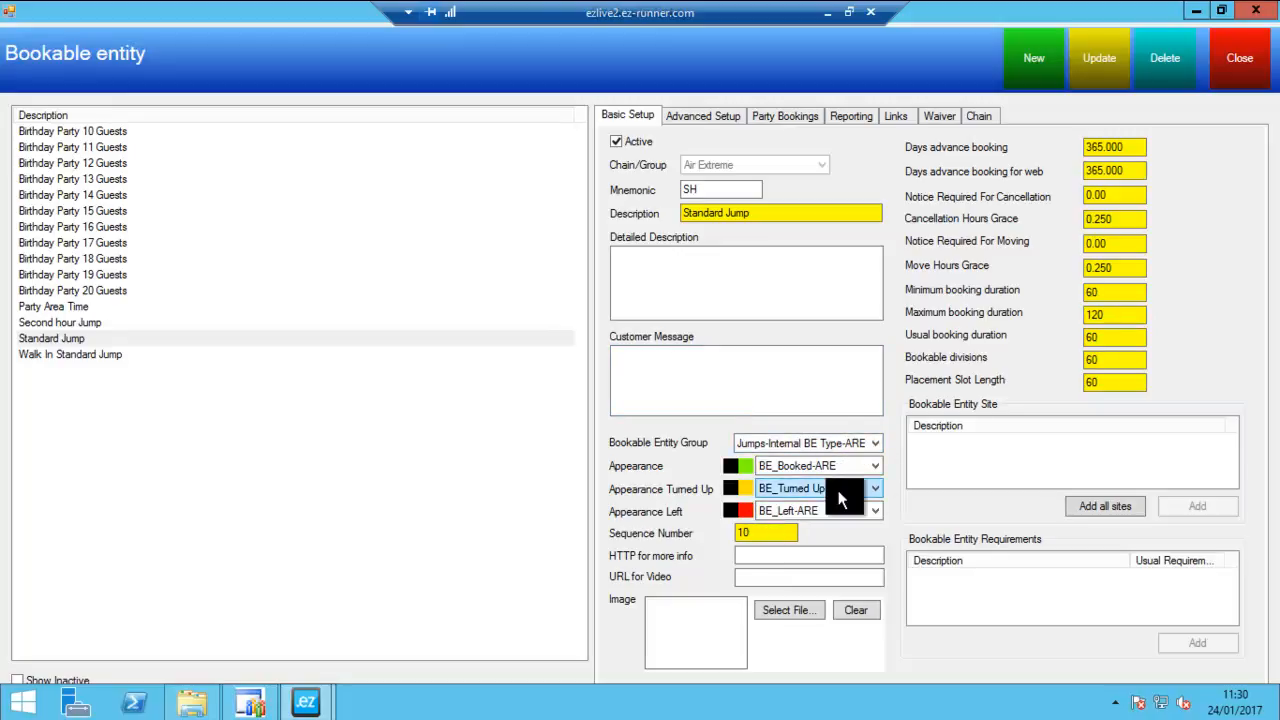
left_click_drag(768, 220, 592, 235)
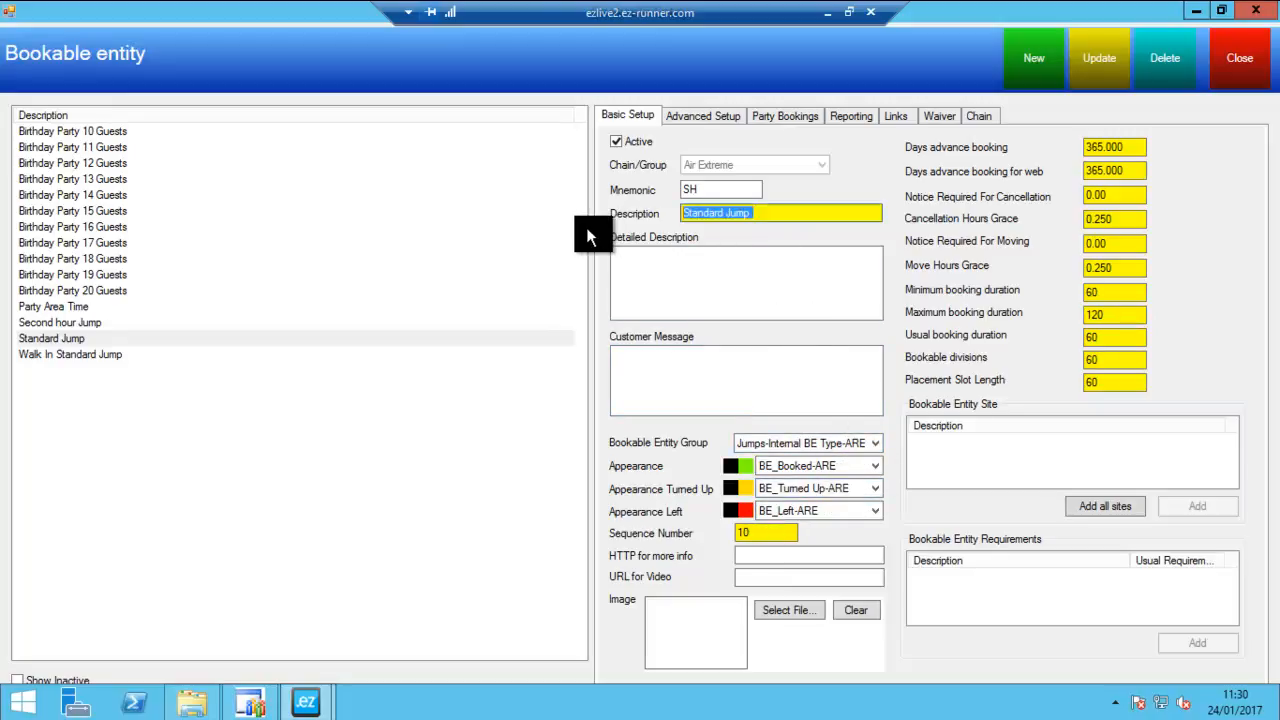
type("School")
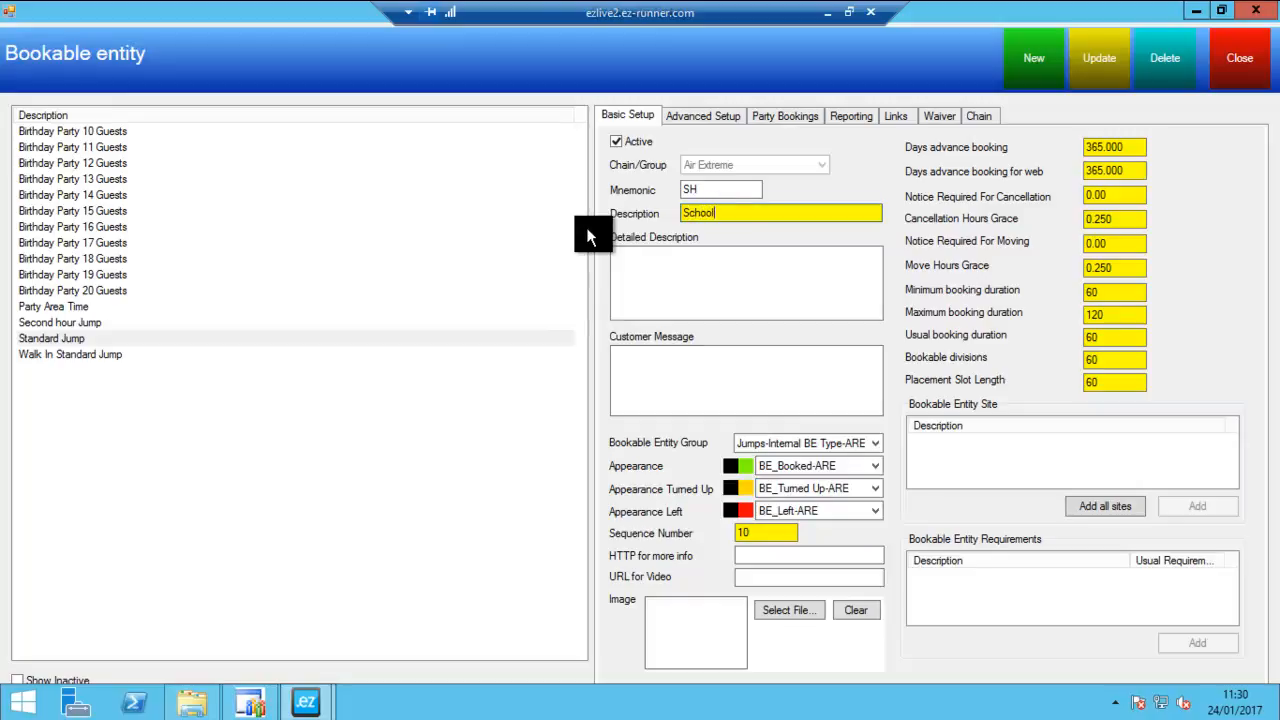
type(" Booking")
- Set the mnemonic to SB, save the School Booking entity and assign it to the Air Extreme site
left_click_drag(732, 194, 543, 215)
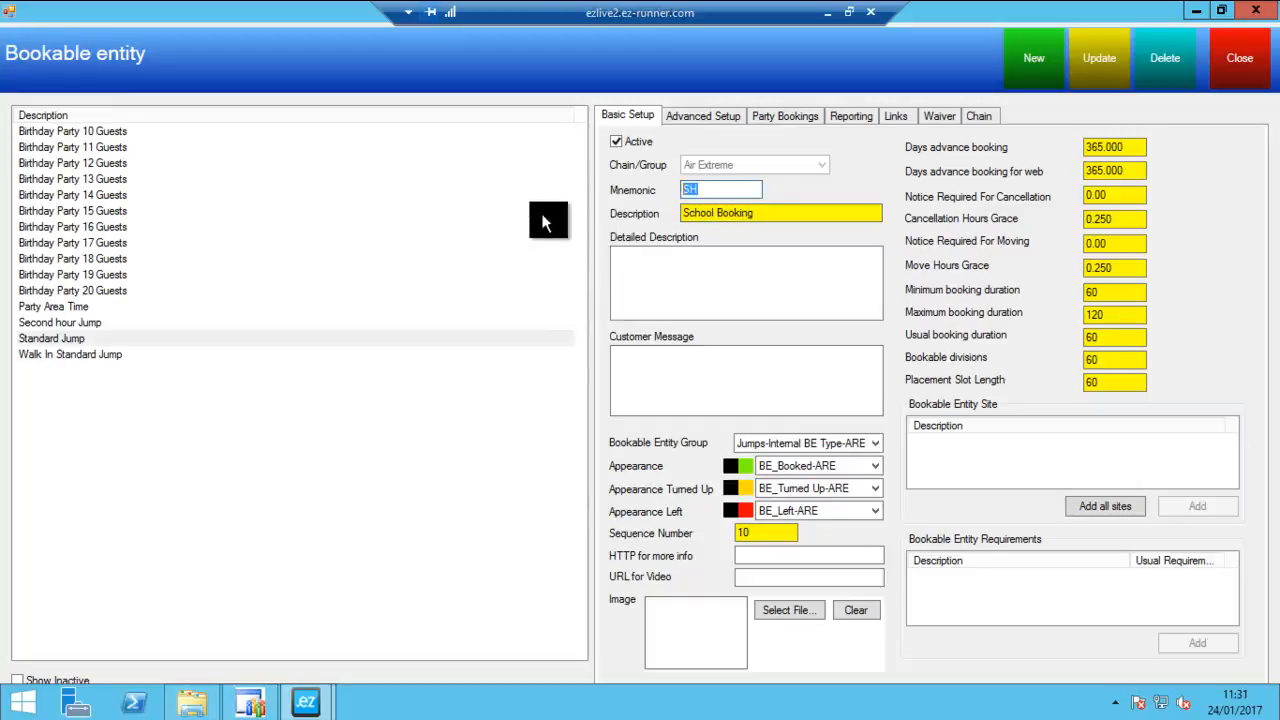
type("SB")
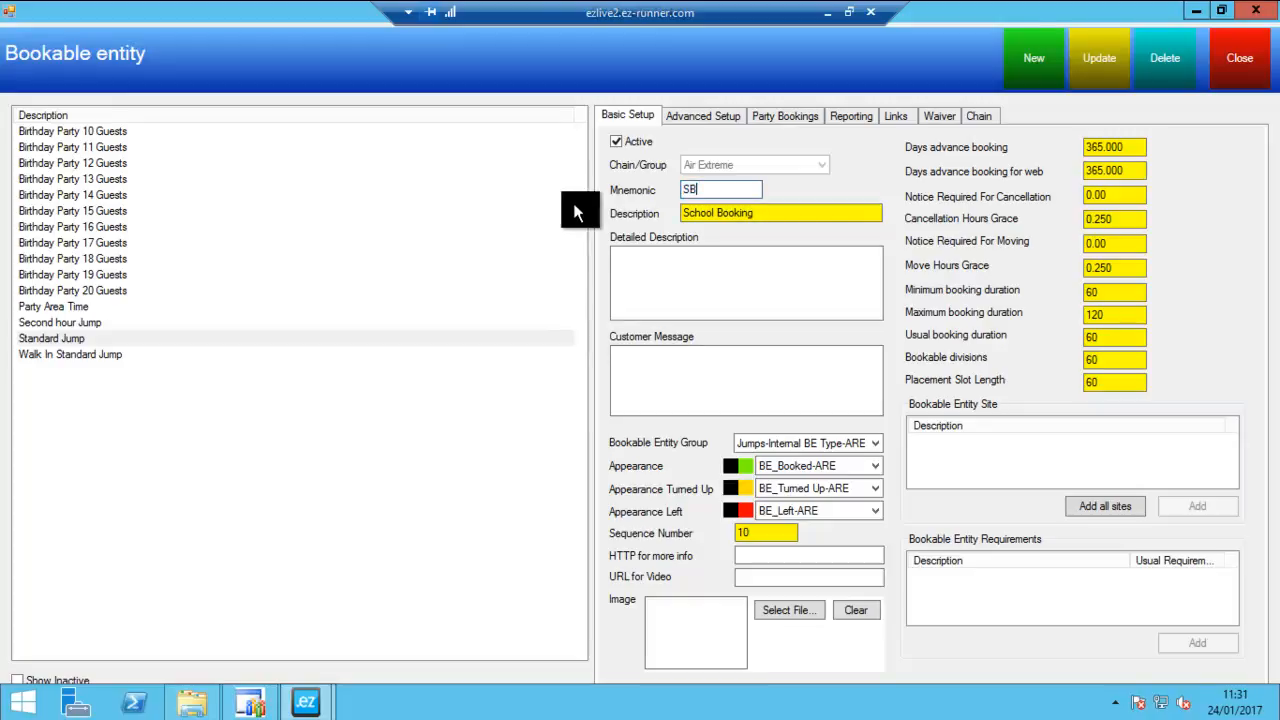
left_click(1094, 60)
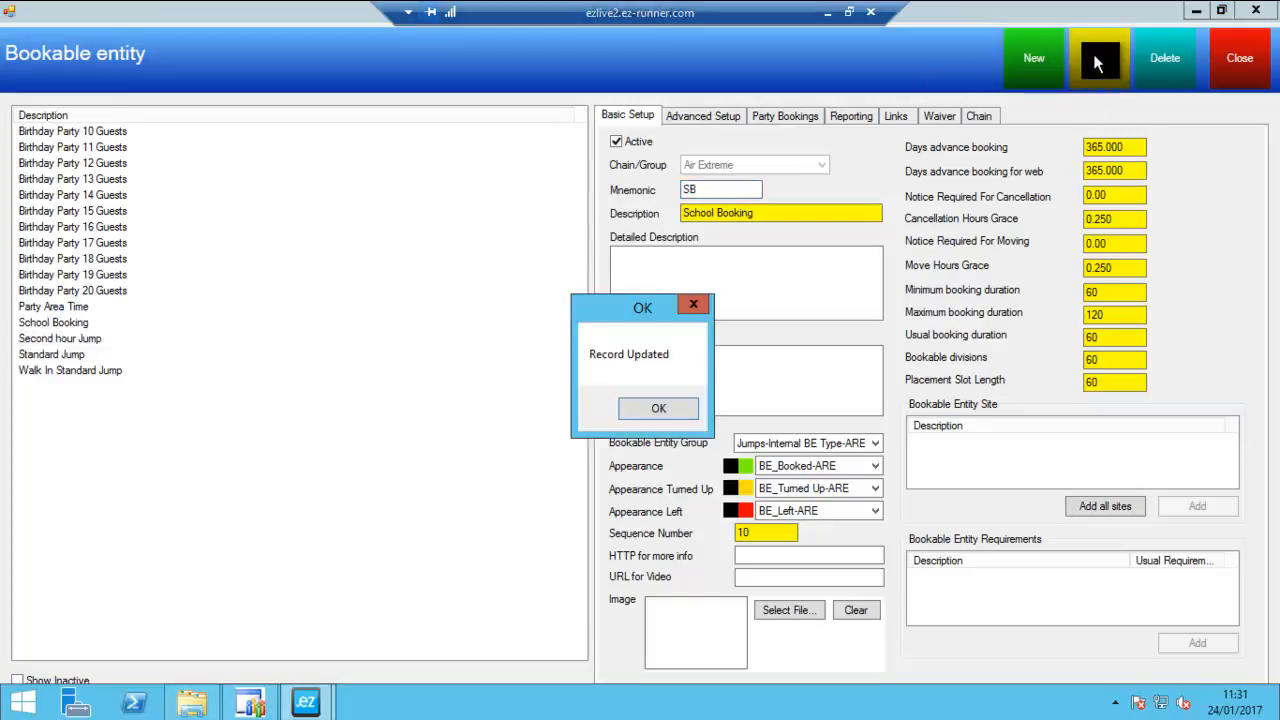
left_click(678, 410)
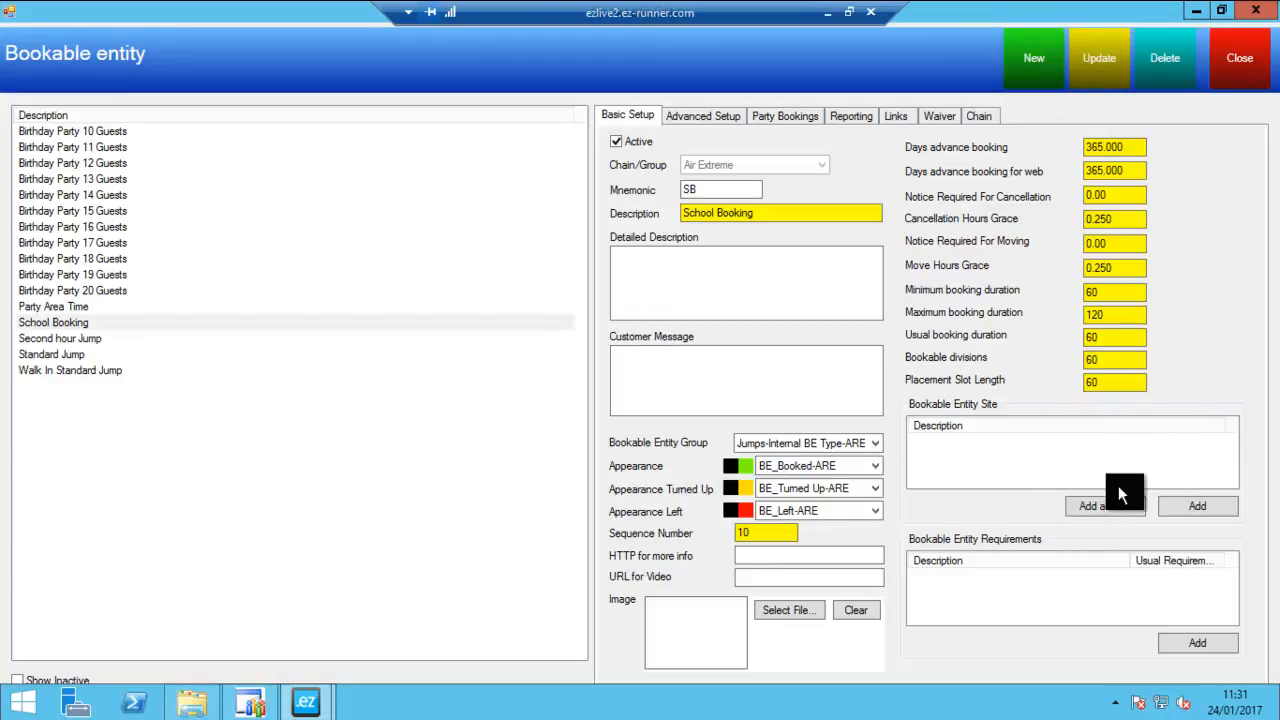
left_click(1189, 504)
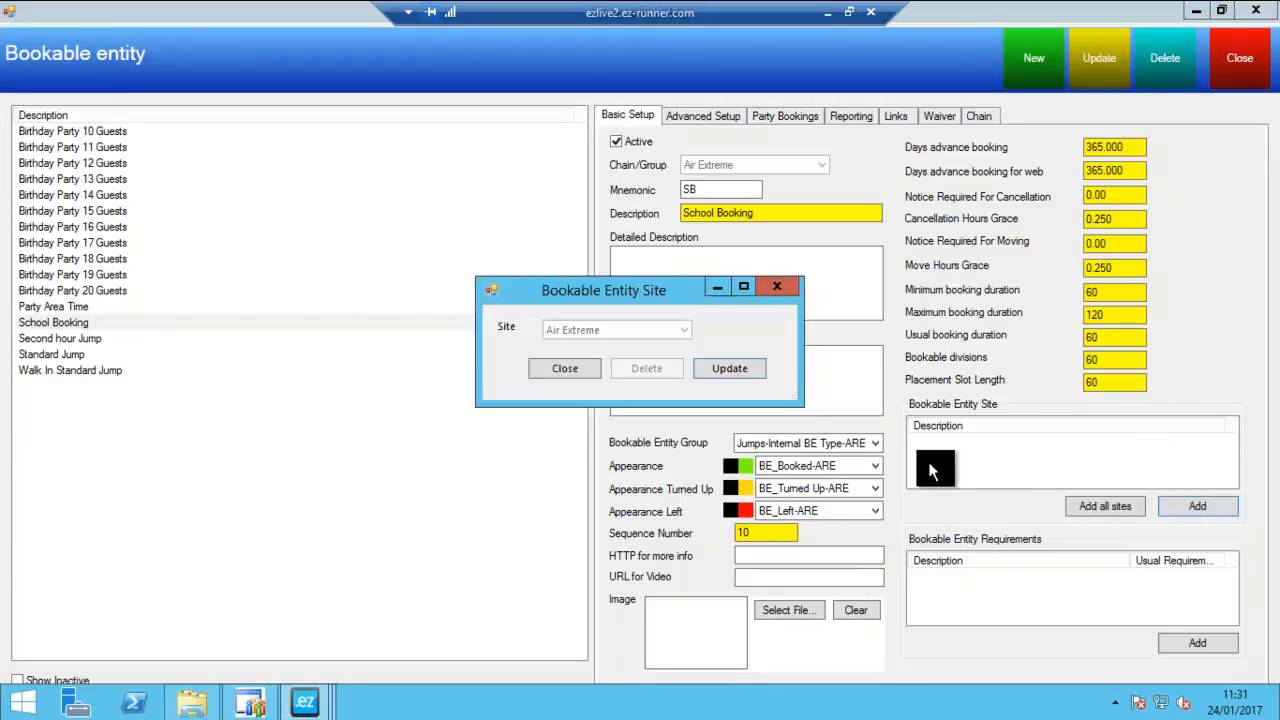
left_click(742, 372)
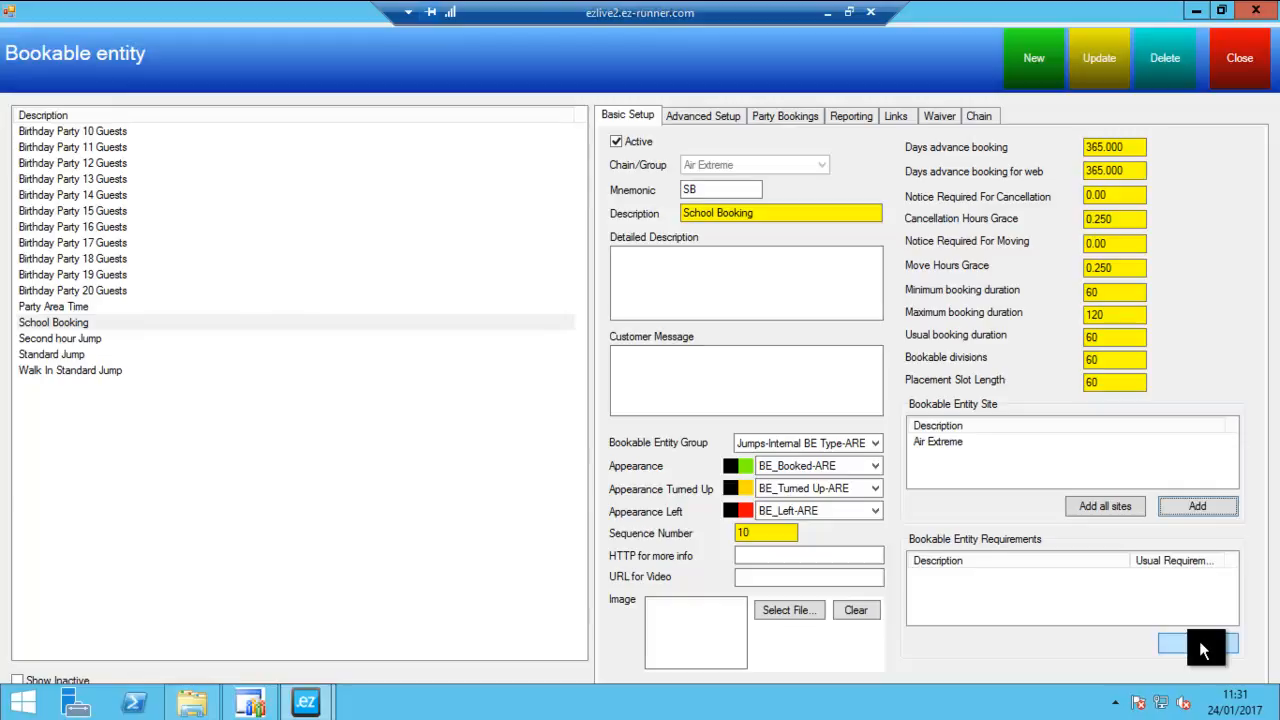
left_click(1222, 645)
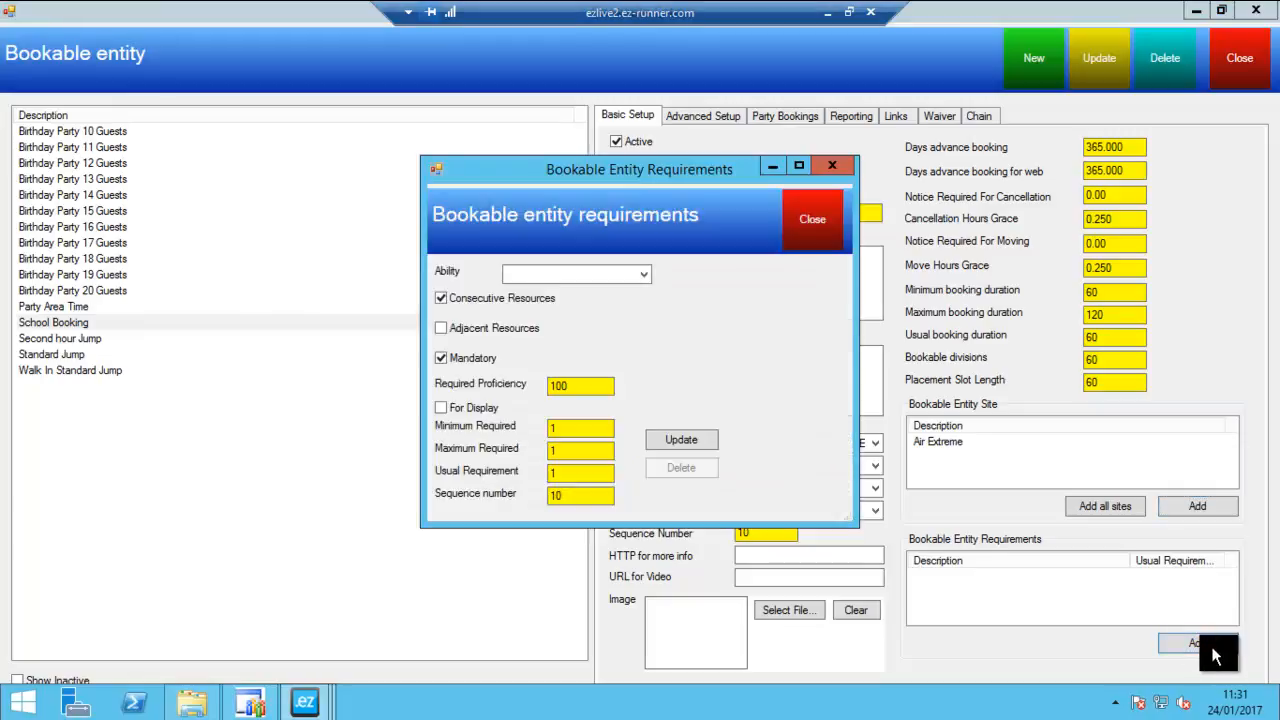
left_click(558, 273)
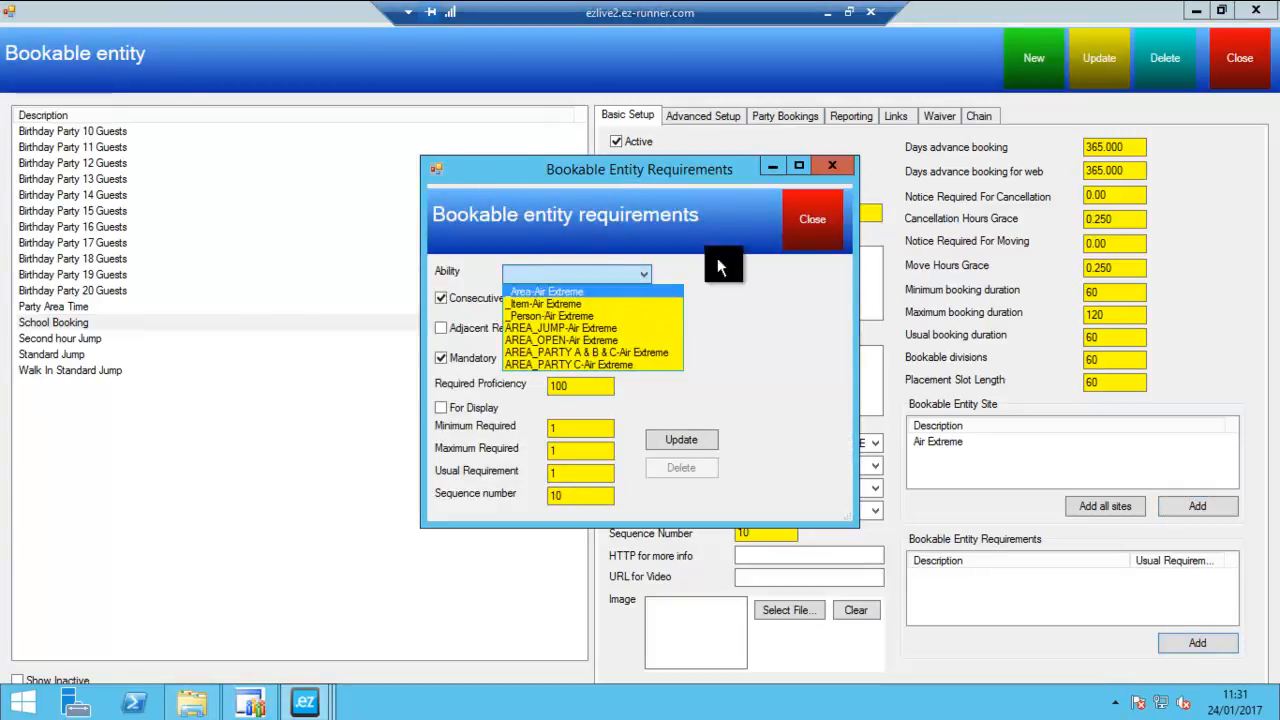
left_click(805, 227)
left_click(805, 227)
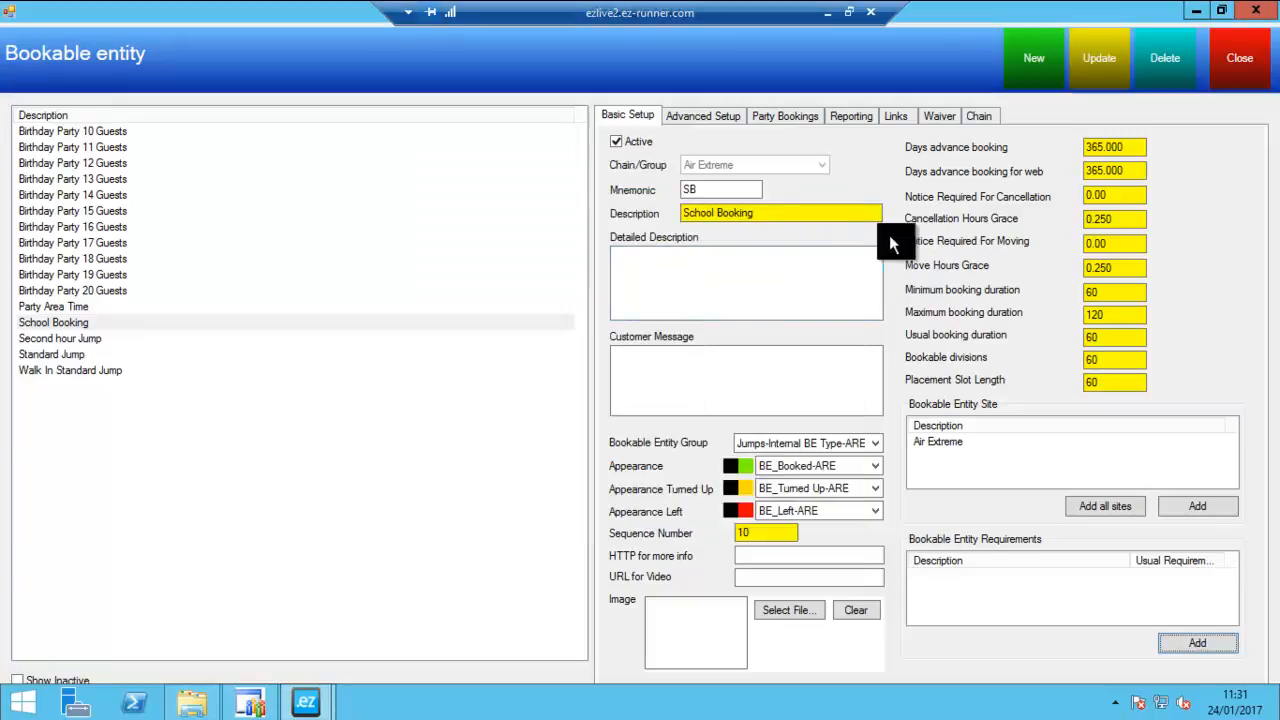
- Check which requirement Standard Jump uses and add the matching AREA_JUMP-Air Extreme ability requirement to School Booking
left_click(79, 356)
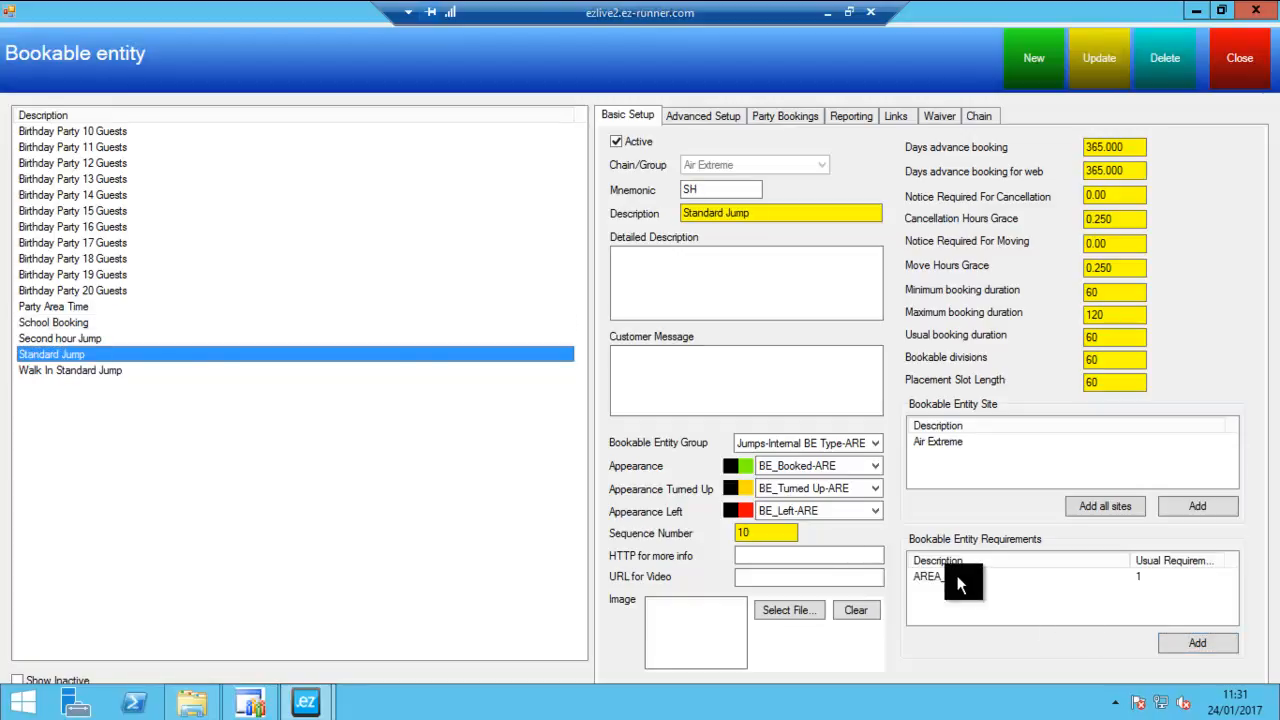
left_click(943, 577)
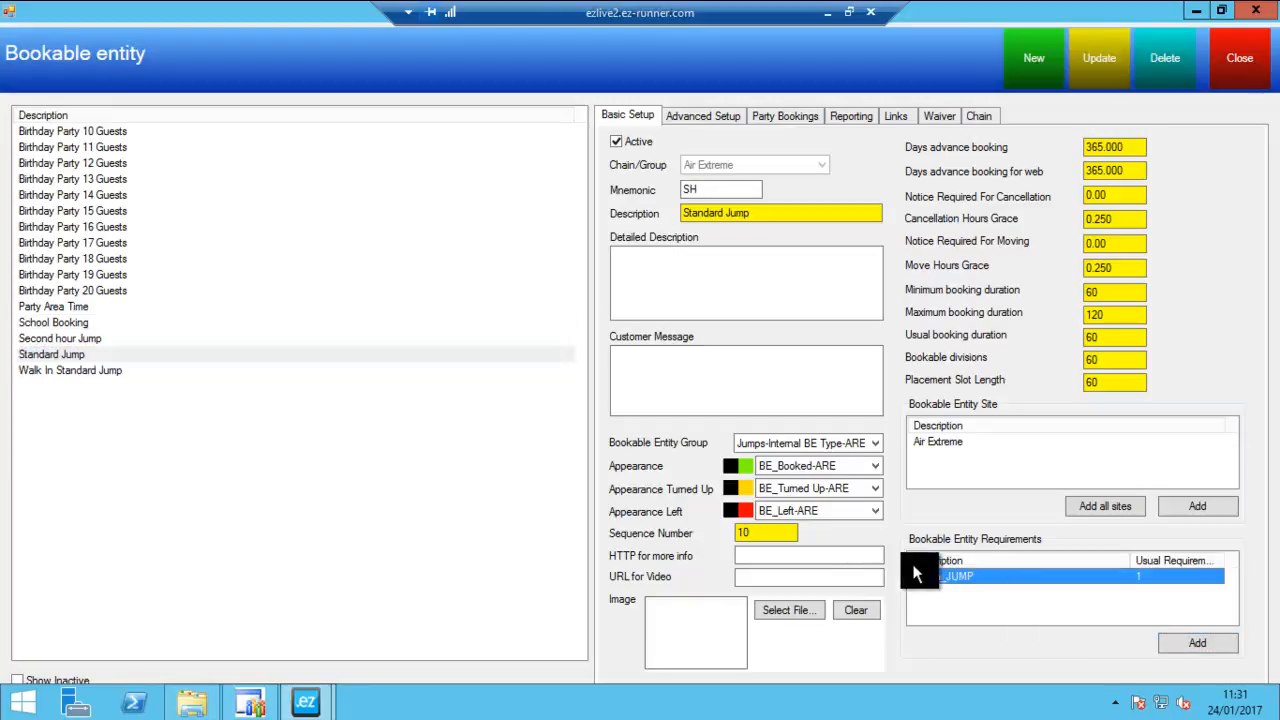
left_click(50, 322)
left_click(1191, 643)
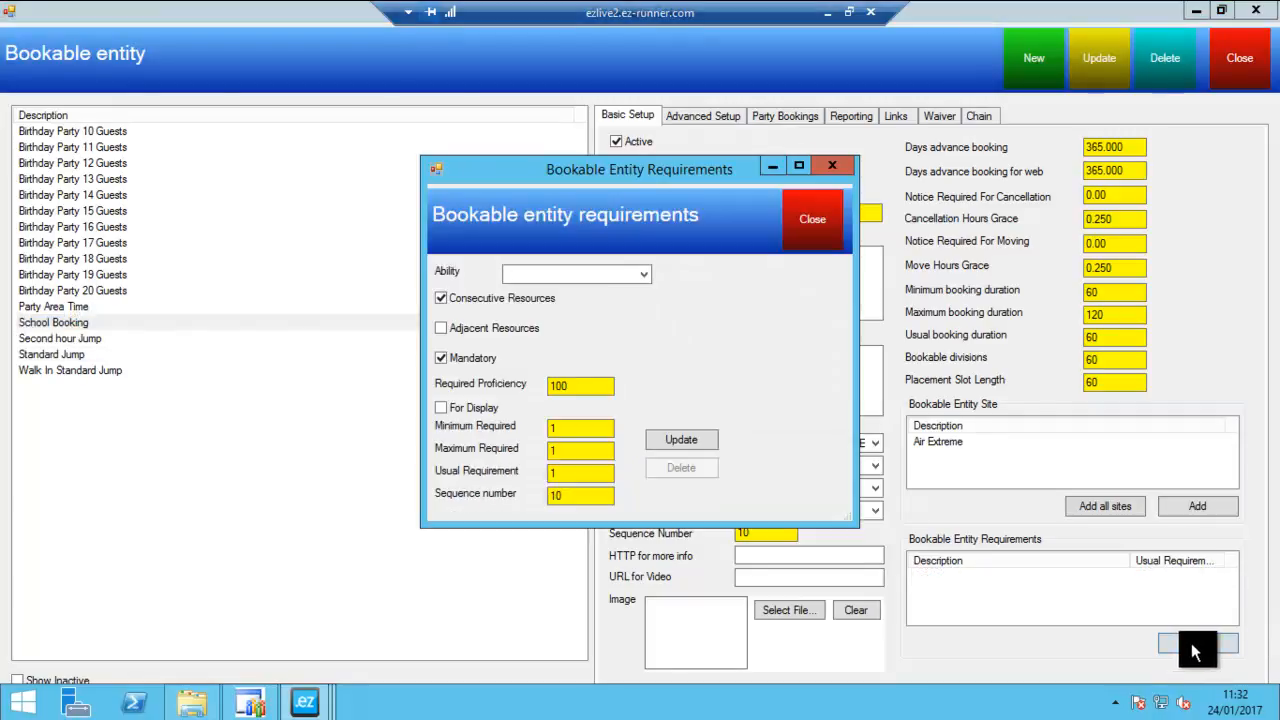
left_click(562, 276)
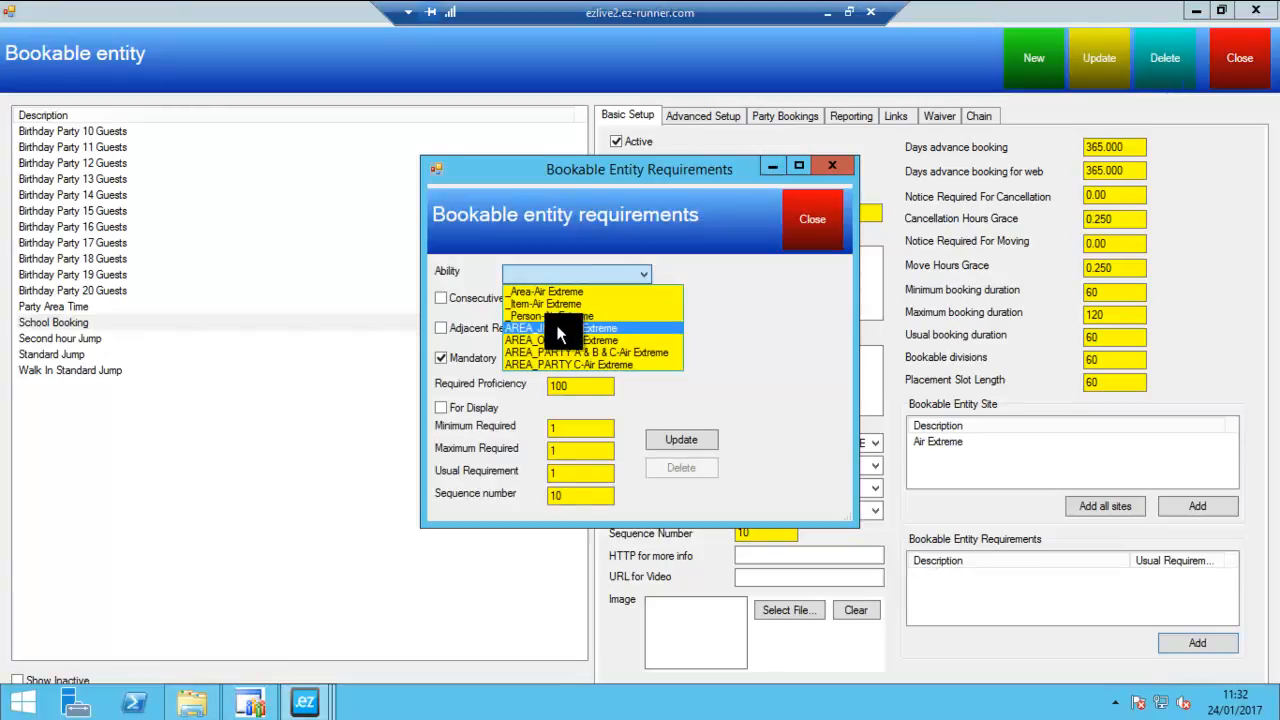
left_click(558, 330)
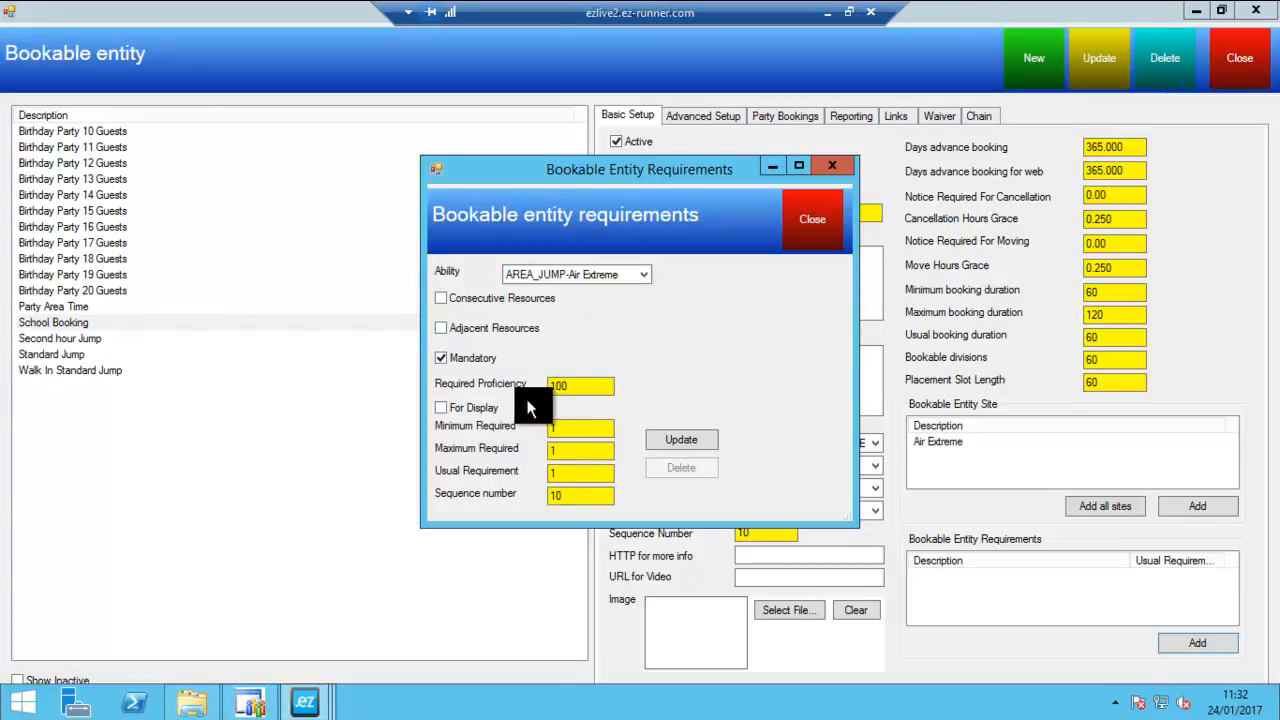
left_click(484, 300)
left_click(462, 410)
type("55")
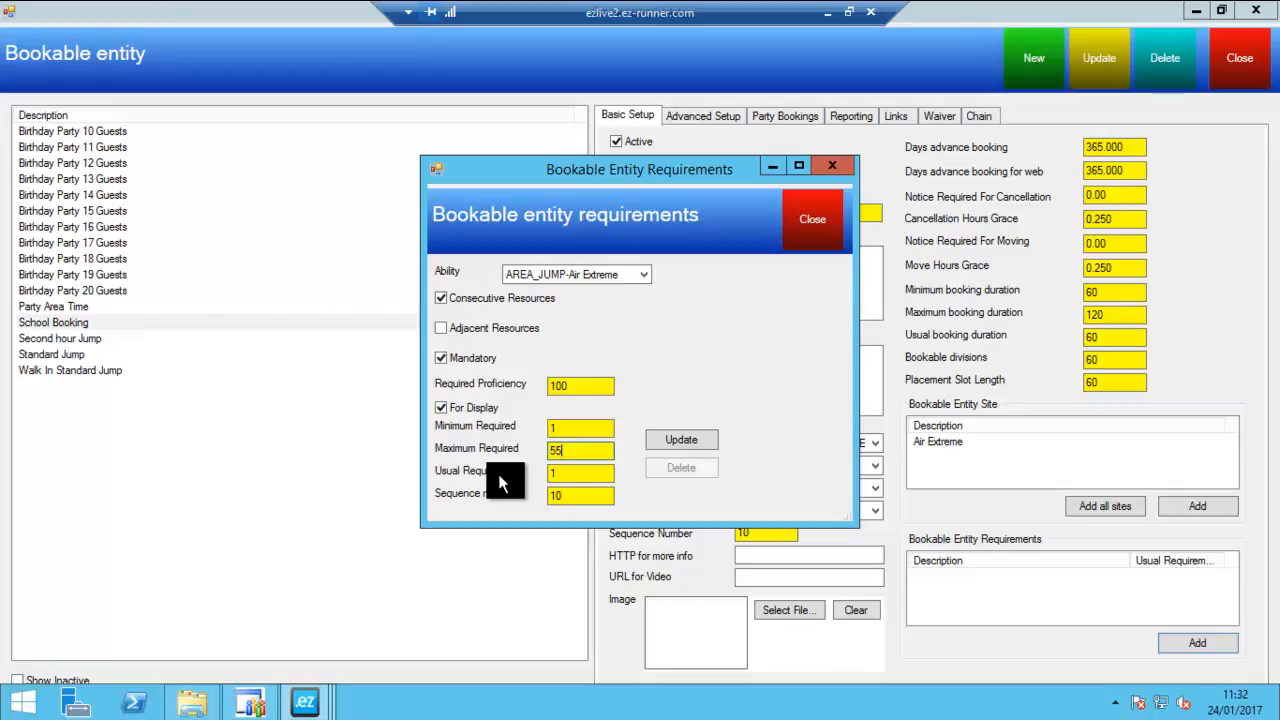
left_click(677, 447)
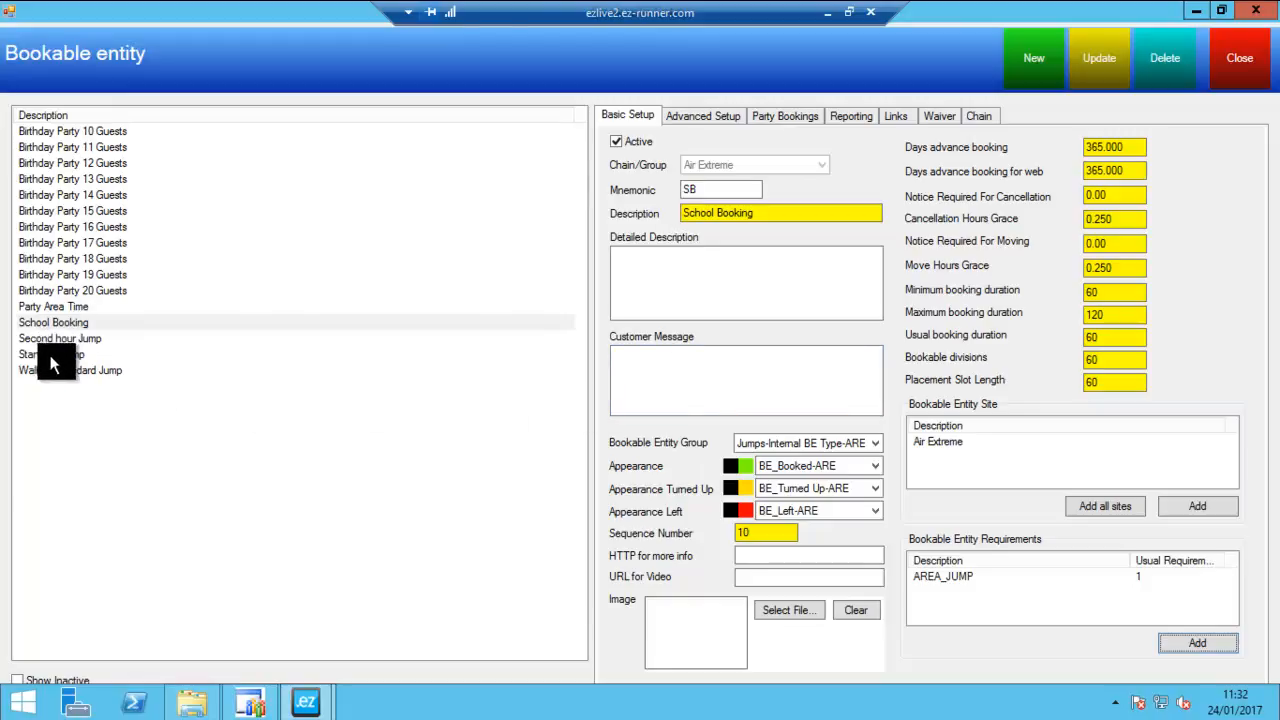
- Disable Allow Book Selected Area in School Booking's advanced setup and save the record
left_click(725, 114)
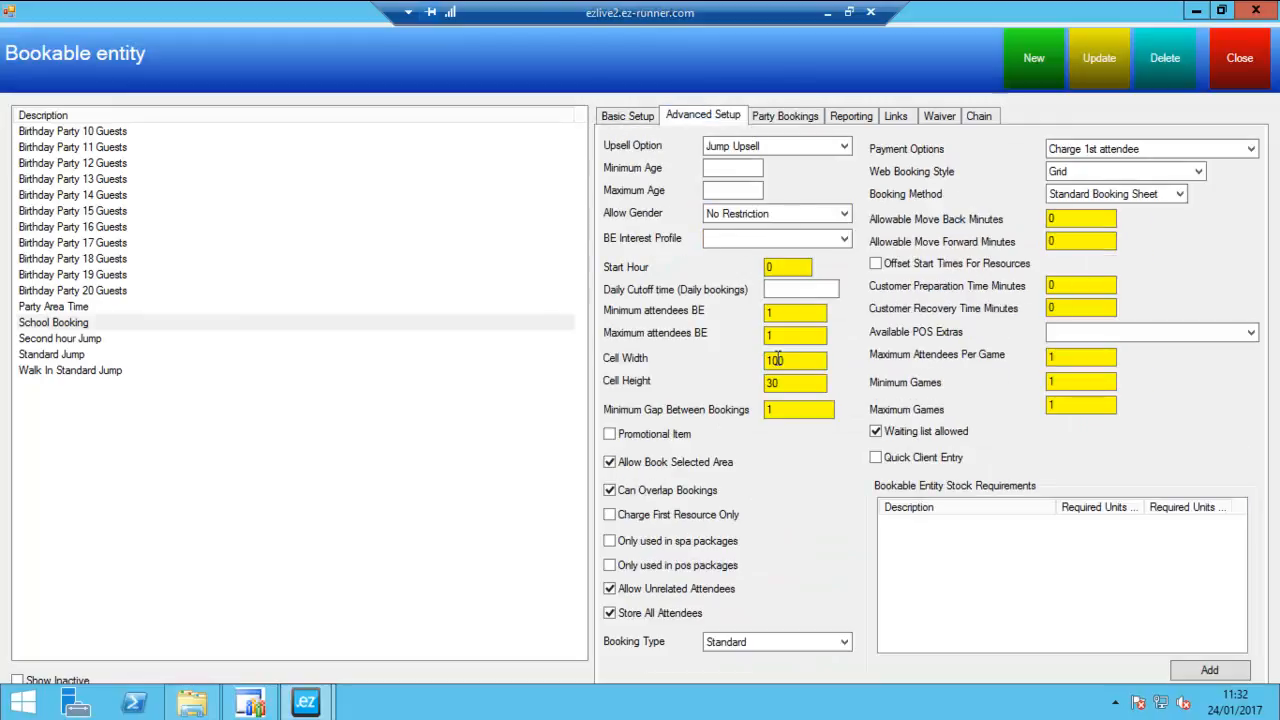
left_click(622, 464)
left_click(1086, 80)
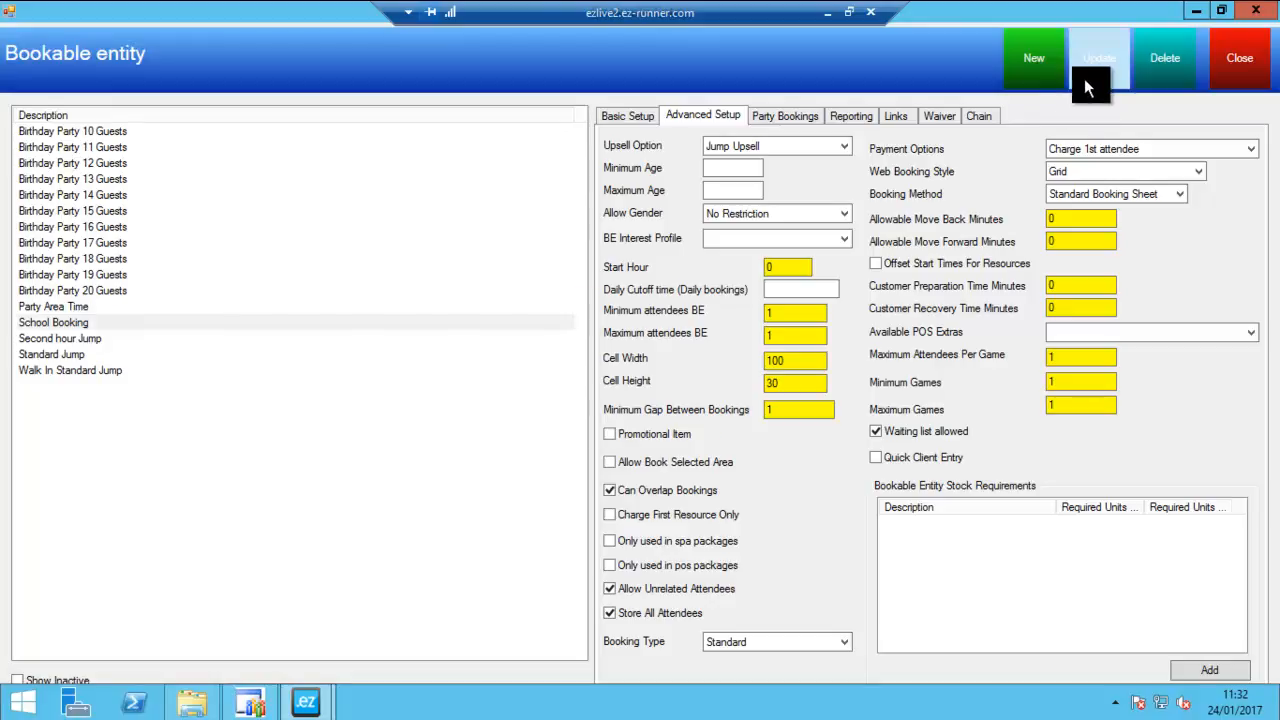
left_click(670, 407)
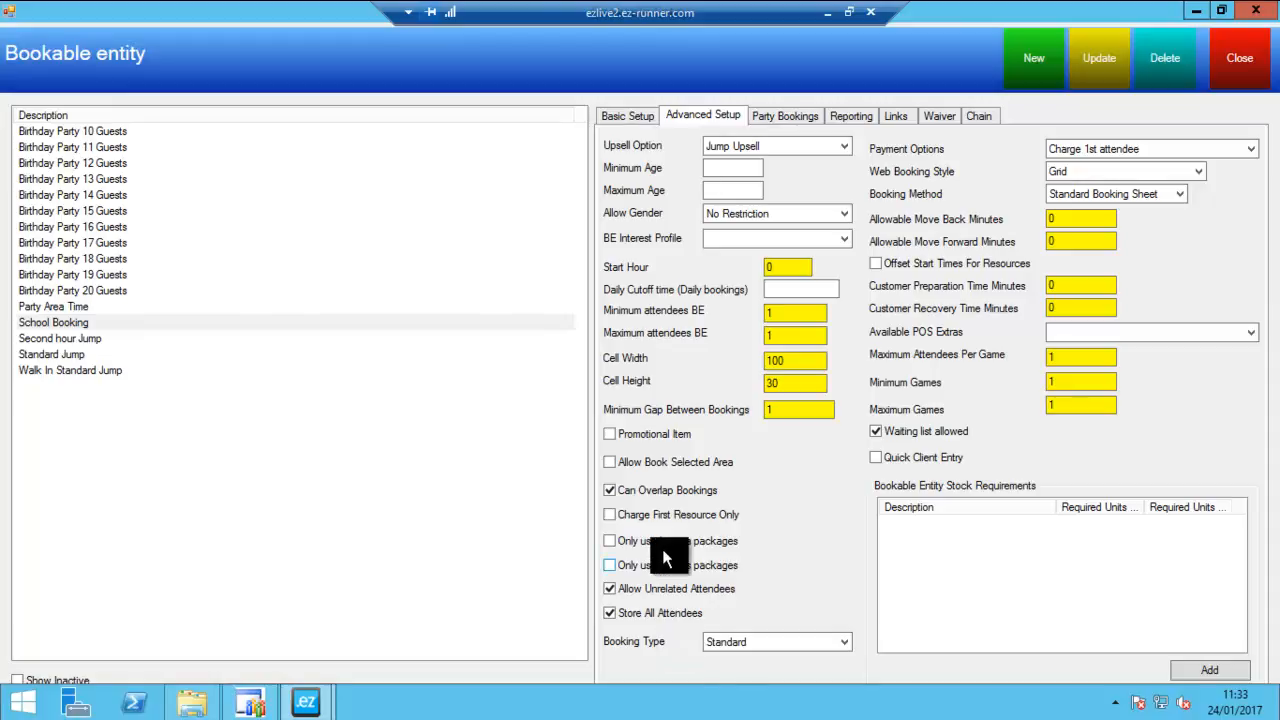
- Enable Allow Book Selected Area again for School Booking and save the record
left_click(655, 461)
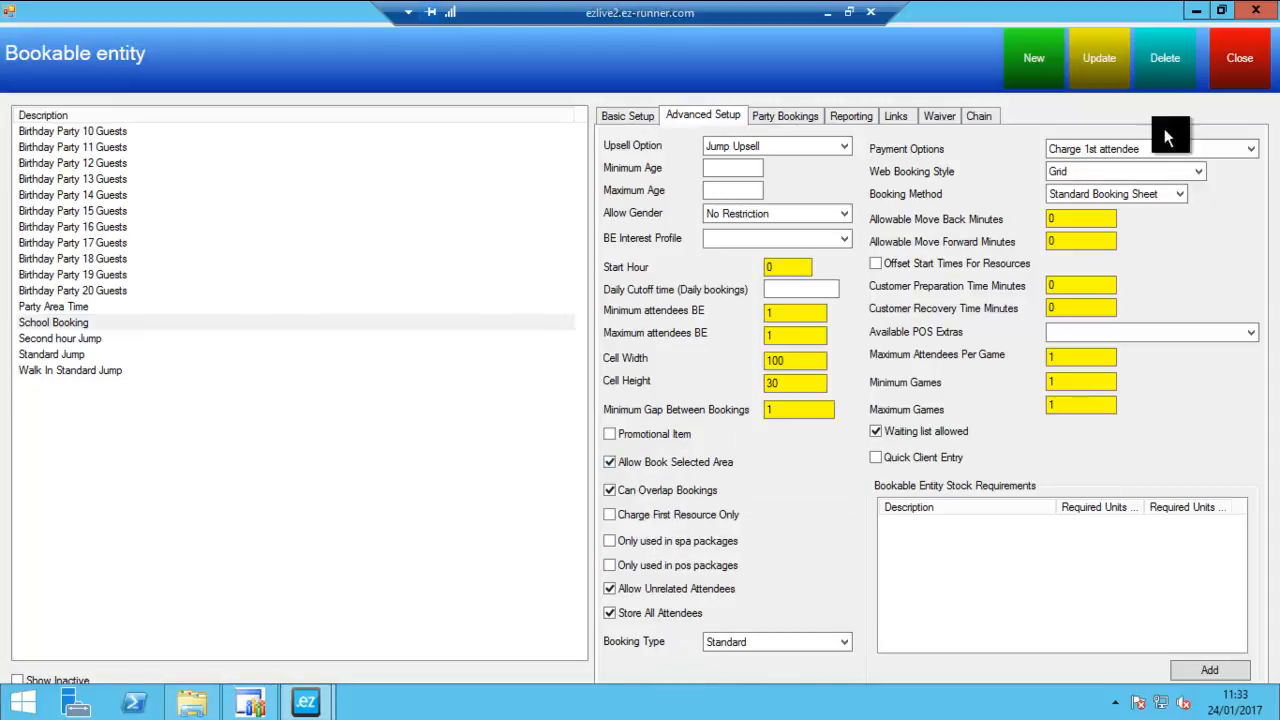
left_click(1103, 60)
left_click(684, 406)
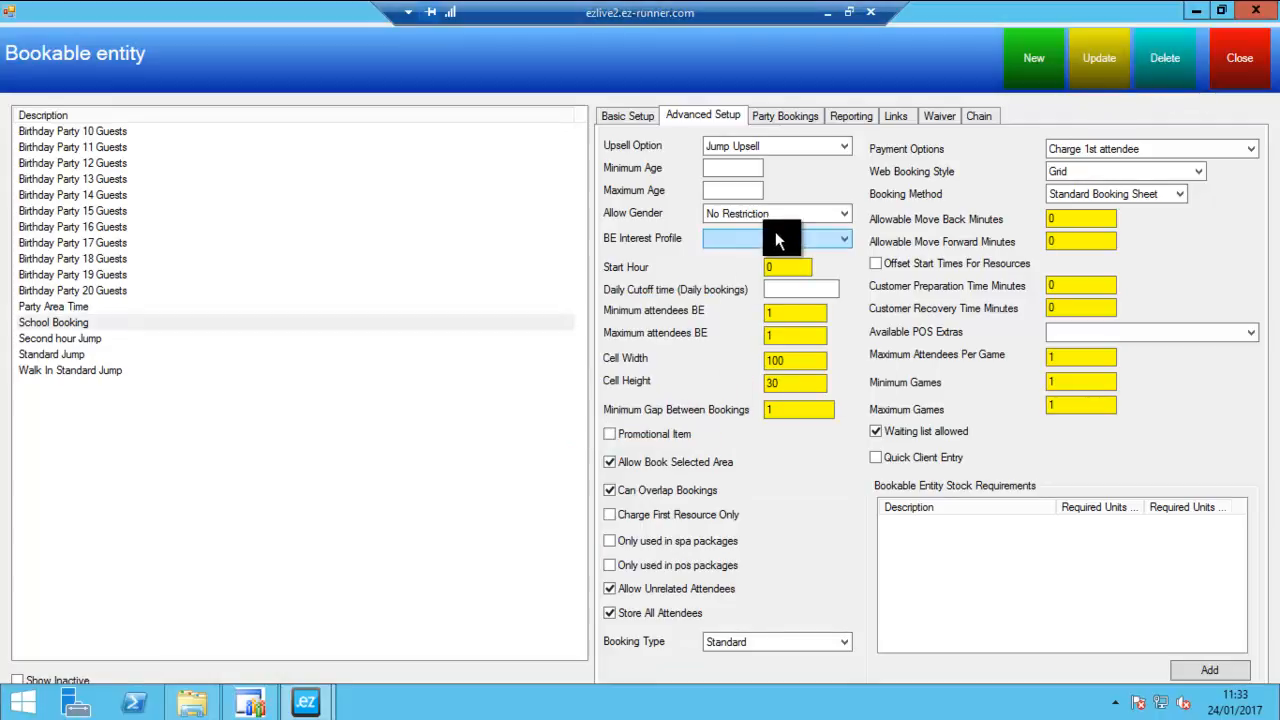
- Review School Booking's party booking, reporting, link, waiver and chain settings, and close the bookable entity setup
left_click(773, 113)
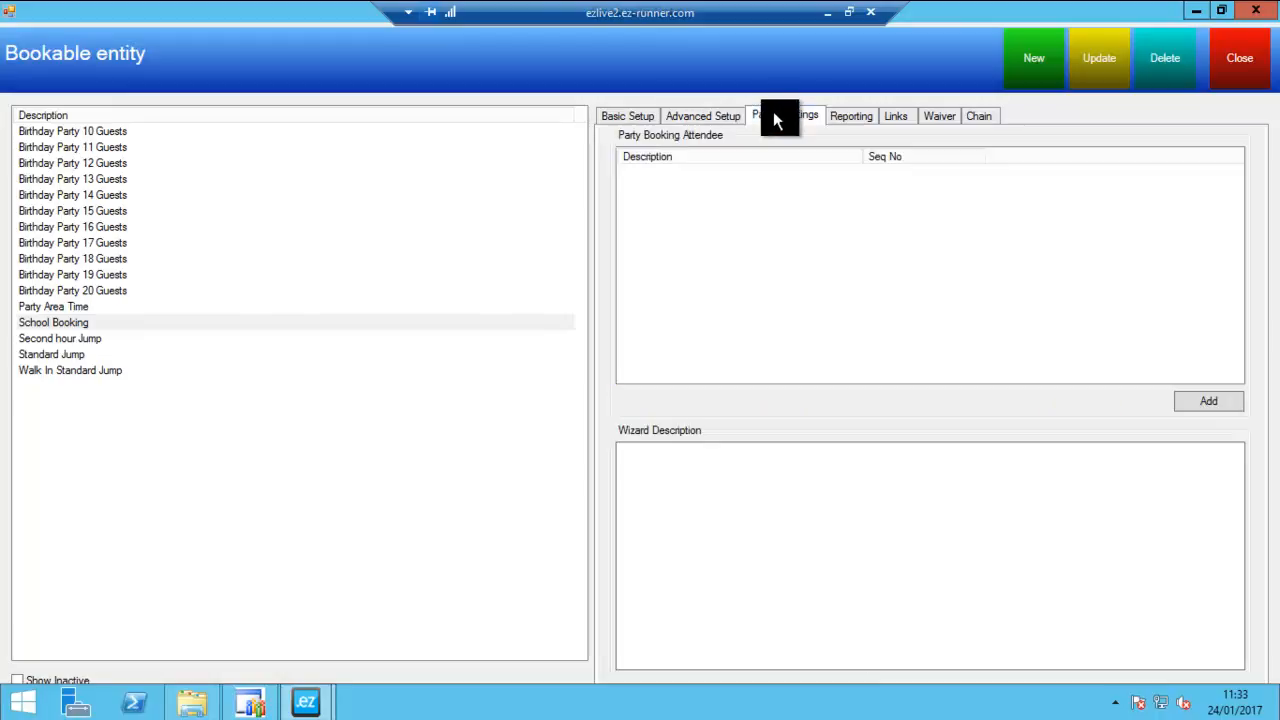
left_click(862, 118)
left_click(897, 117)
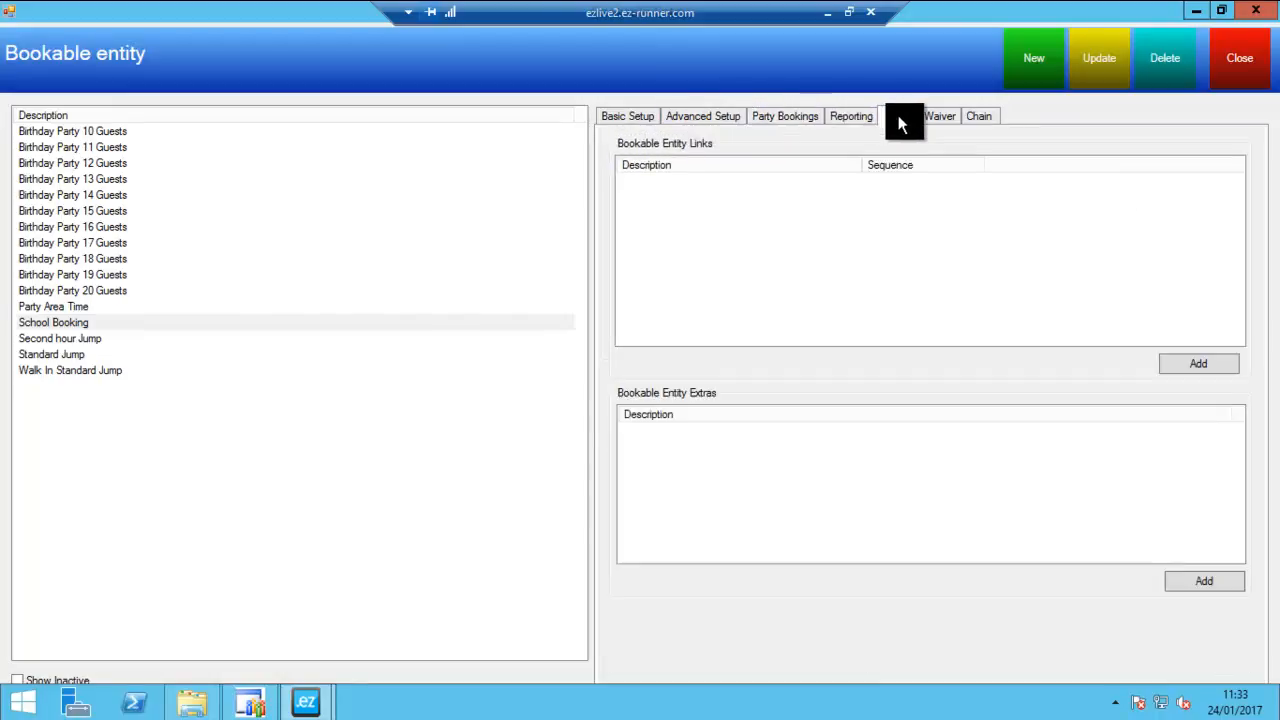
left_click(936, 117)
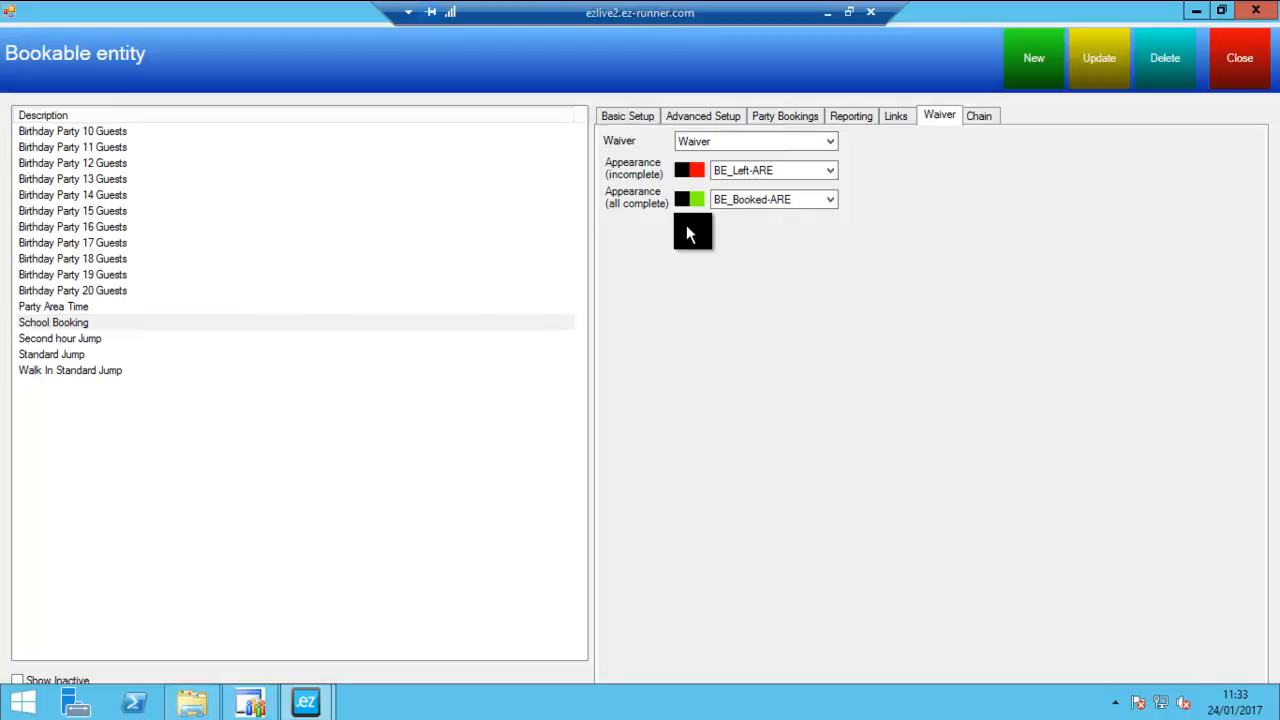
left_click(978, 115)
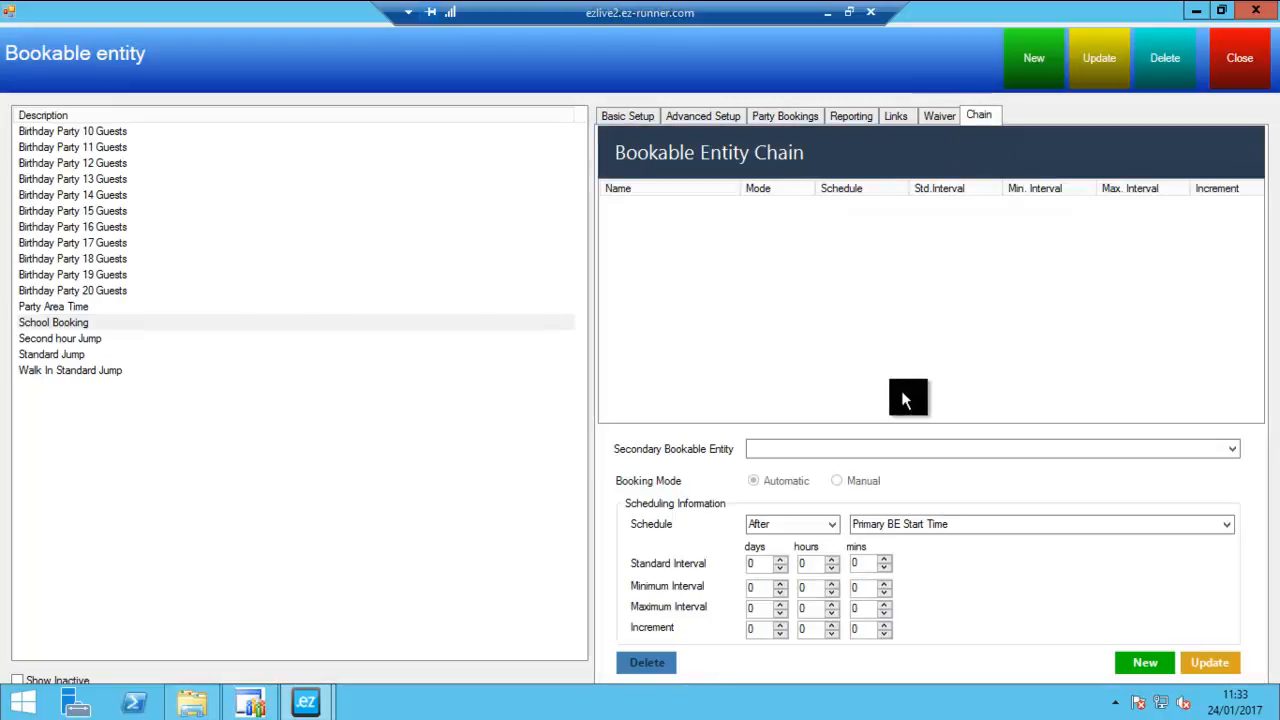
left_click(1264, 84)
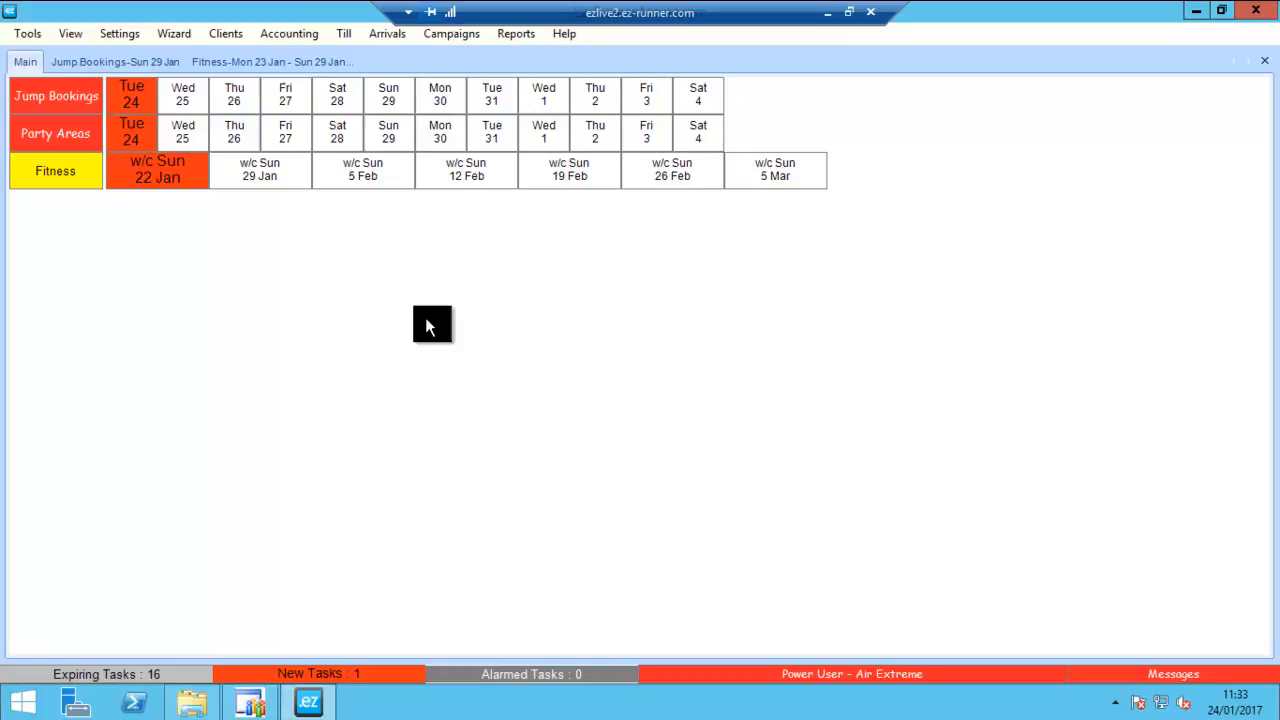
- Open the Prices setup from the Ez-Runner settings listed by name
left_click(136, 37)
mouse_move(182, 495)
mouse_move(371, 497)
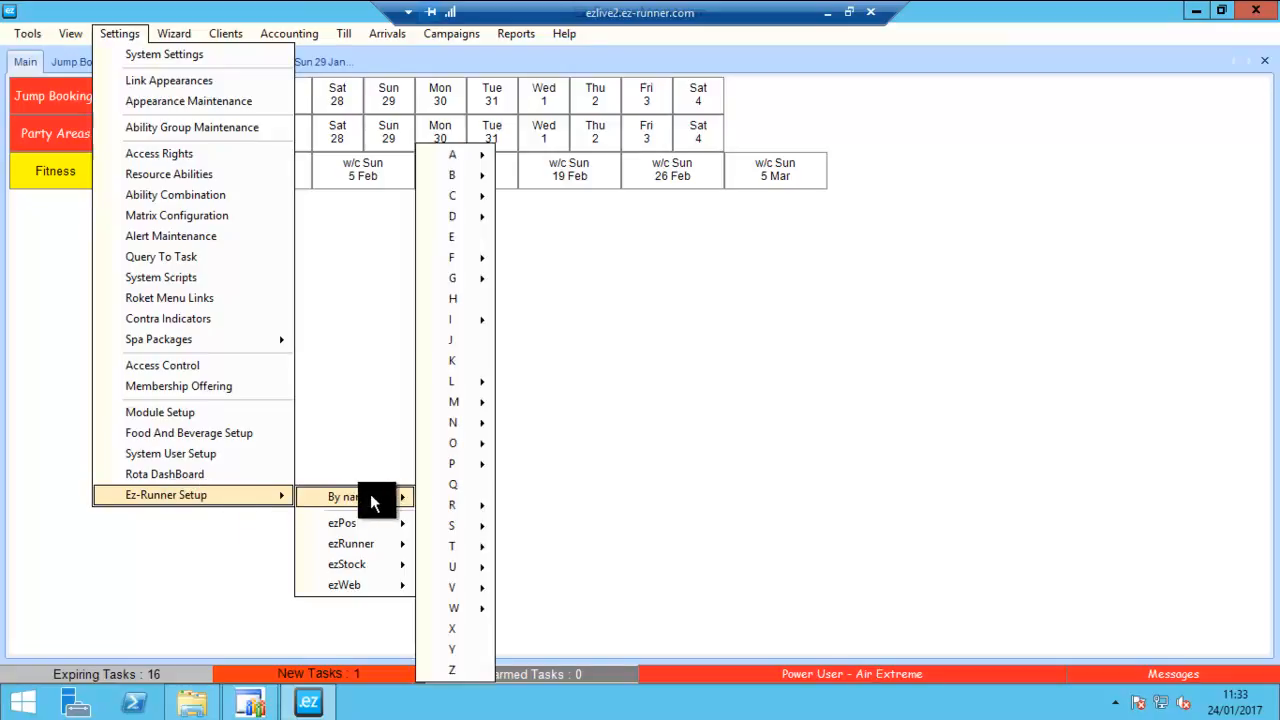
mouse_move(488, 465)
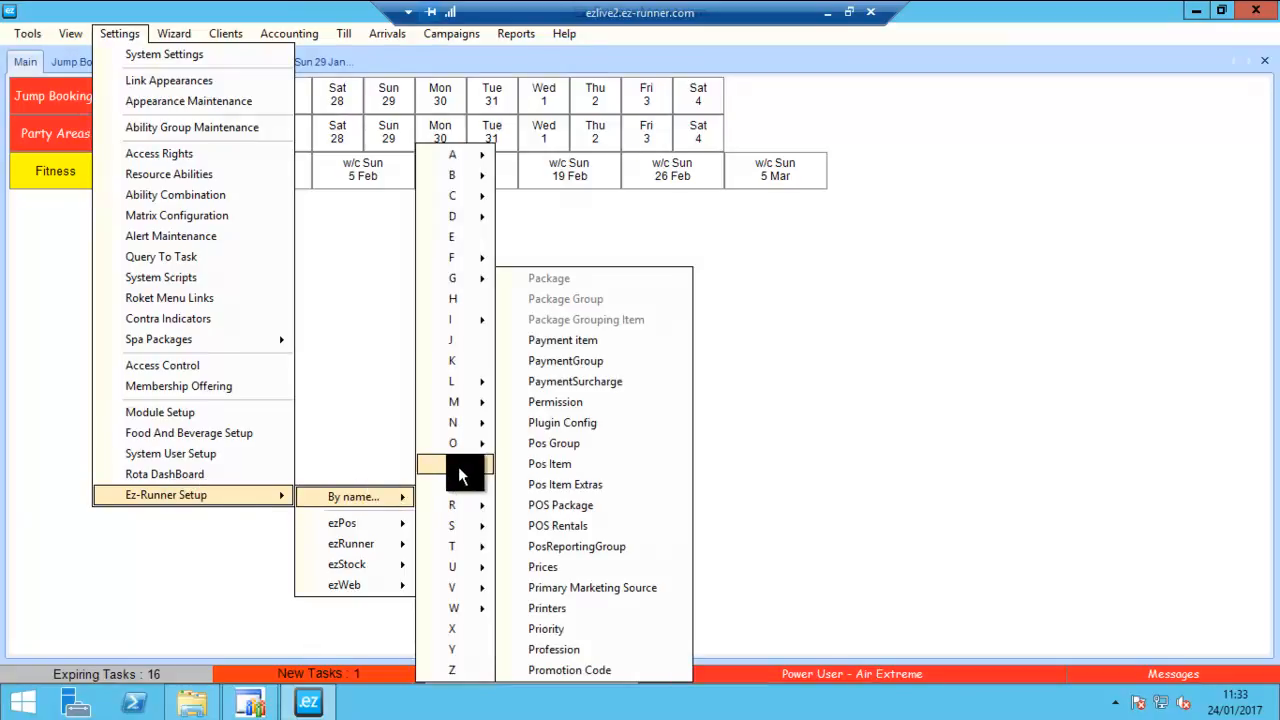
left_click(568, 566)
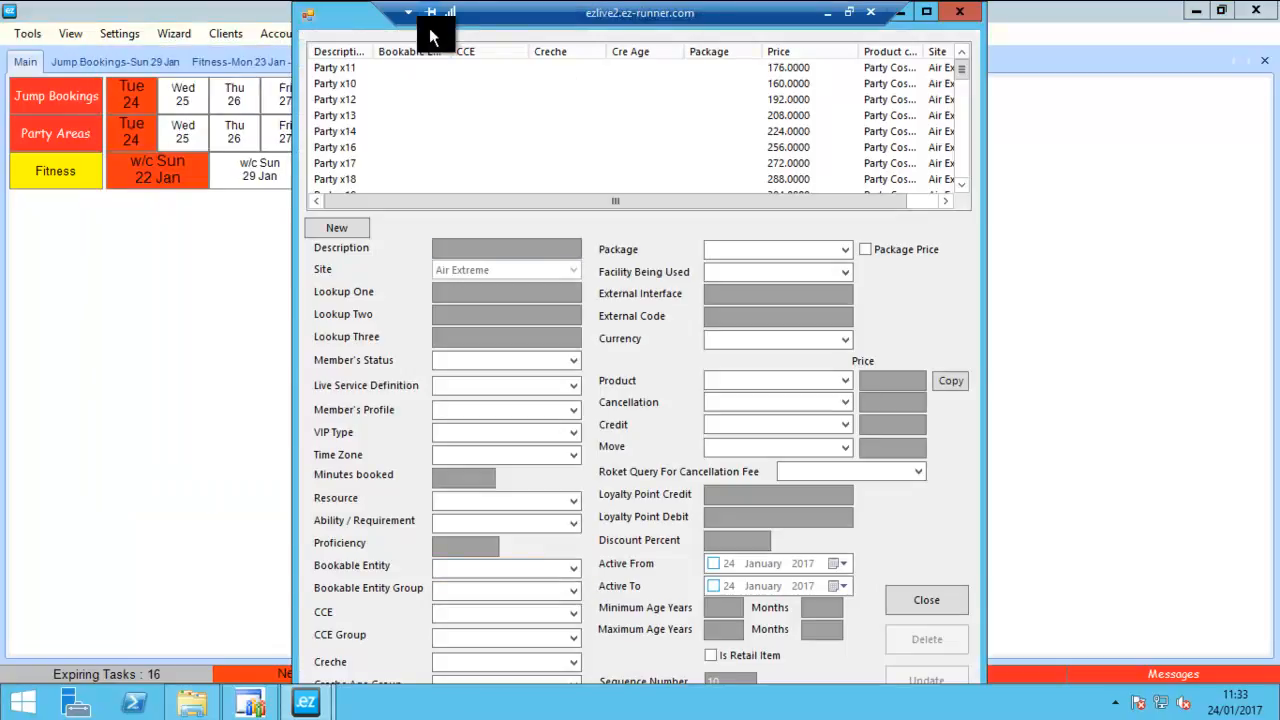
- Sort the price list by bookable entity and widen that column to fit the full entity names
mouse_move(964, 70)
left_mouse_down()
mouse_move(965, 161)
mouse_move(971, 64)
left_mouse_up()
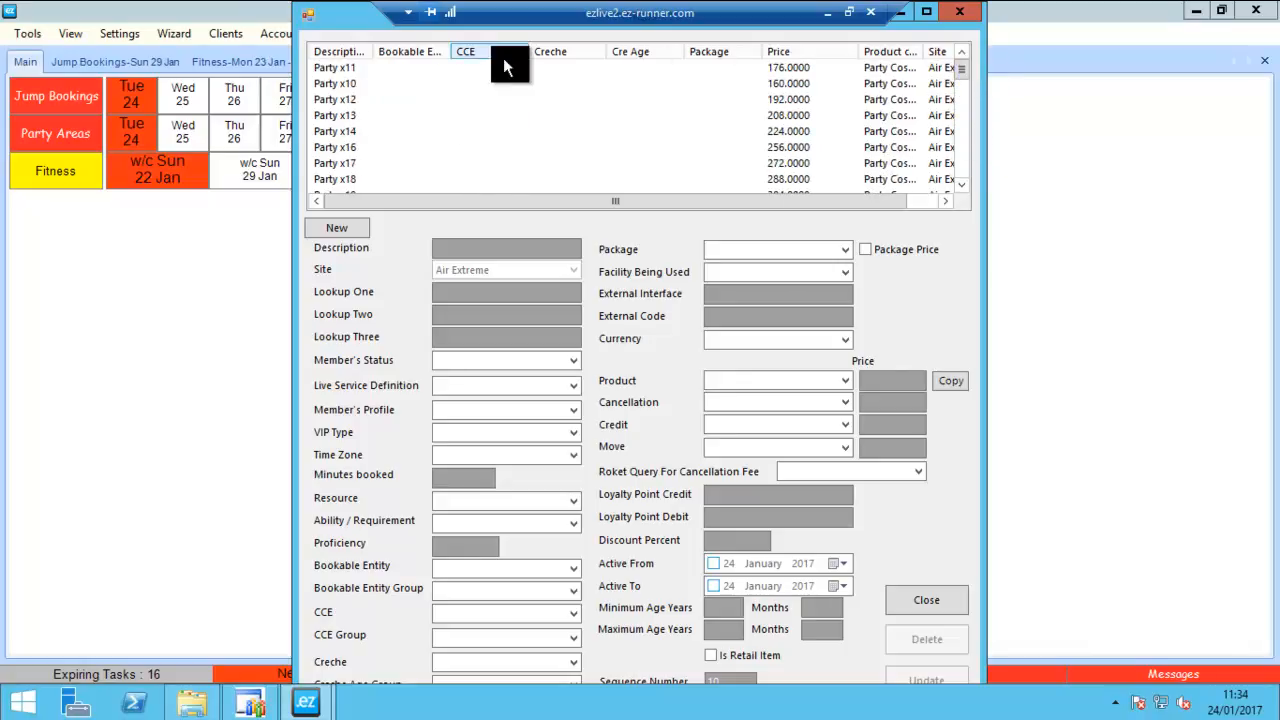
left_click(410, 47)
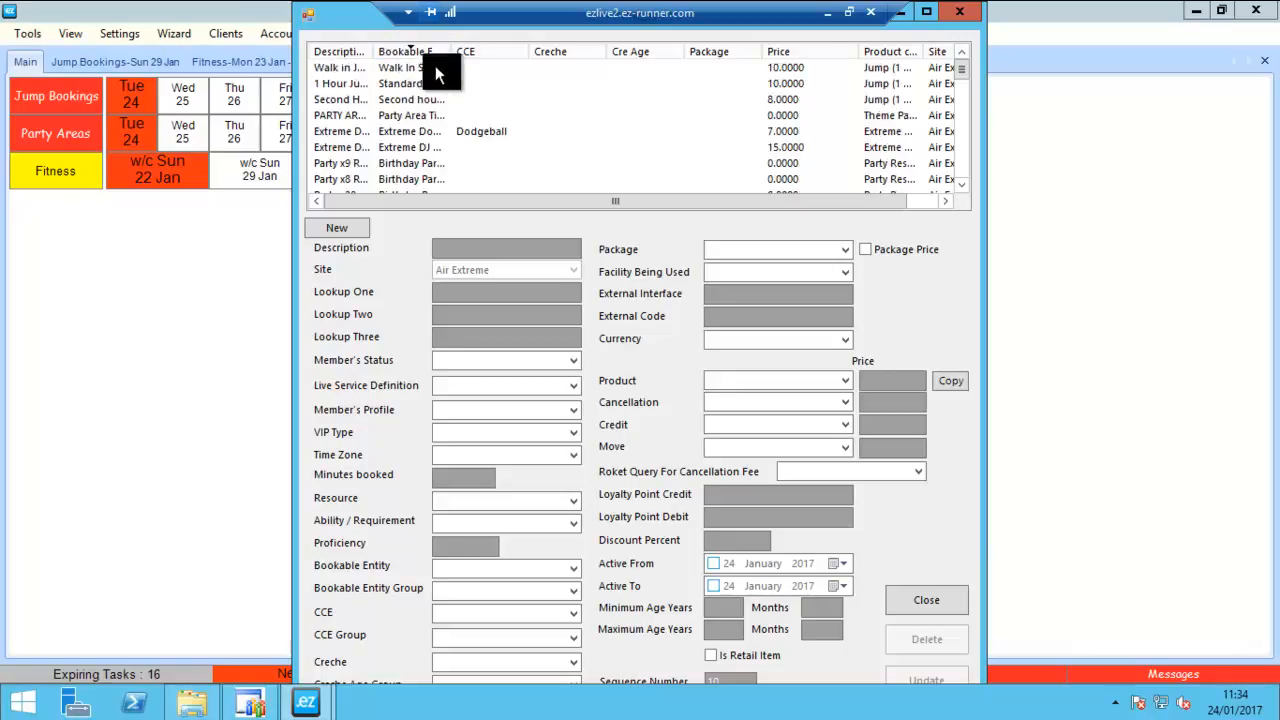
left_click_drag(548, 51, 552, 51)
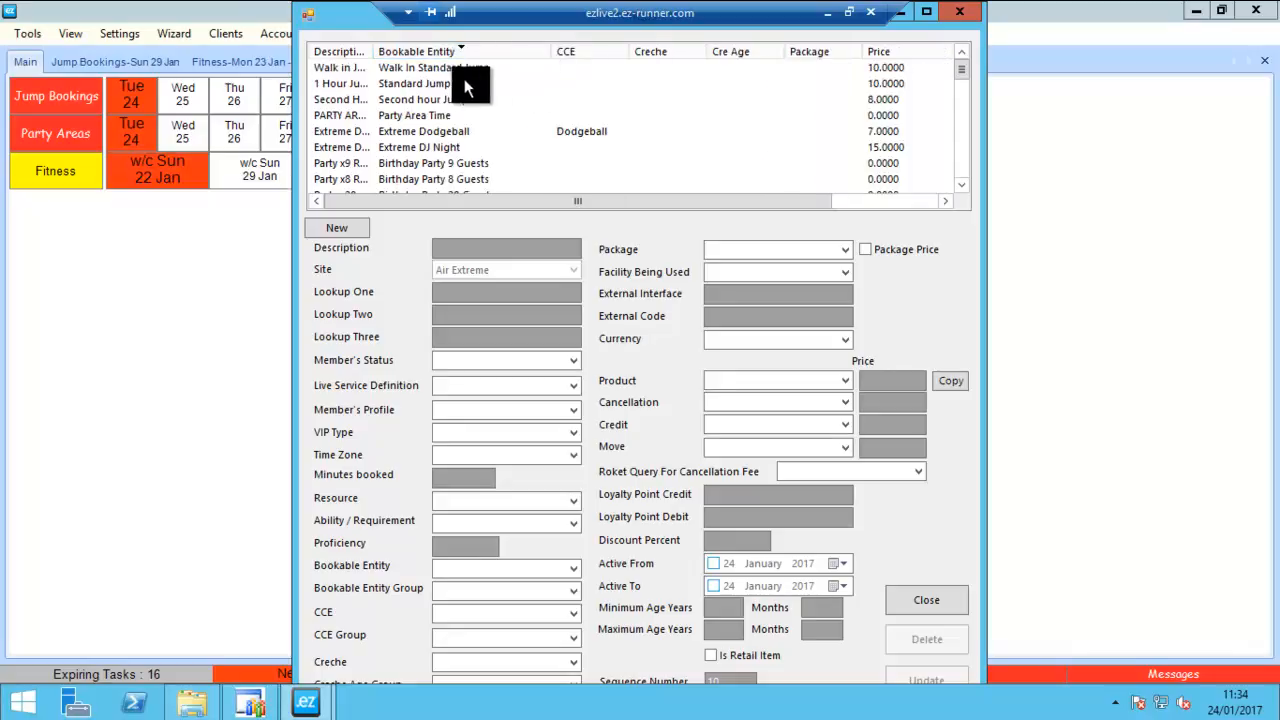
- Open the Standard Jump price record and maximize the price setup window
left_click(424, 85)
left_click(423, 68)
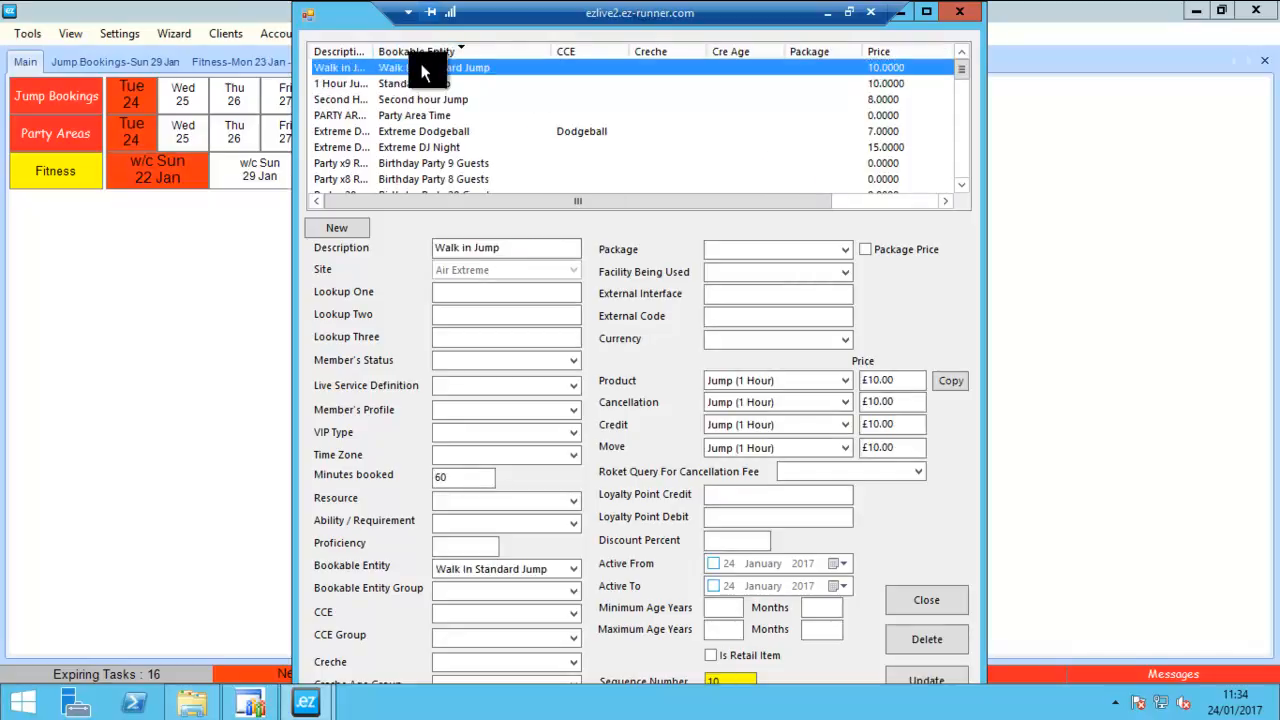
left_click(424, 83)
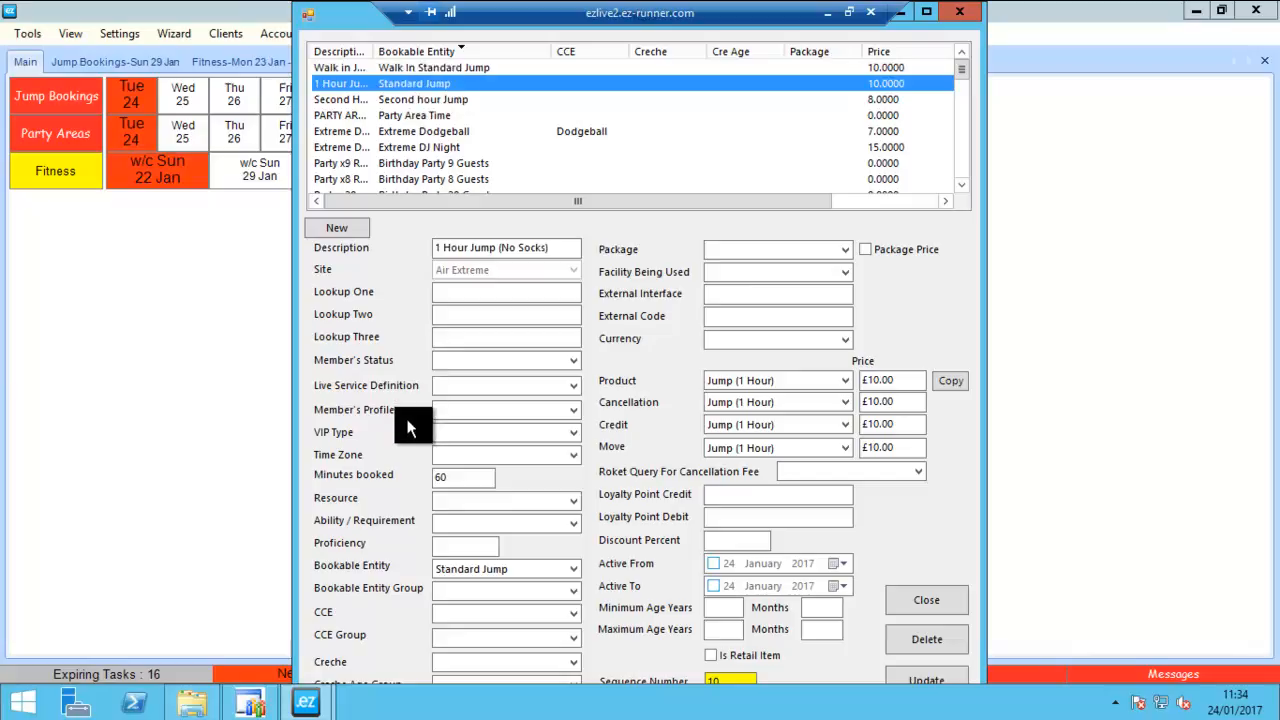
double_click(360, 16)
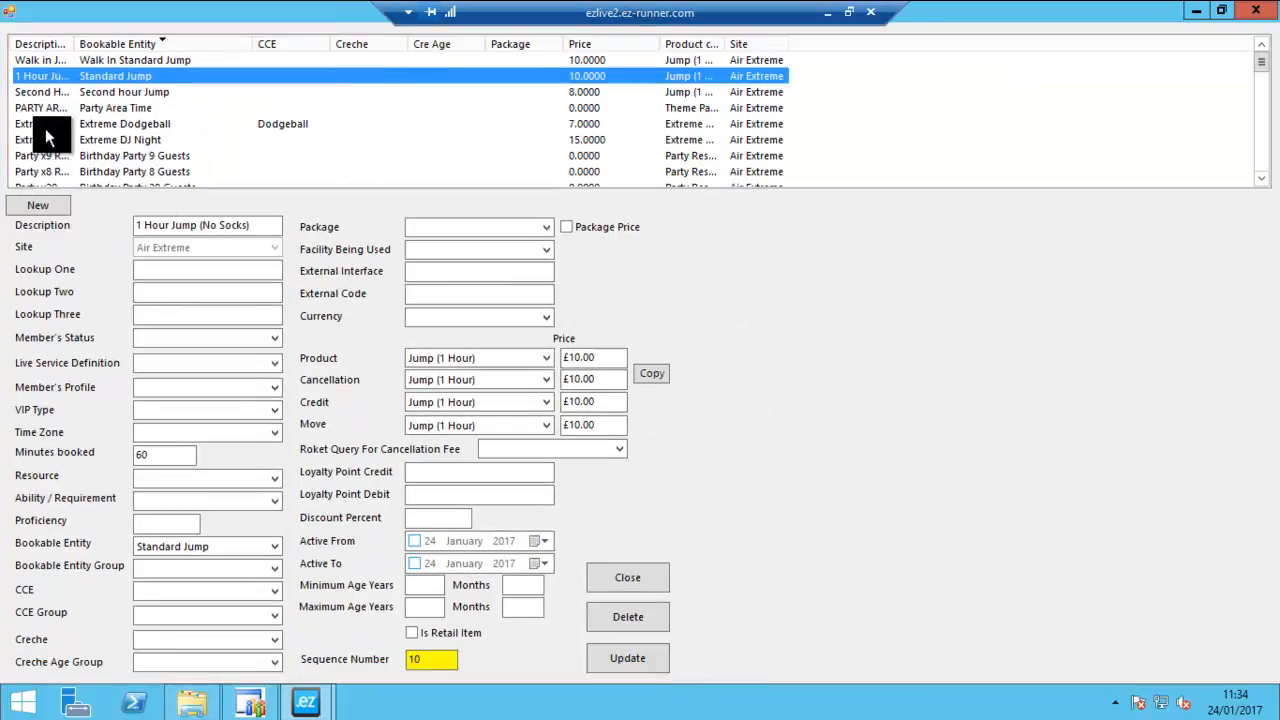
- Review the Standard Jump price's description, bookable entity and product options as a model for the new price
left_click_drag(253, 226, 126, 380)
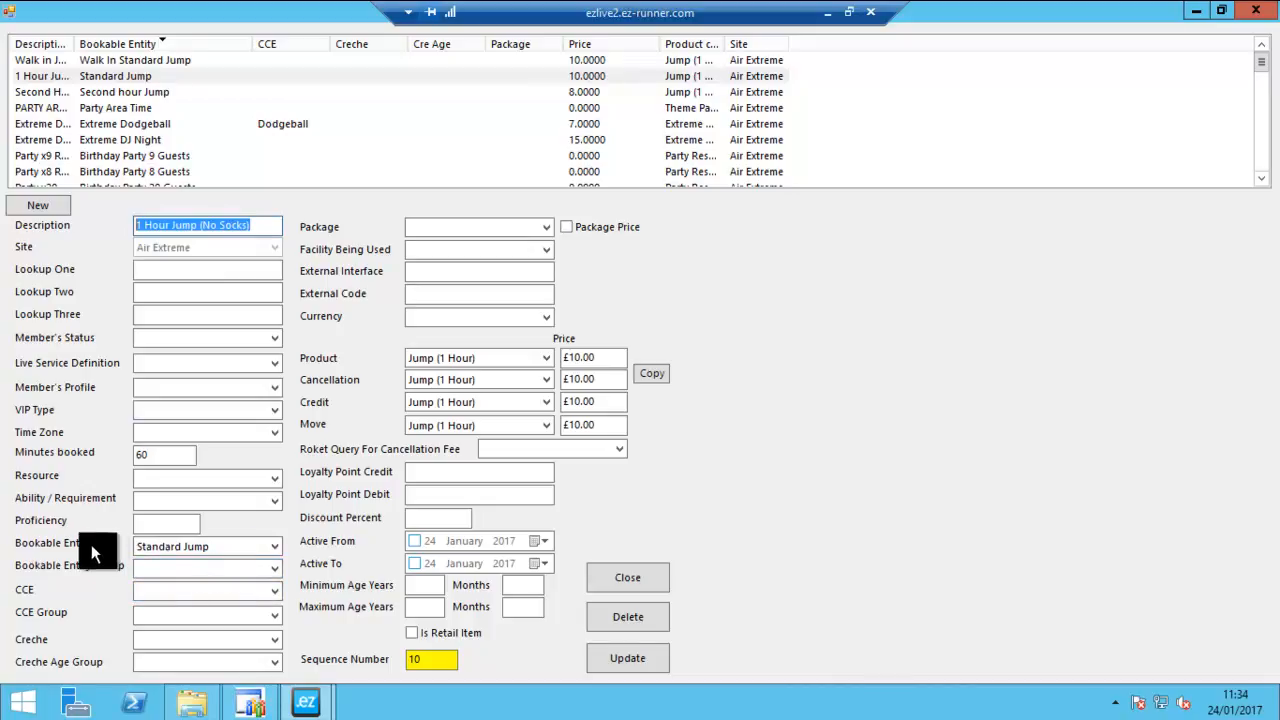
double_click(205, 546)
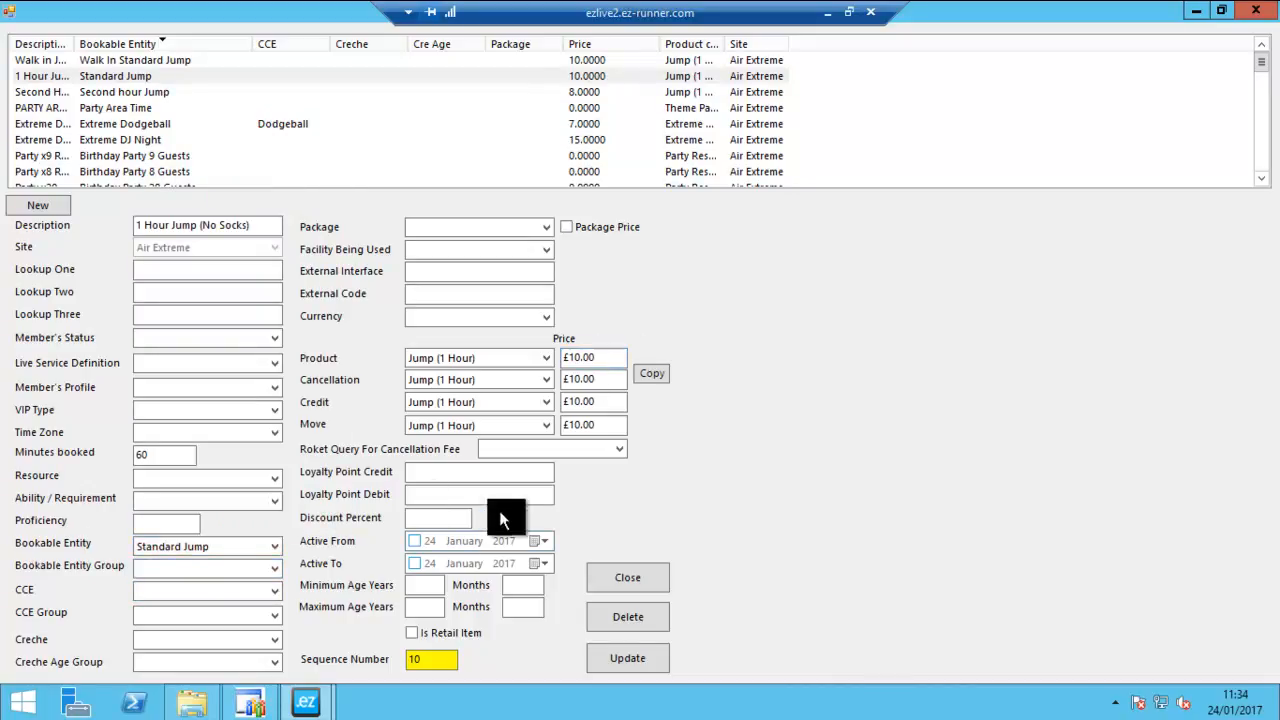
left_click(476, 362)
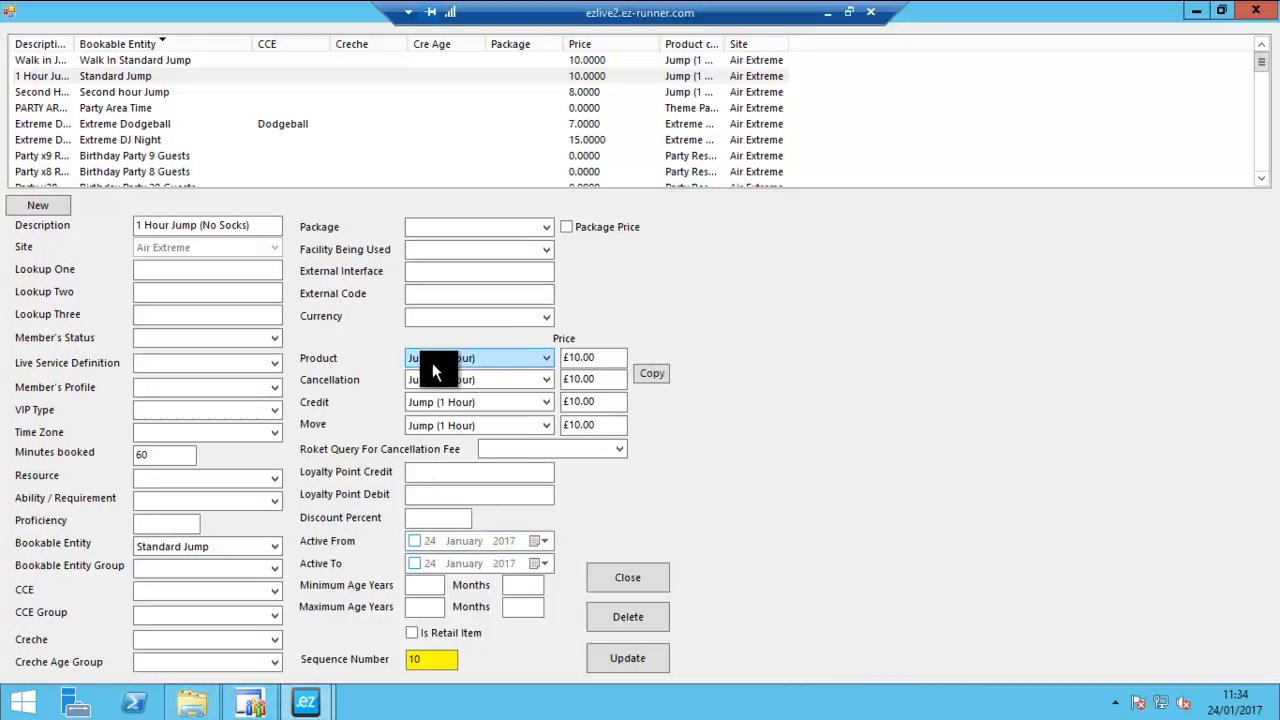
left_click(443, 361)
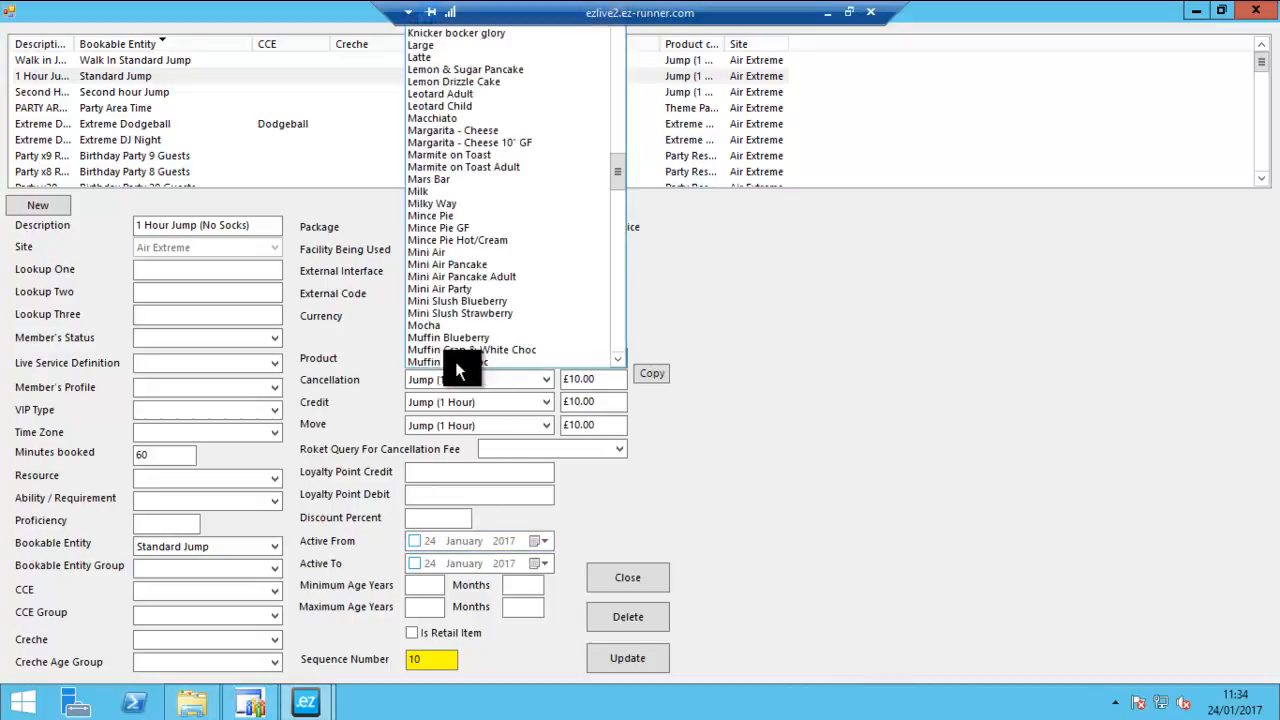
left_click(755, 318)
left_click(554, 383)
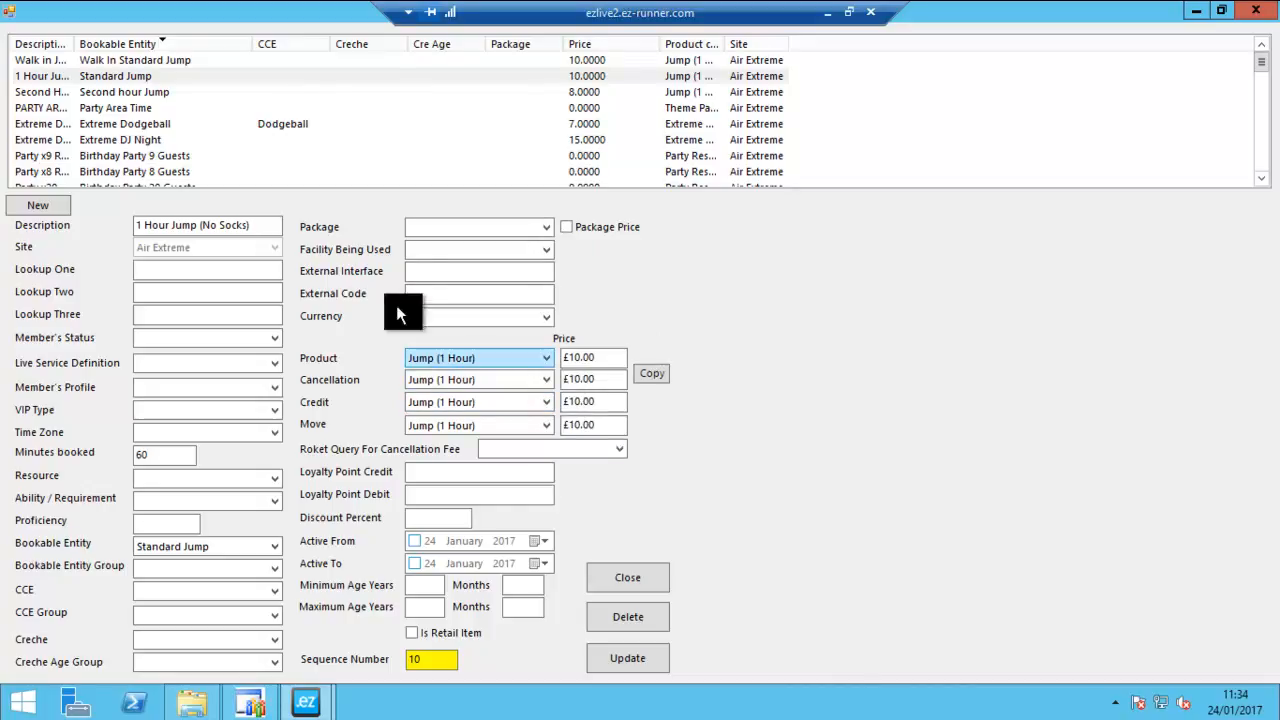
- Start a new price record described as "1 hour school booking" with 60 minutes booked
left_click(33, 208)
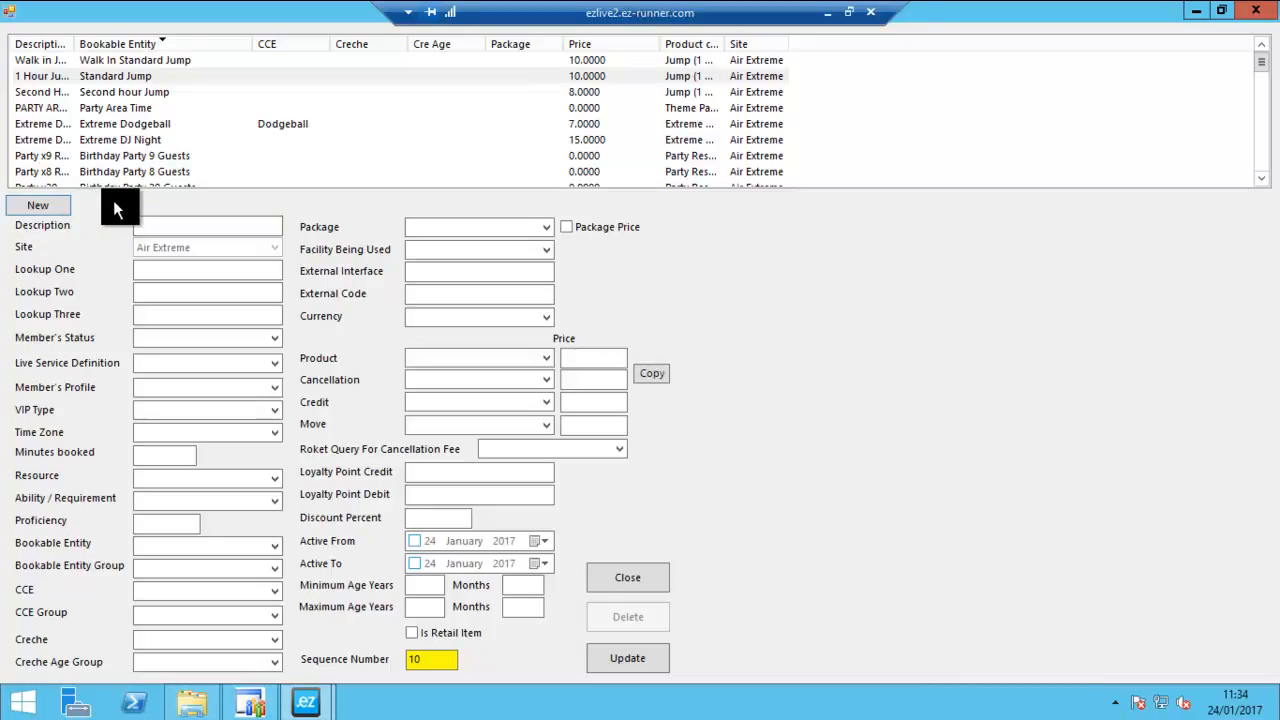
left_click(160, 224)
type("1 hour school booking")
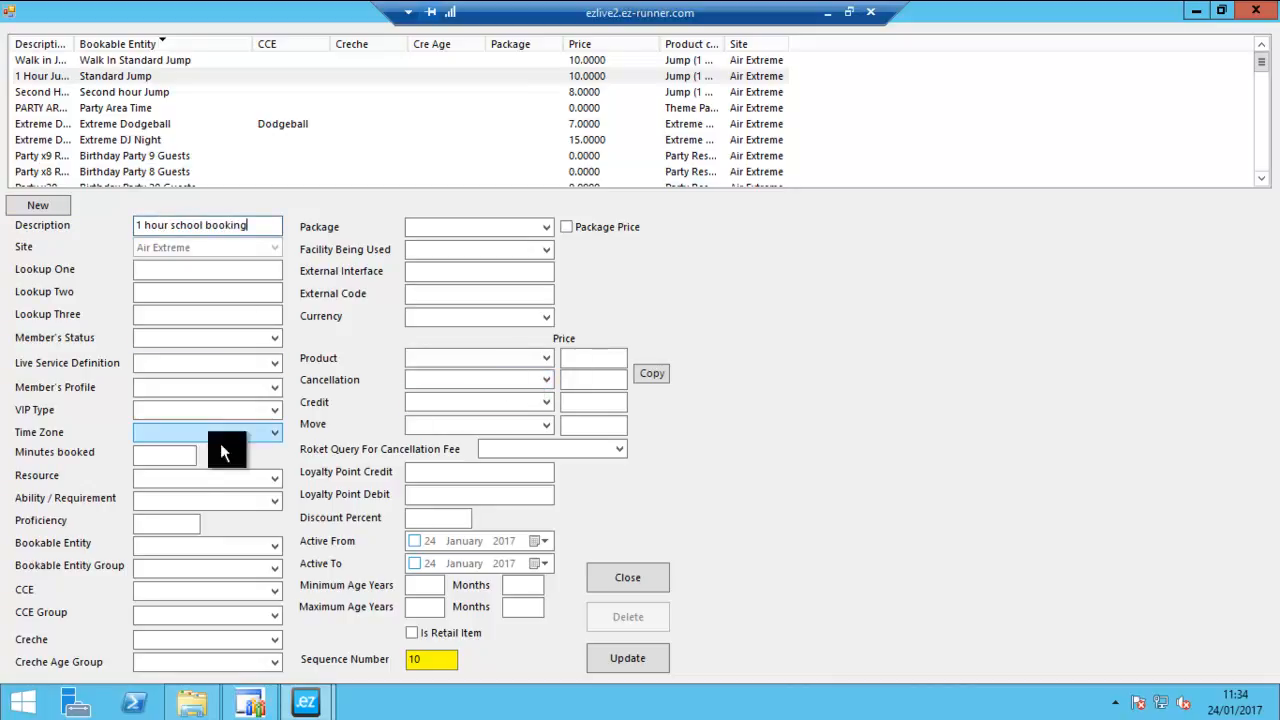
left_click(163, 457)
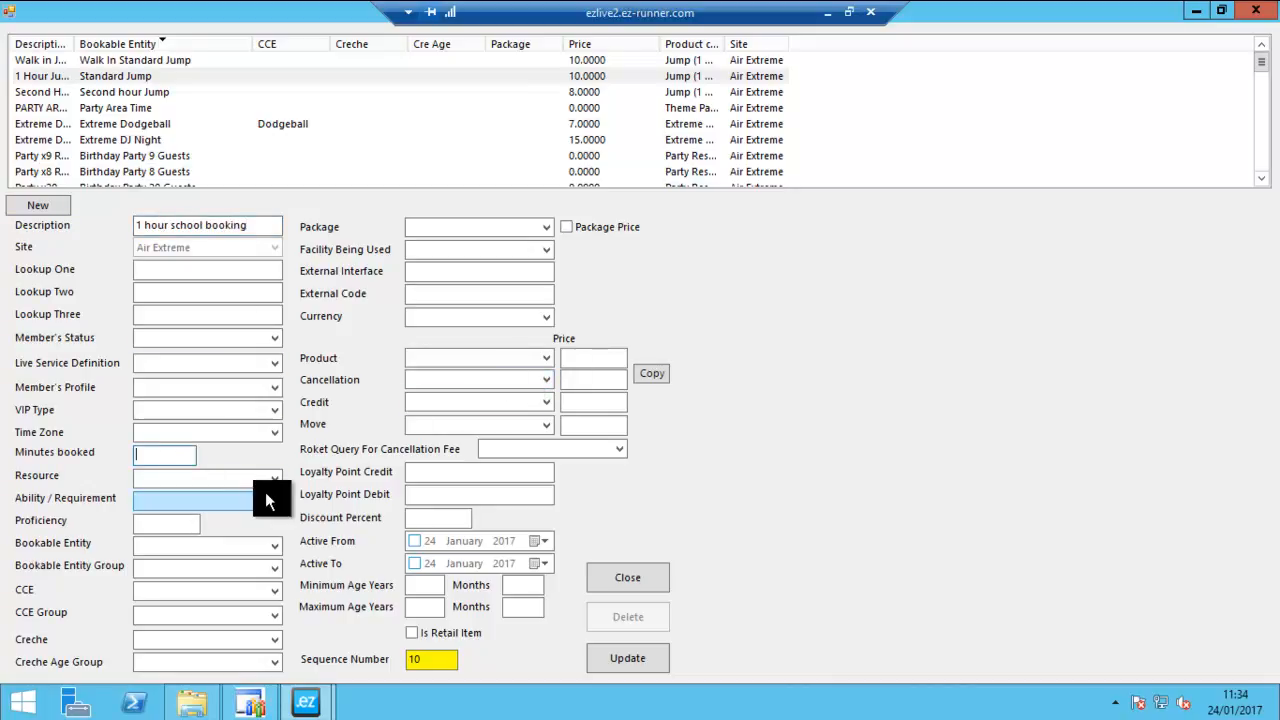
type("60")
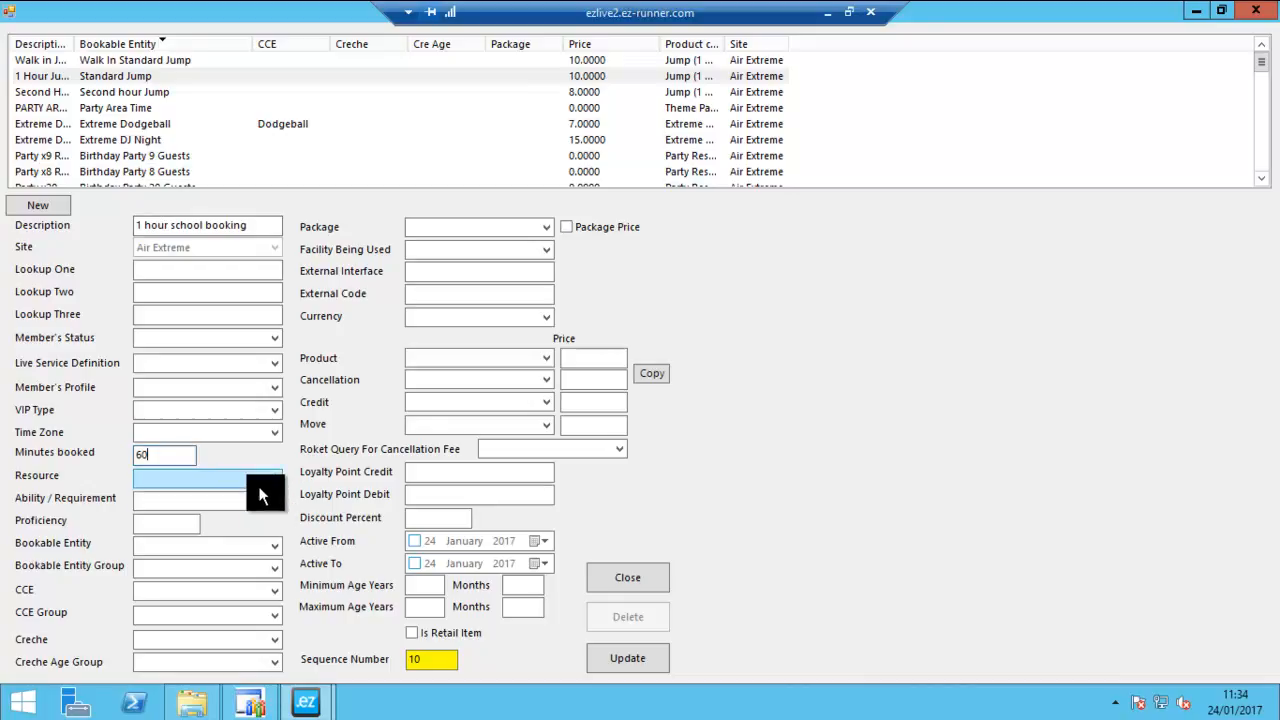
- Assign the School Booking bookable entity to the new price record
left_click(164, 546)
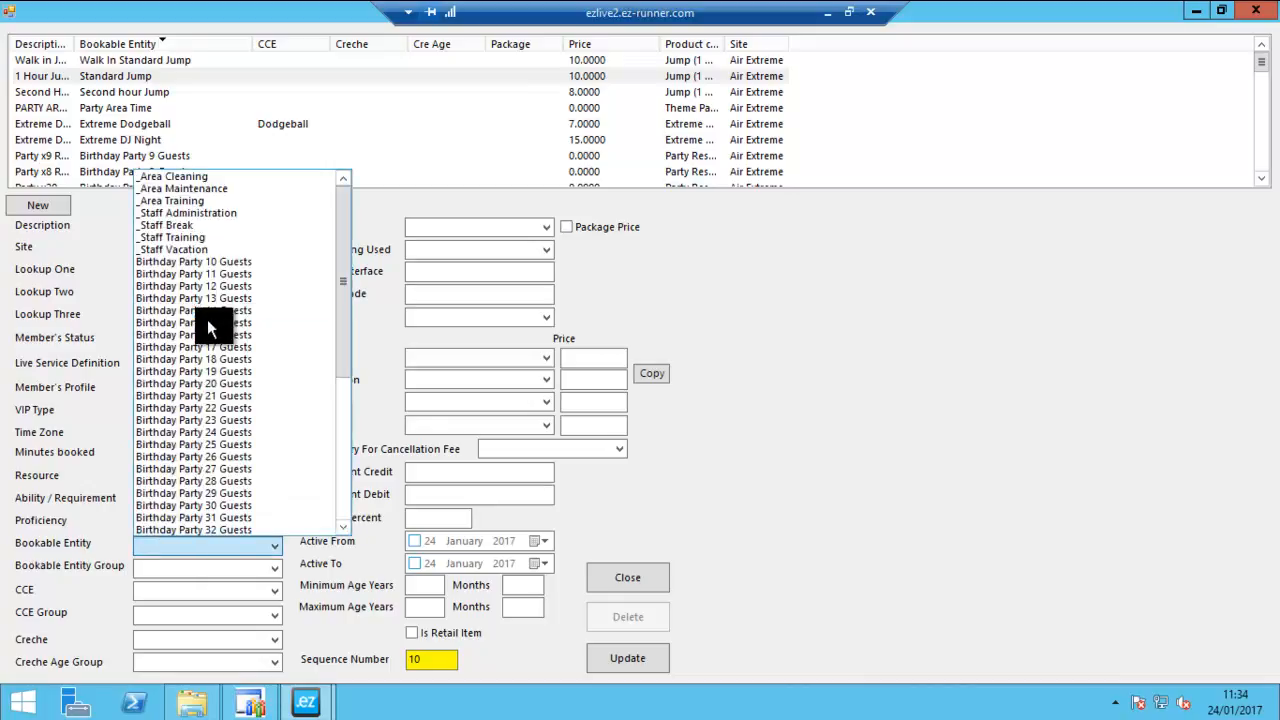
scroll(210, 370, "down", 7)
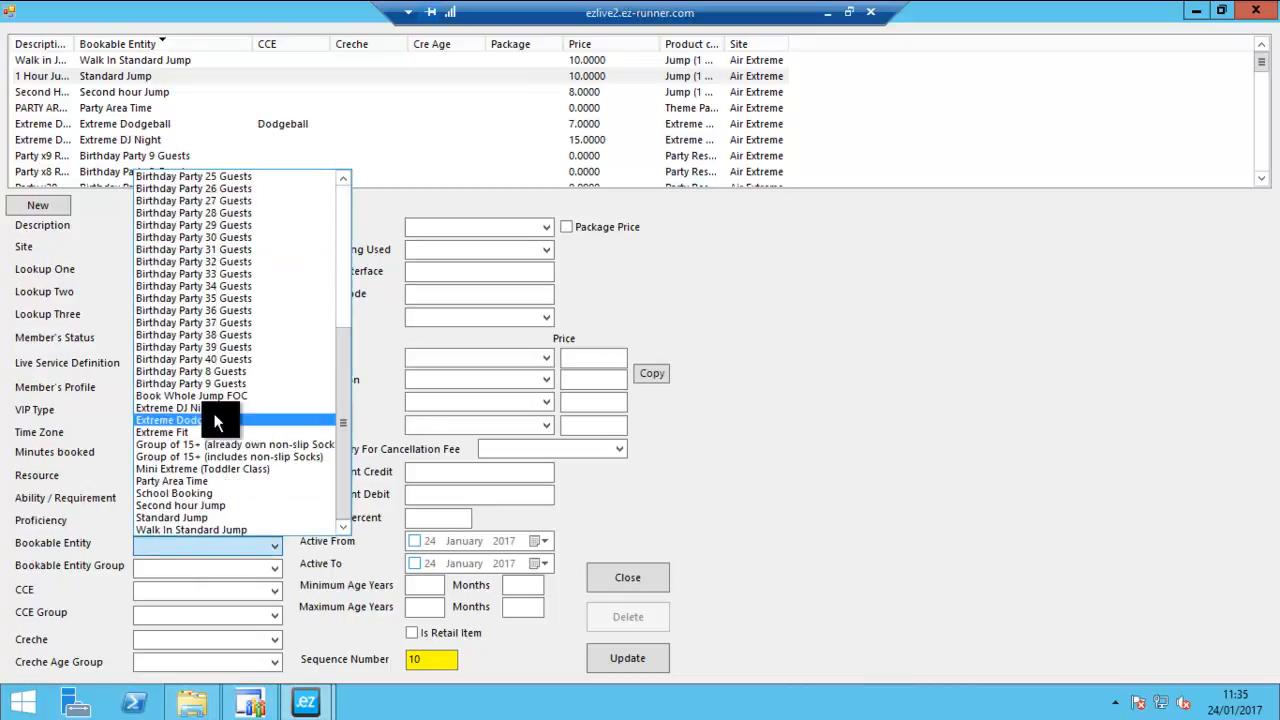
left_click(210, 492)
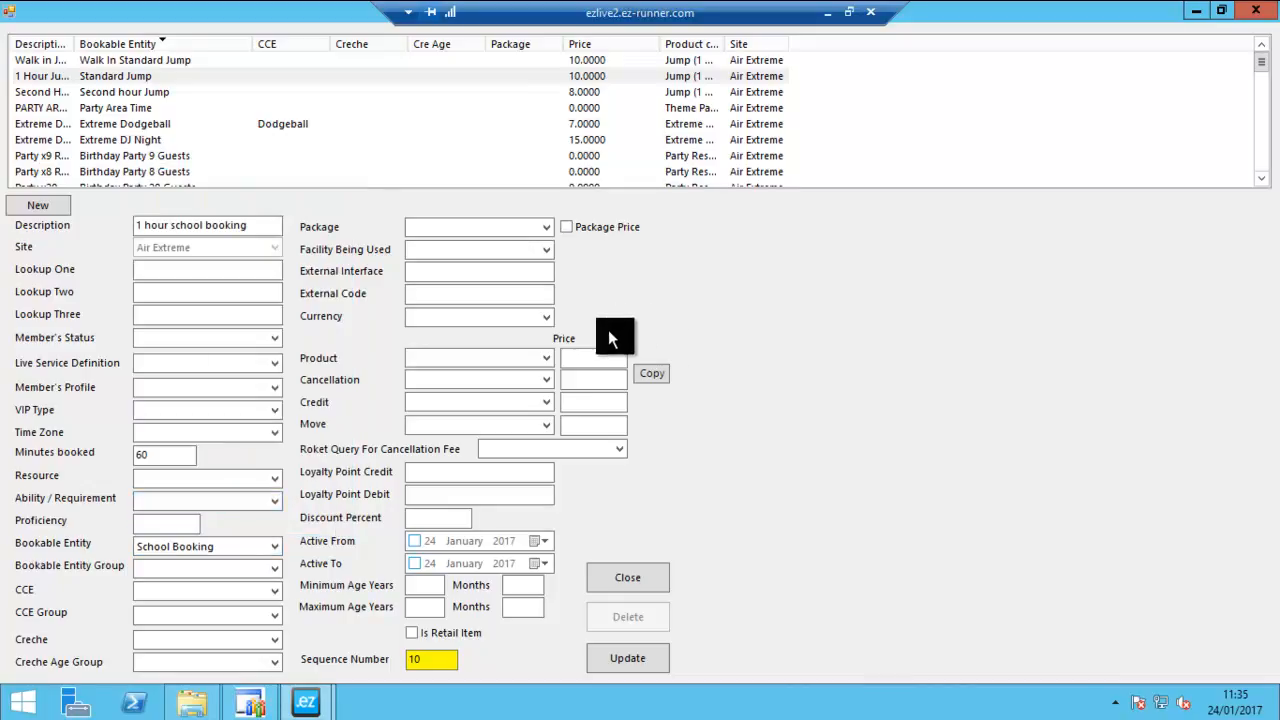
- Set the product price to 7.5 and copy it to the cancellation, credit and move prices
left_click(598, 357)
type("7.5")
left_click(656, 372)
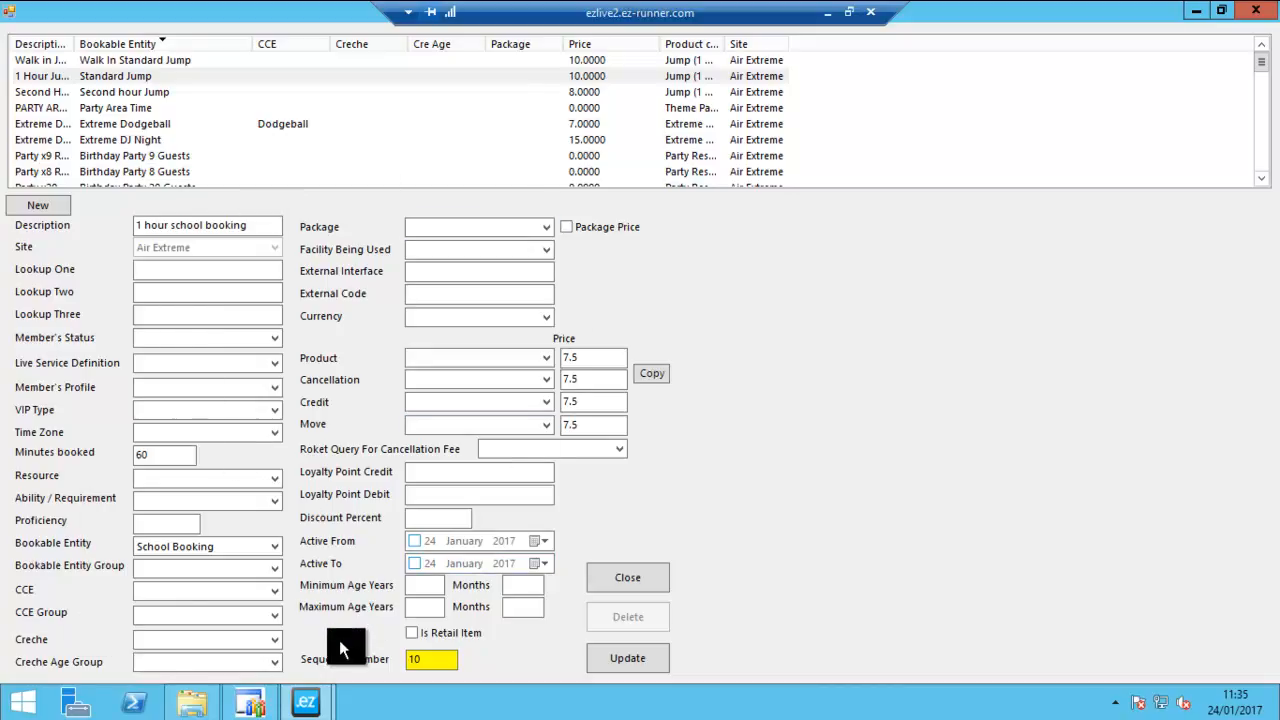
- Choose Jump (1 Hour) as the product and copy it to cancellation, credit and move
left_click(539, 361)
scroll(552, 346, "down", 15)
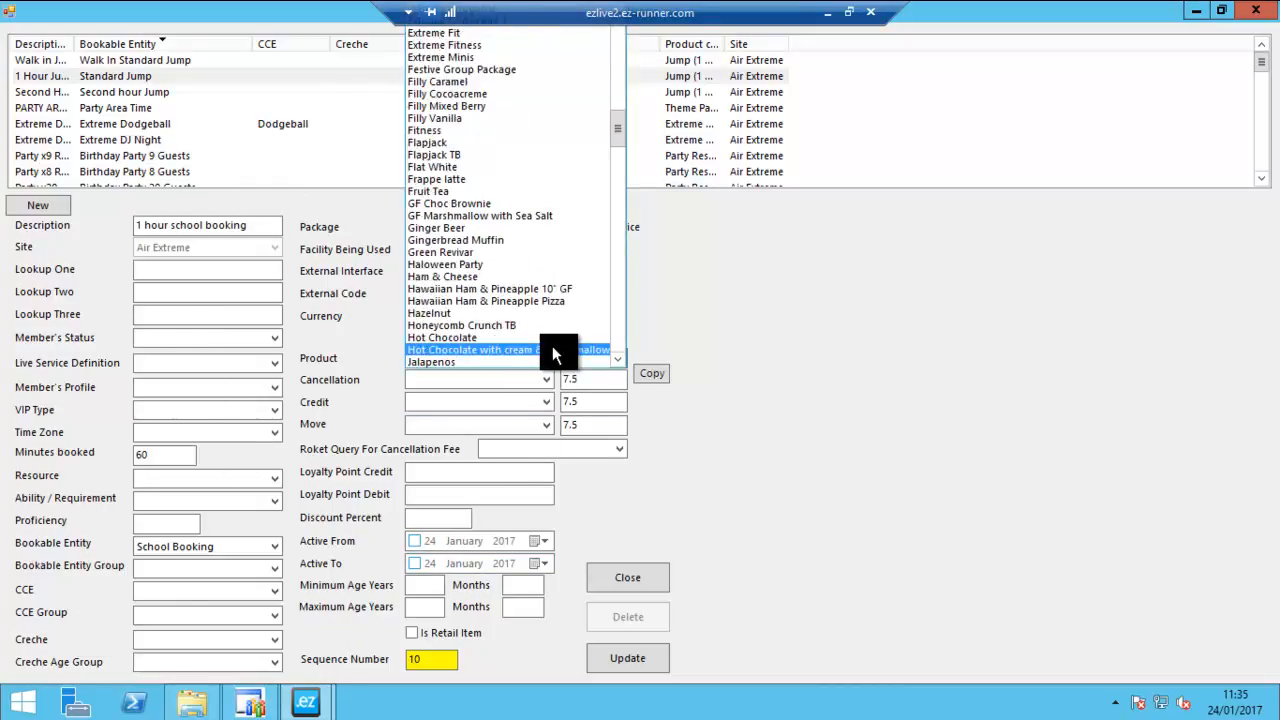
left_click_drag(623, 126, 624, 148)
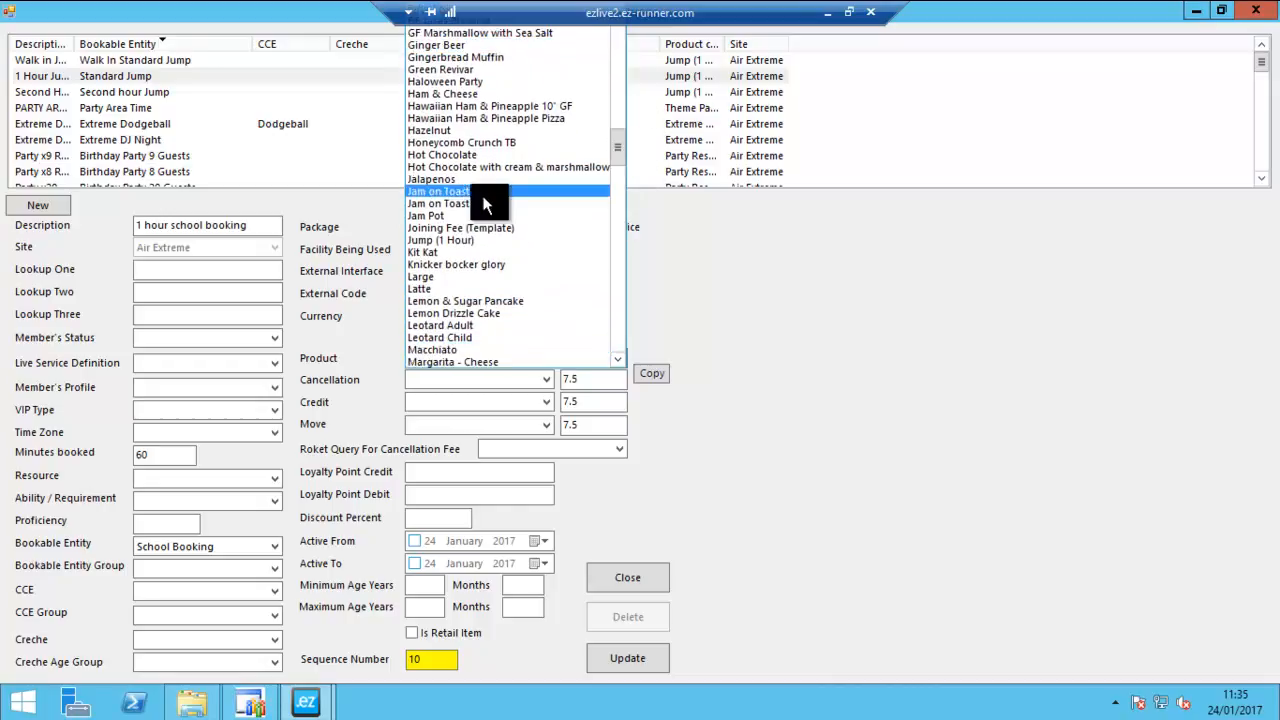
left_click(445, 240)
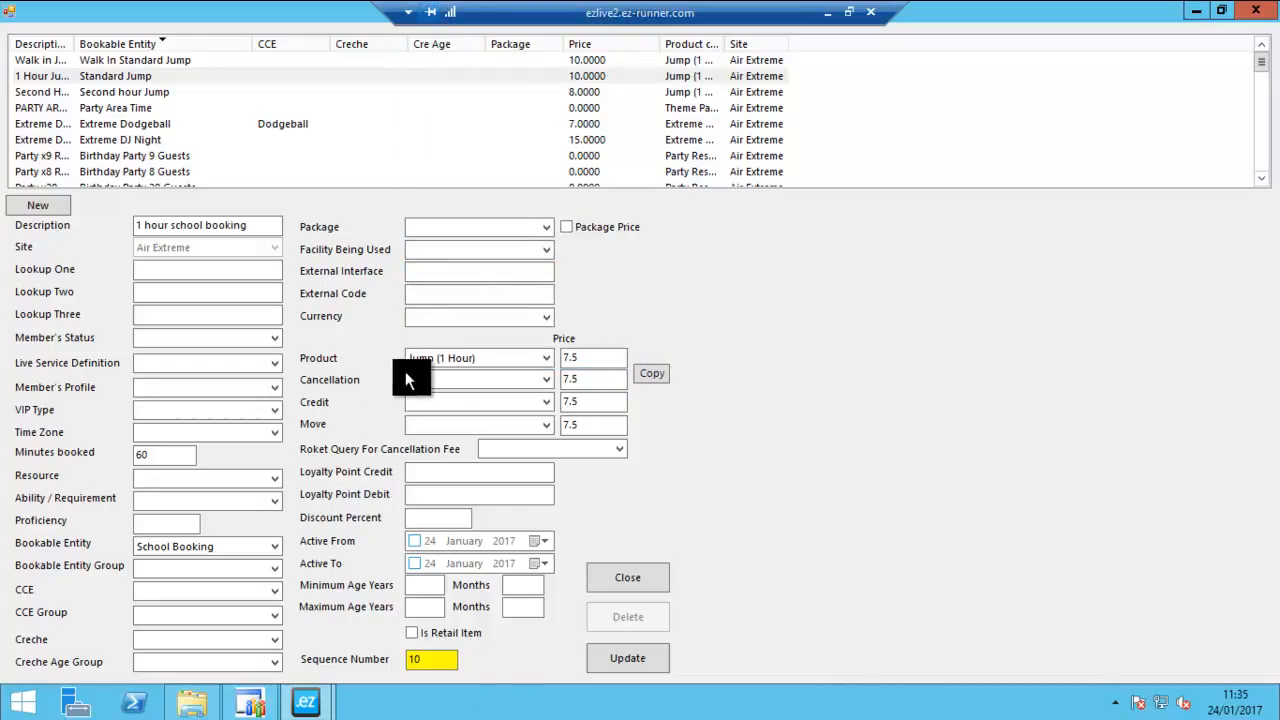
left_click(660, 376)
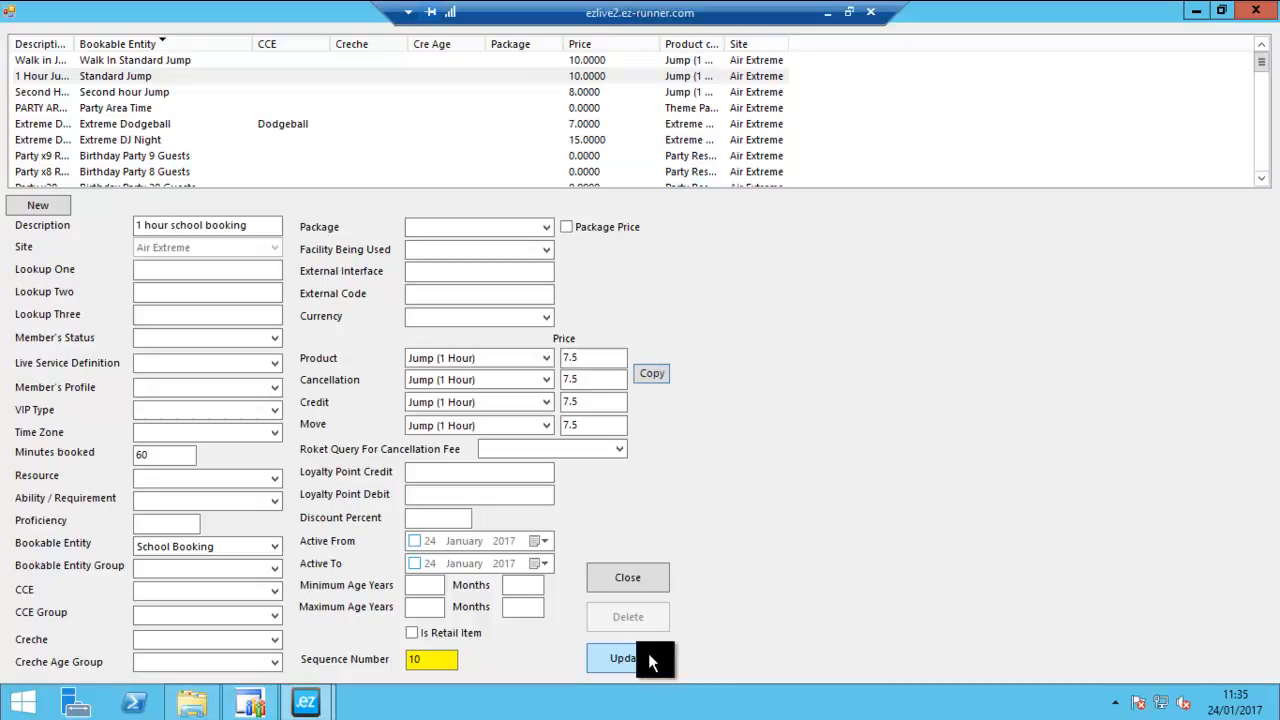
- Check the new price's description, minutes booked and bookable entity before saving
left_click_drag(258, 229, 134, 230)
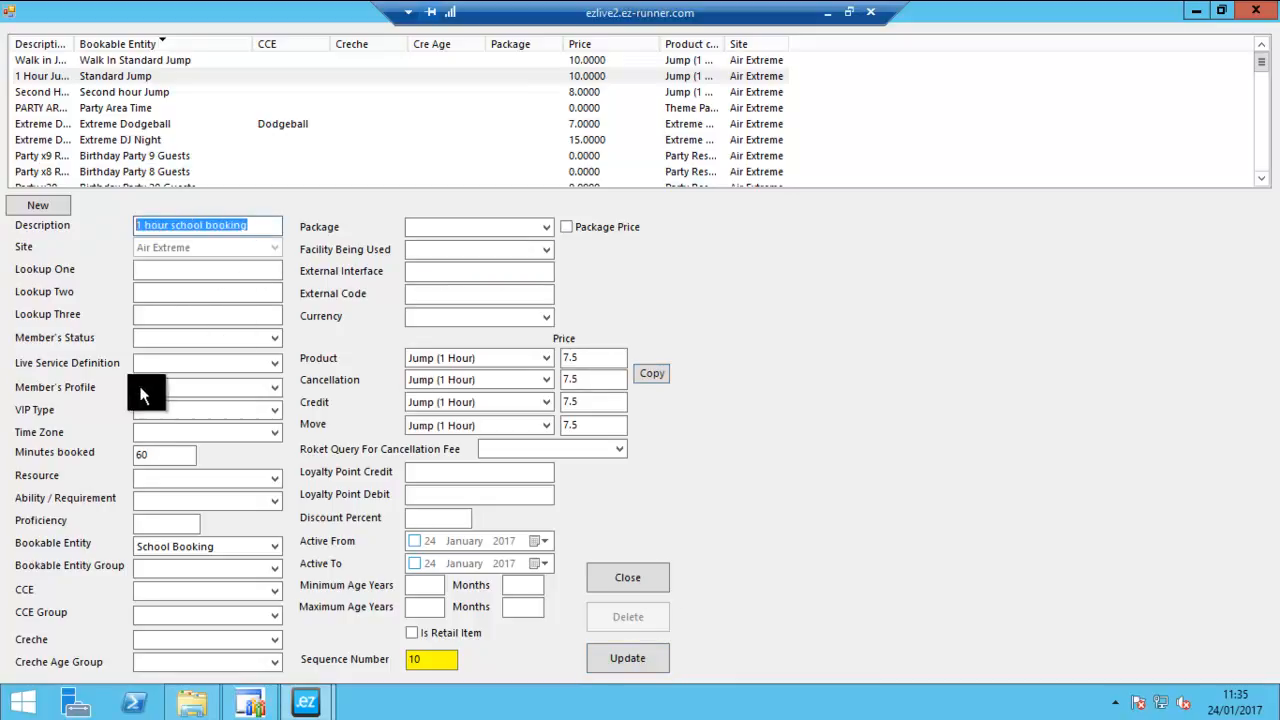
left_click(150, 456)
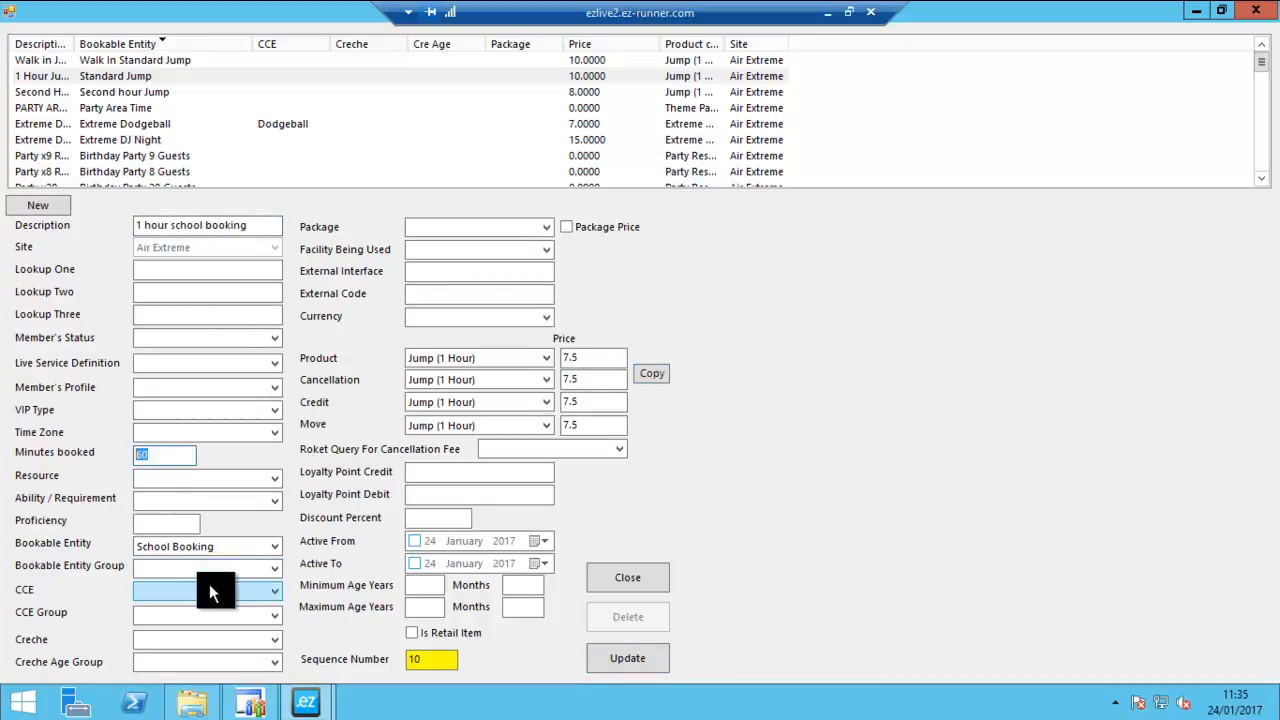
left_click(206, 549)
left_click(208, 553)
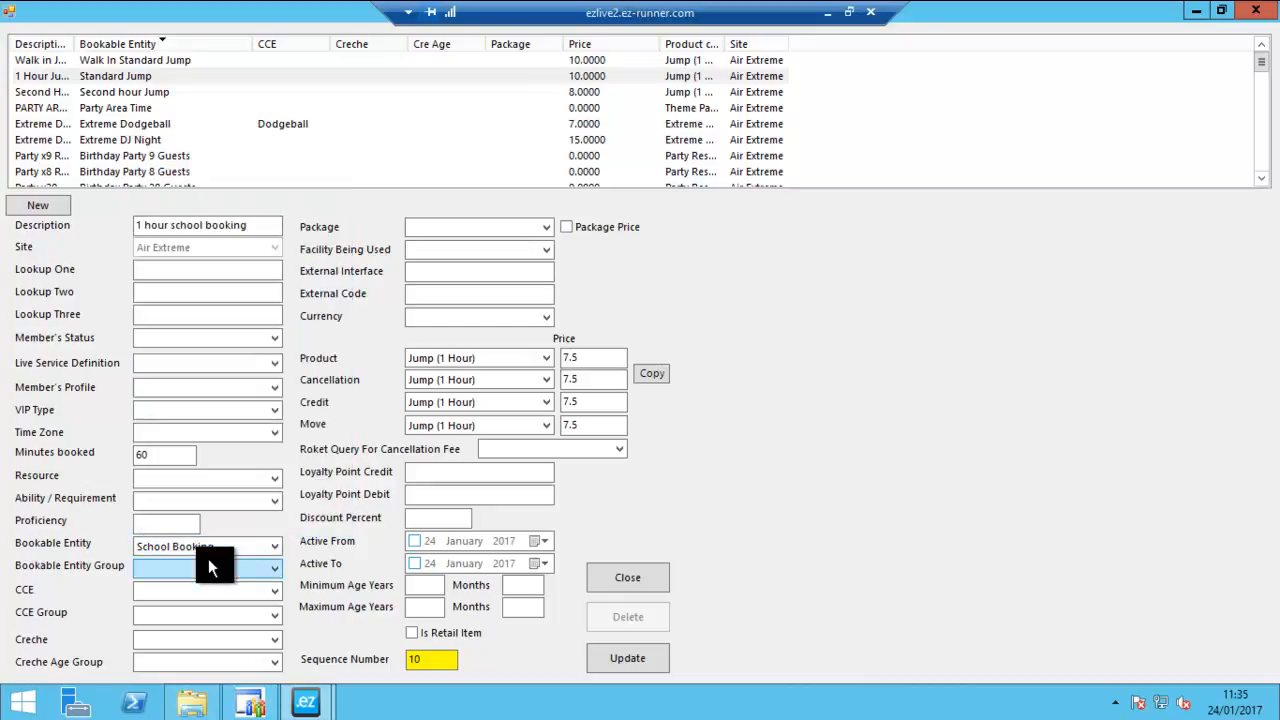
left_click(263, 545)
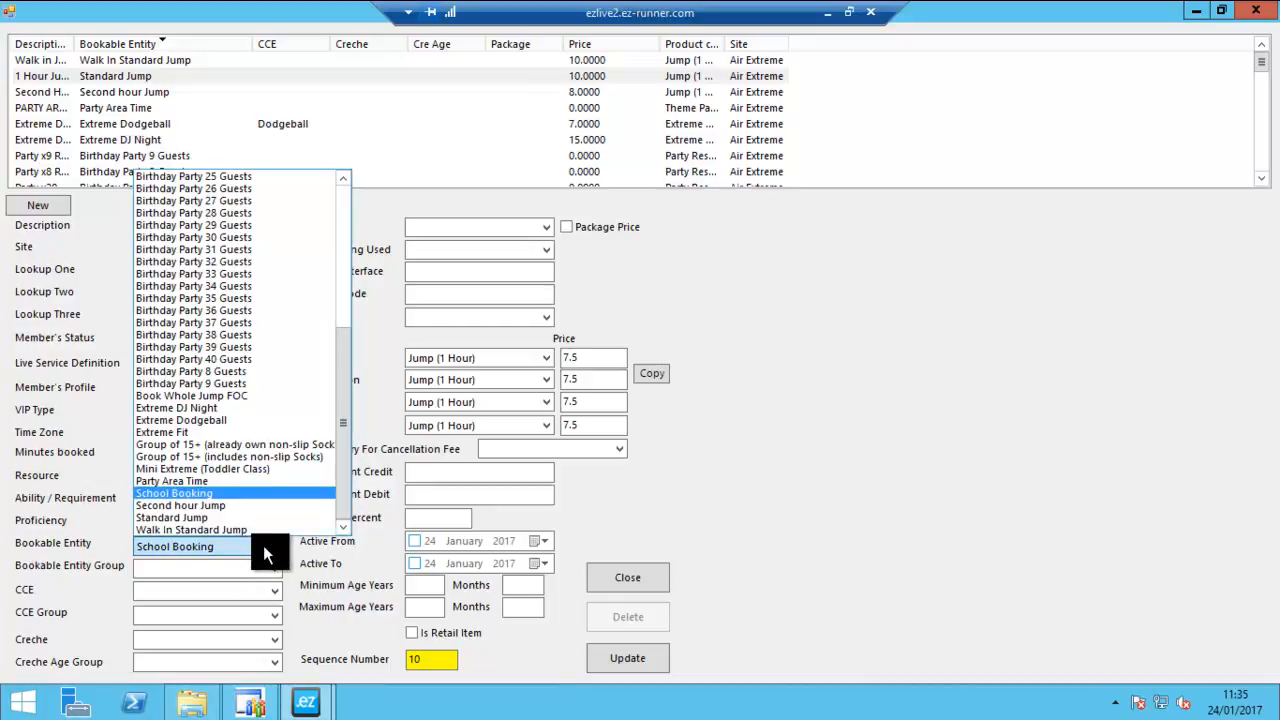
left_click(263, 545)
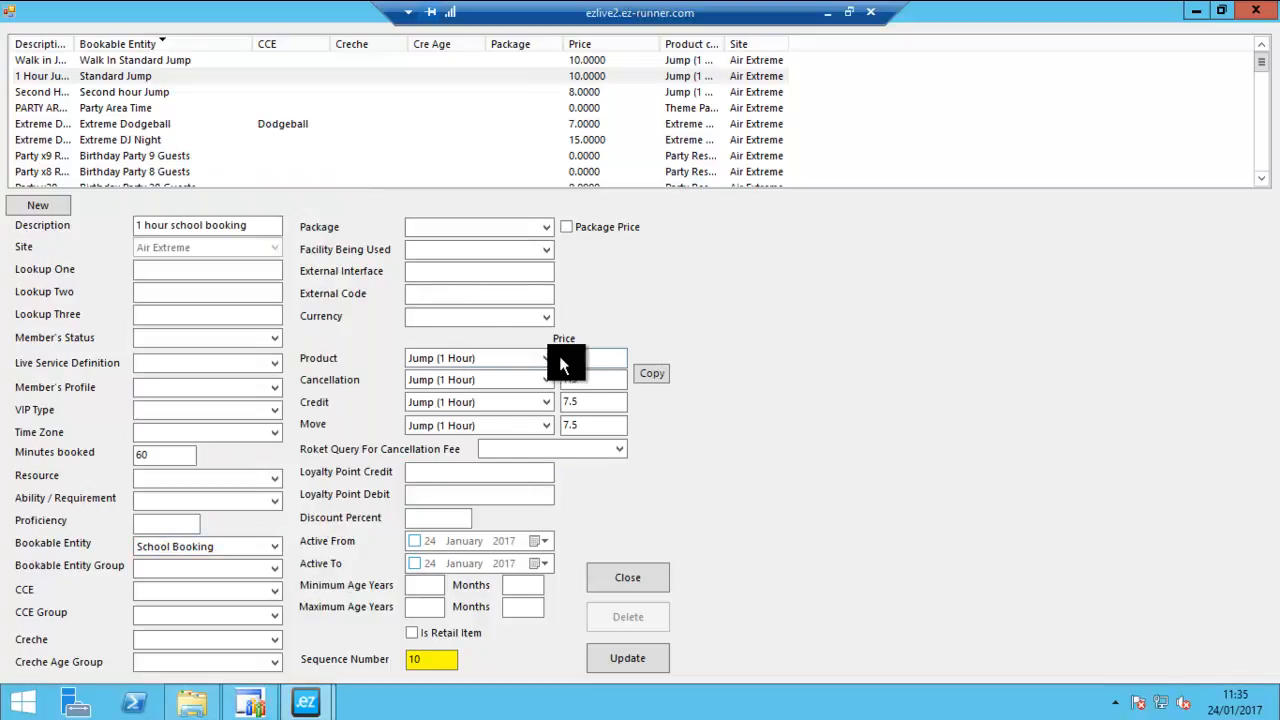
- Save the school booking price, check its entry in the price list and close the price setup
left_click(629, 664)
left_click(658, 410)
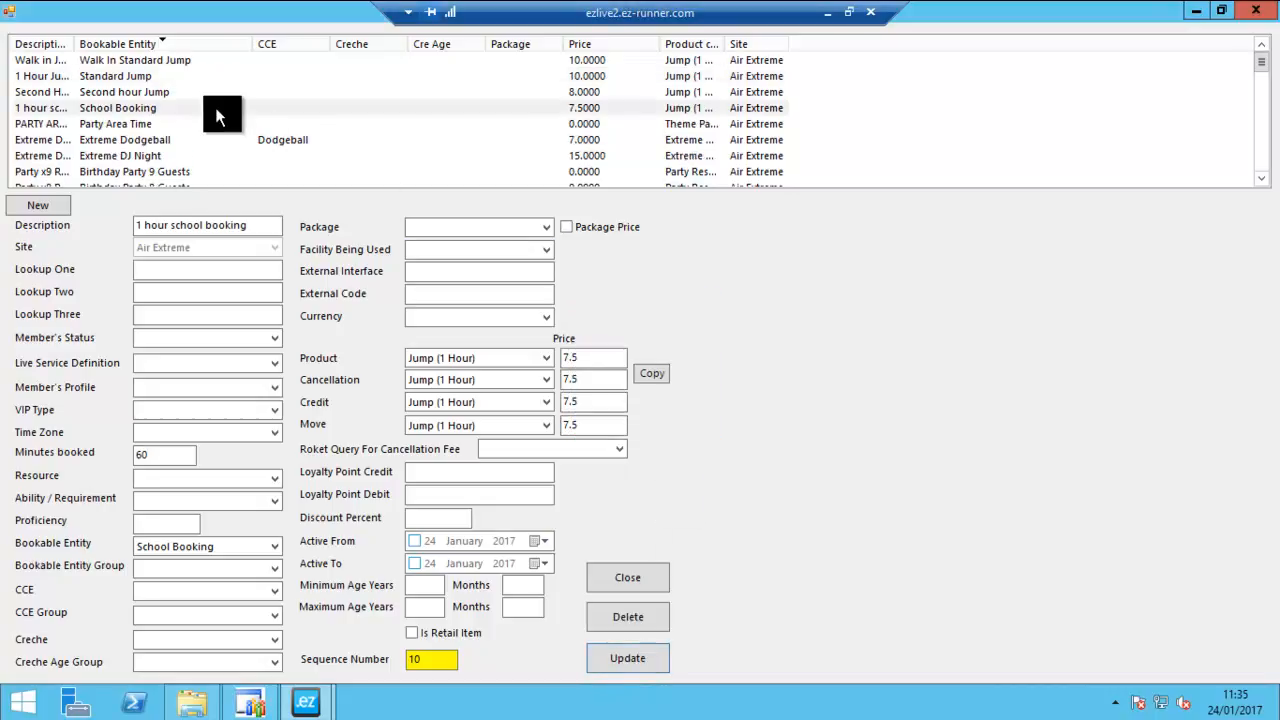
left_click(115, 107)
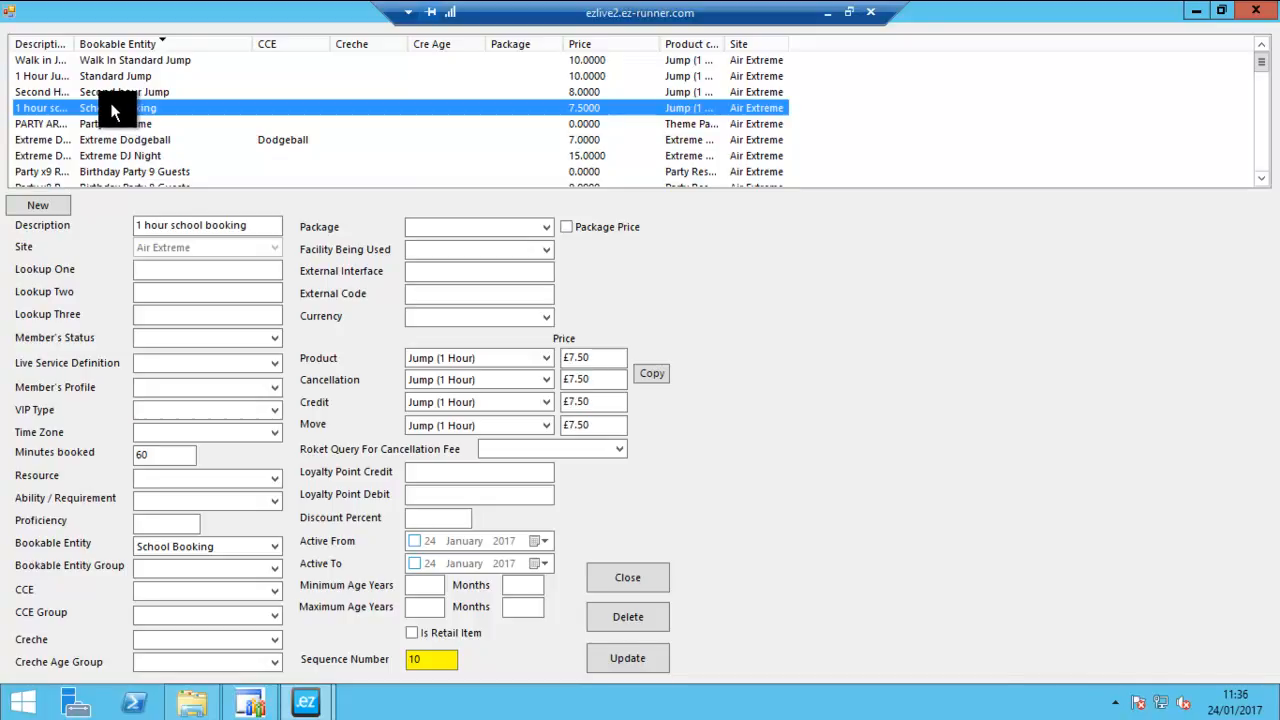
left_click(1255, 14)
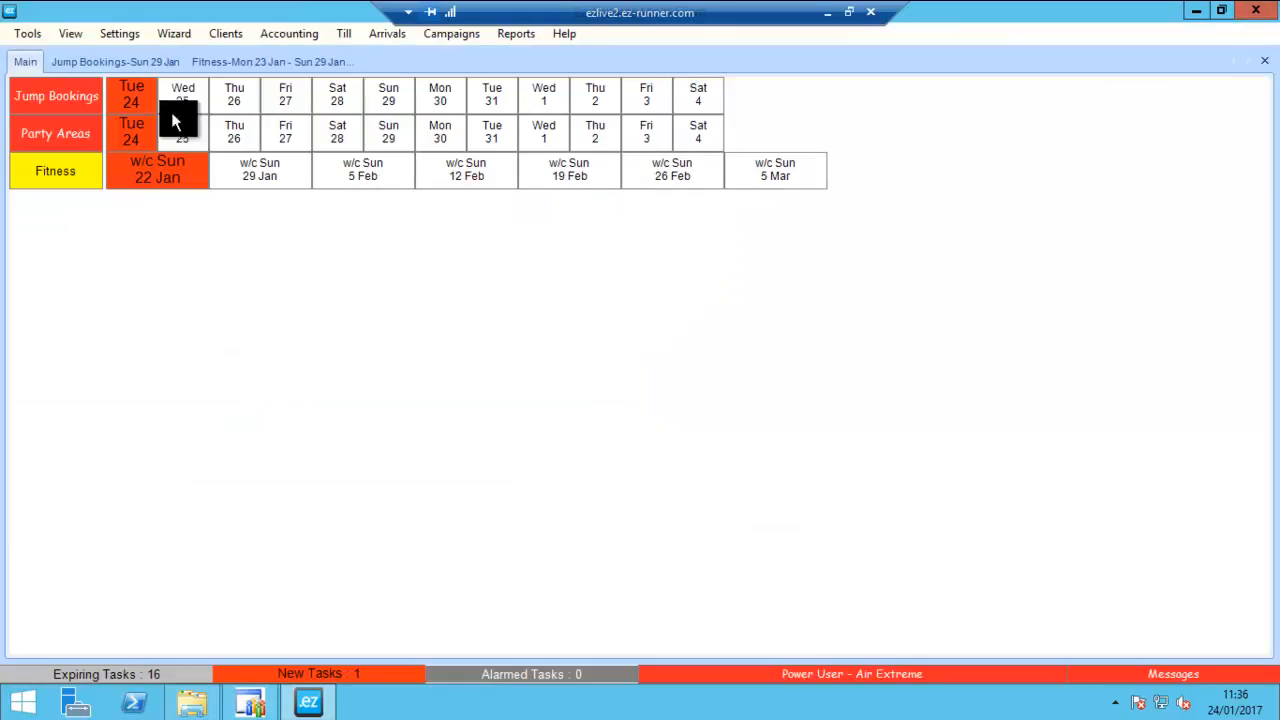
- Open the Rota window, maximize it and enlarge the area listing the rota definitions
left_click(40, 38)
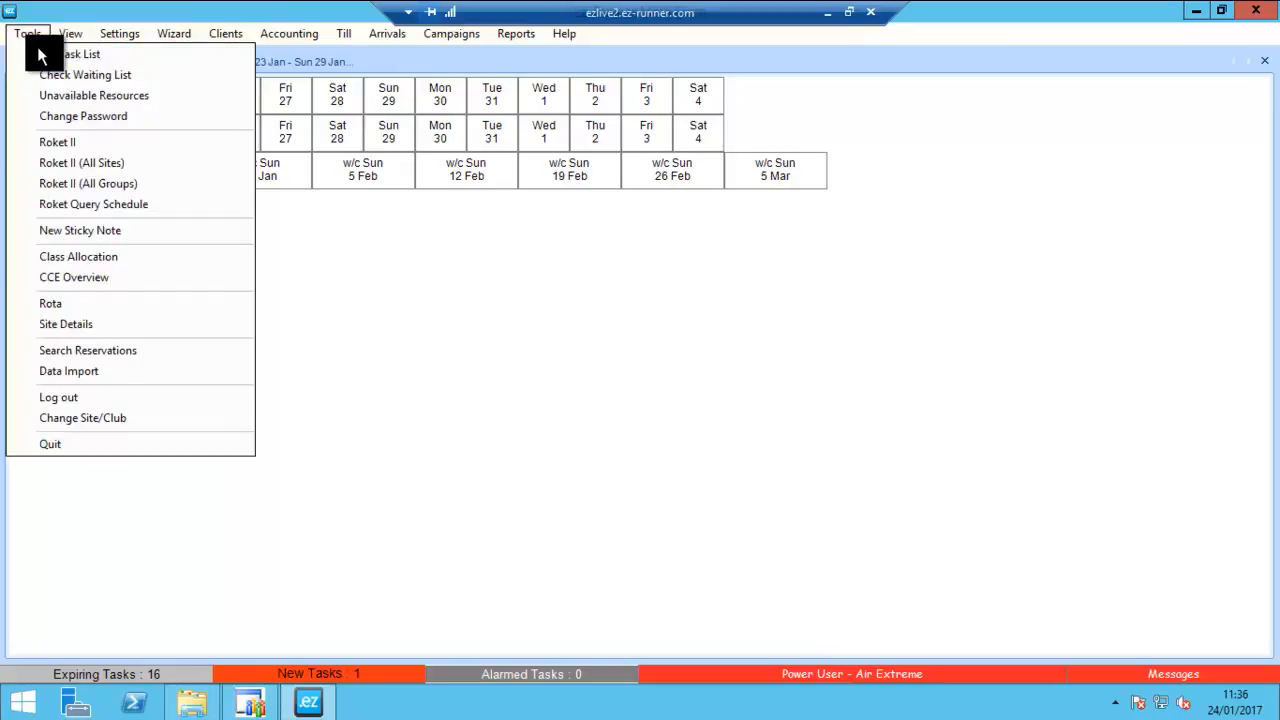
left_click(55, 304)
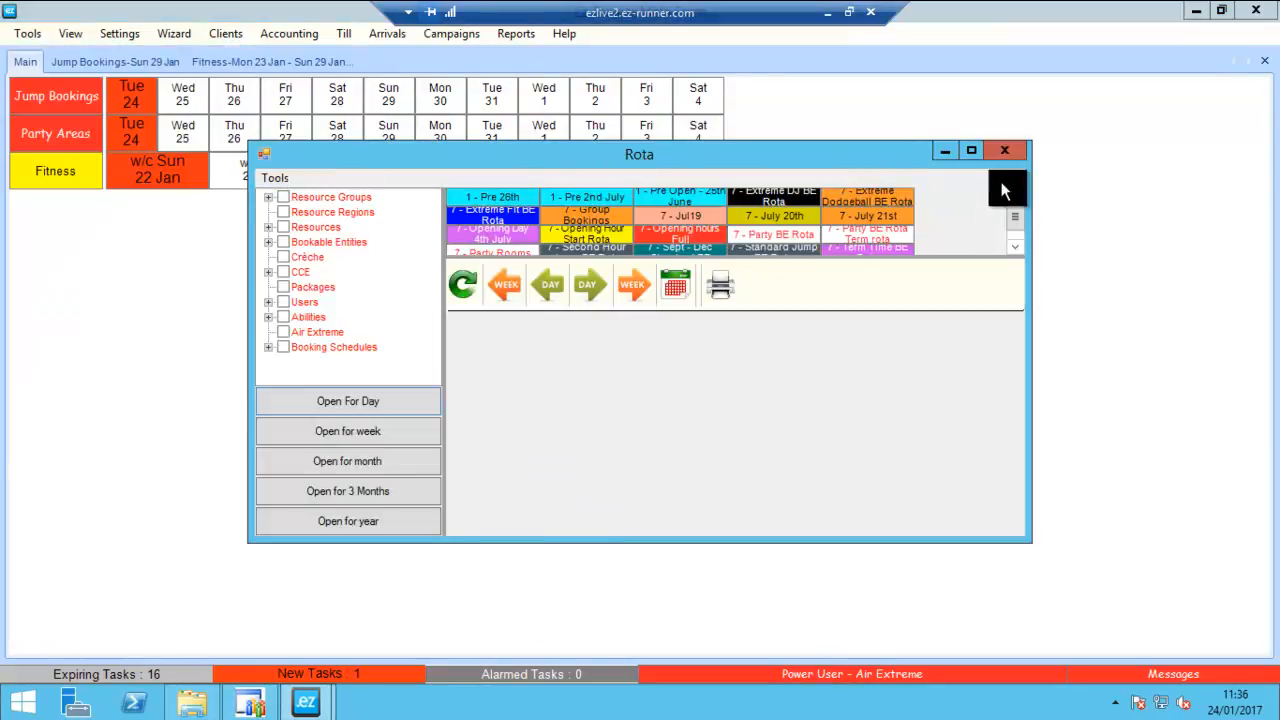
left_click(971, 150)
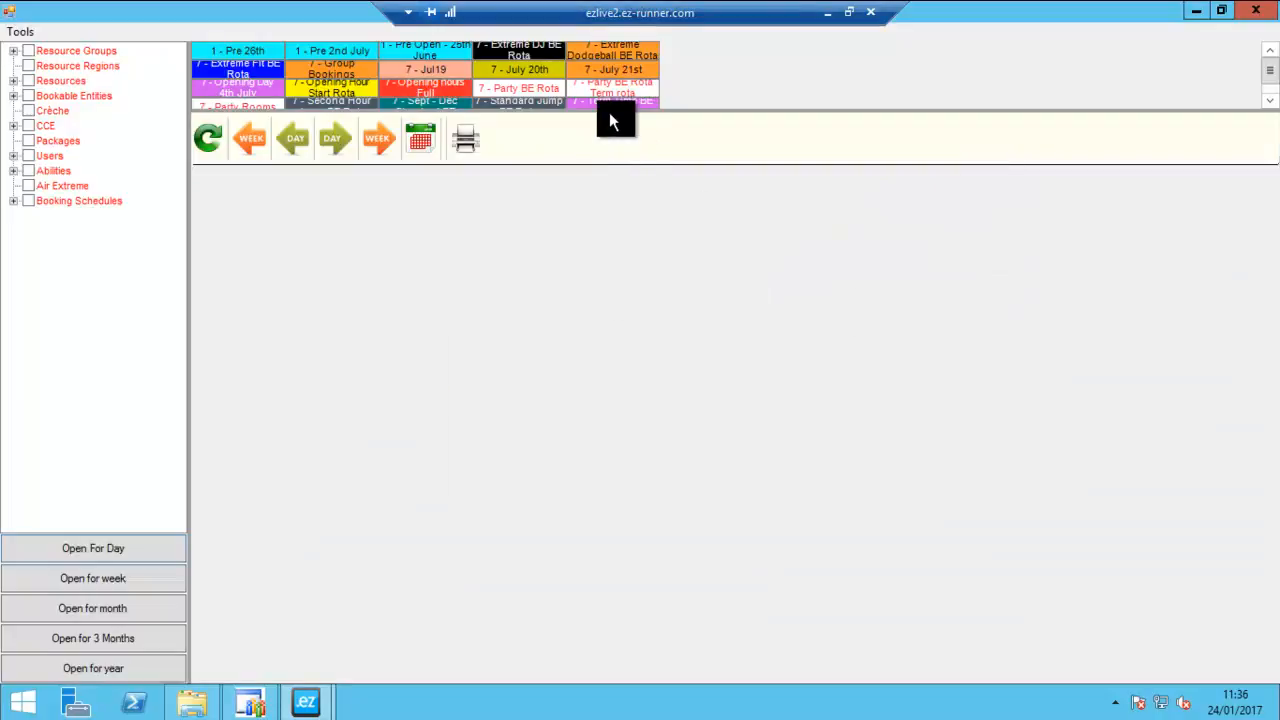
left_click_drag(626, 113, 634, 196)
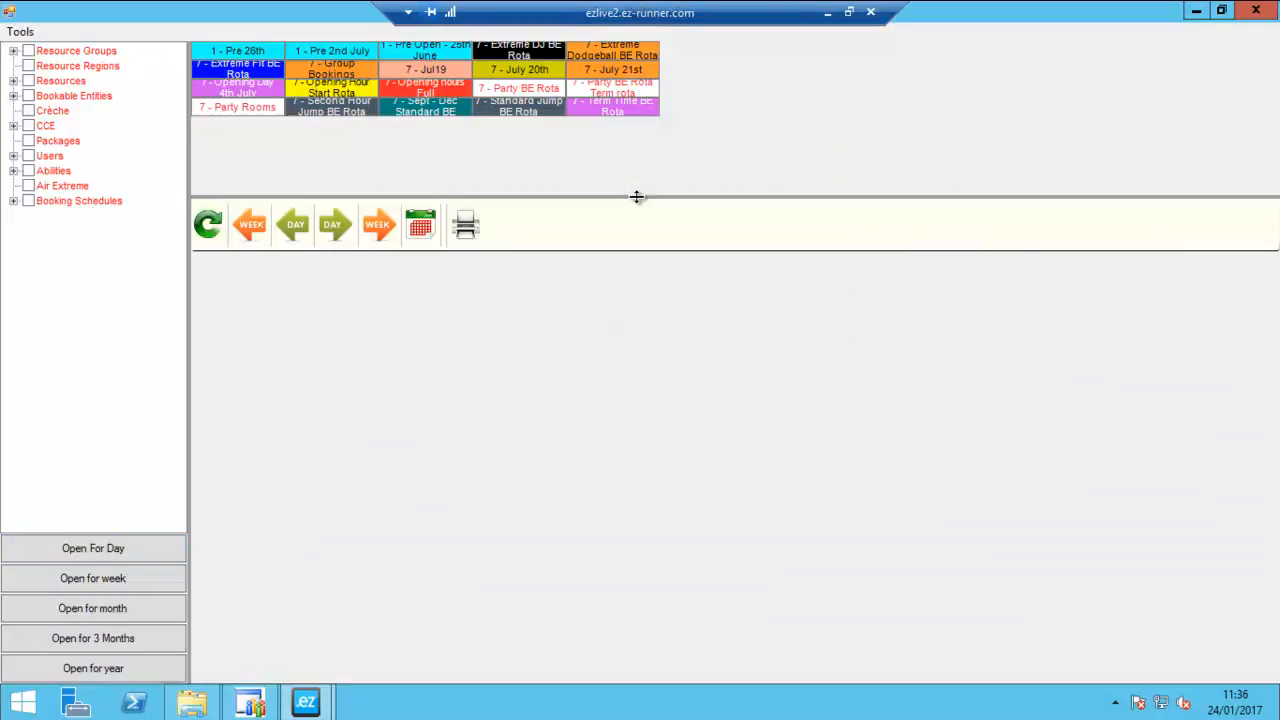
- Start a new rota definition and name it "School Booking"
left_click(20, 31)
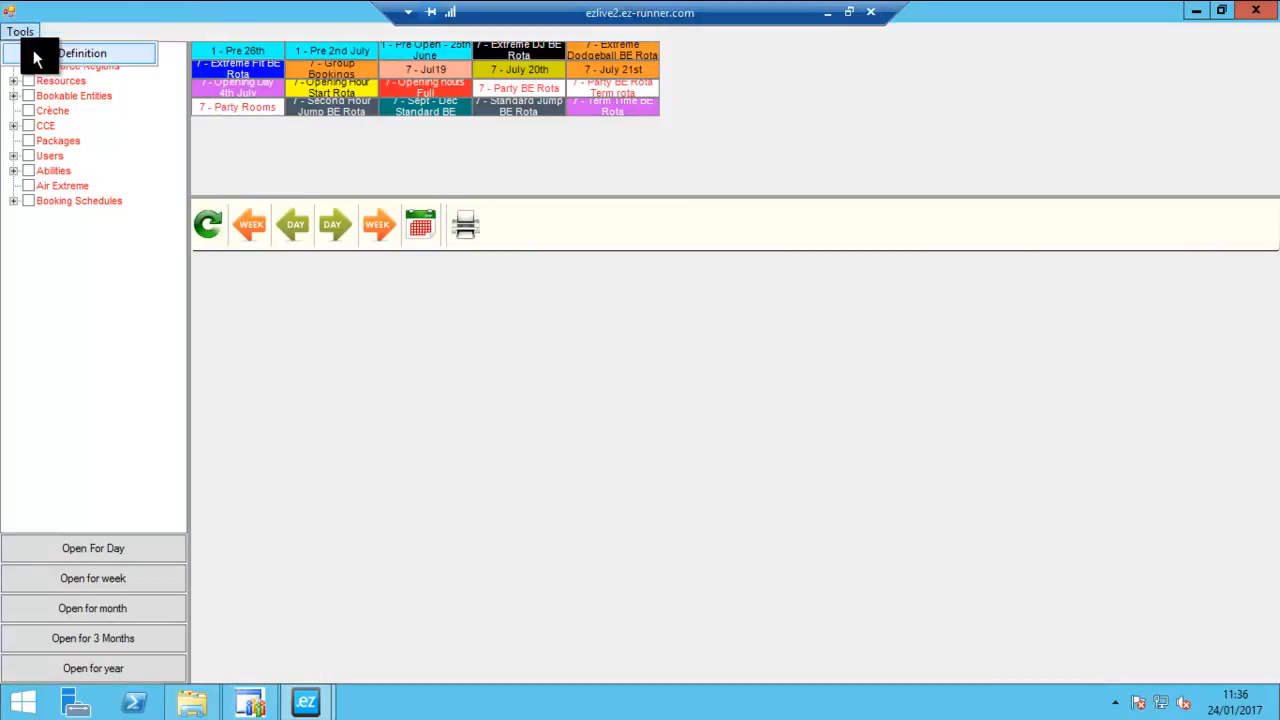
left_click(60, 51)
left_click(313, 321)
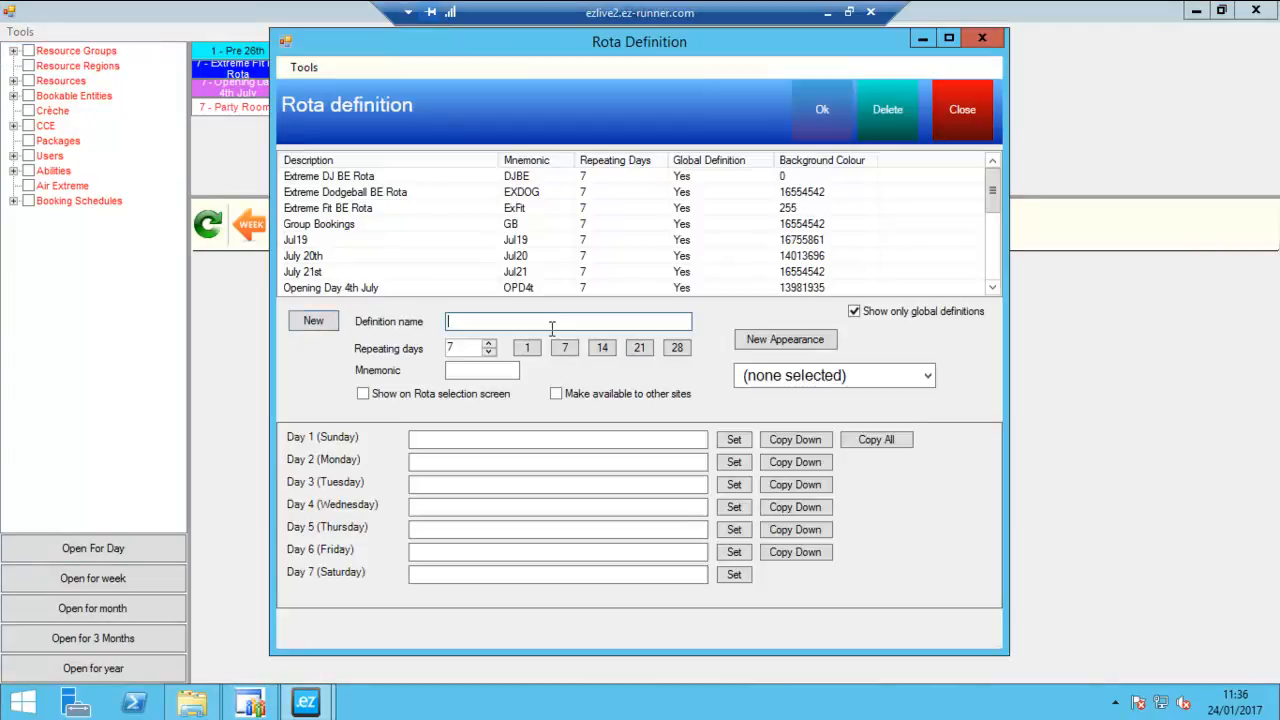
type("School Booking")
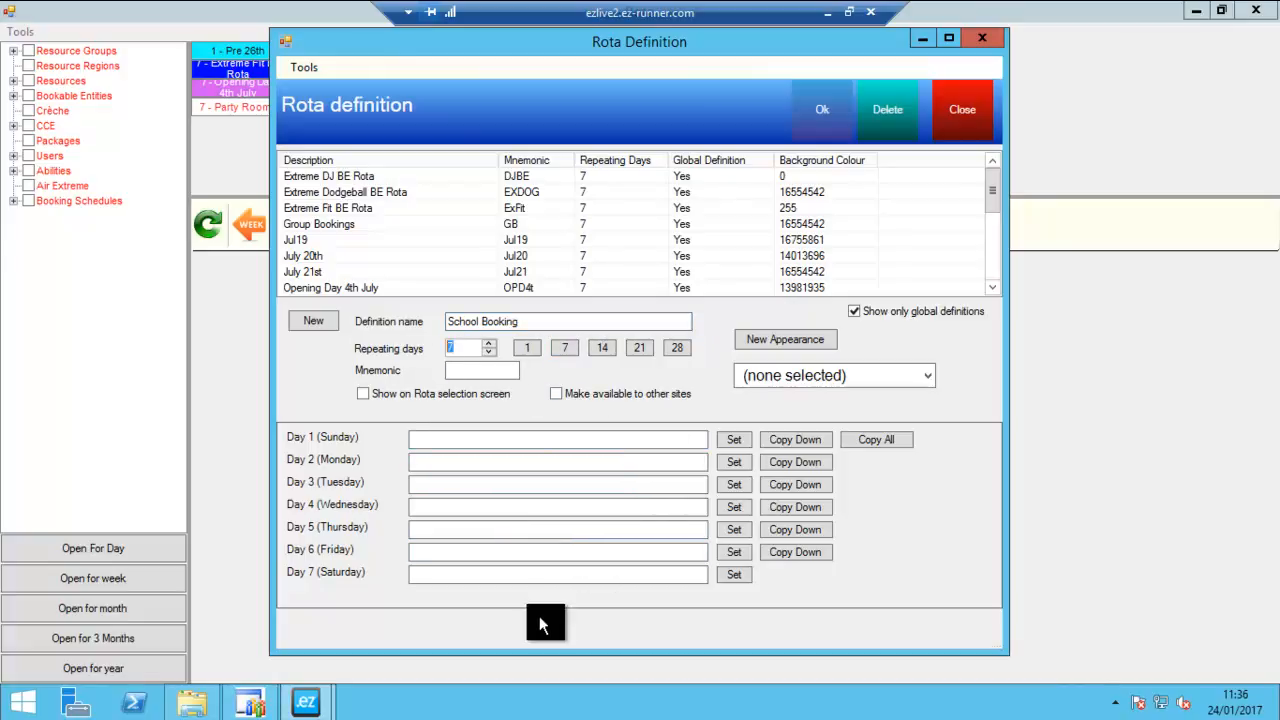
- Enter 12:00-13:00 as the availability for Day 5 (Thursday), keeping the definition repeating every 7 days
key("Tab")
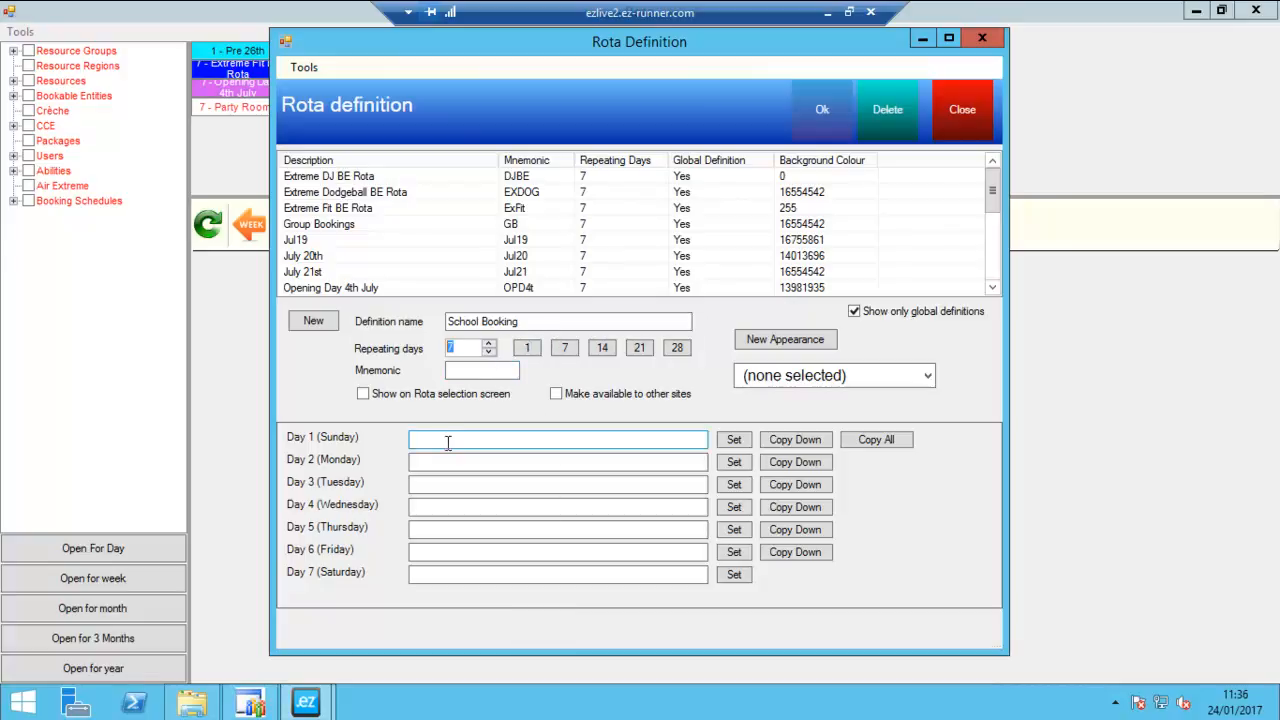
left_click(465, 529)
type("12:0")
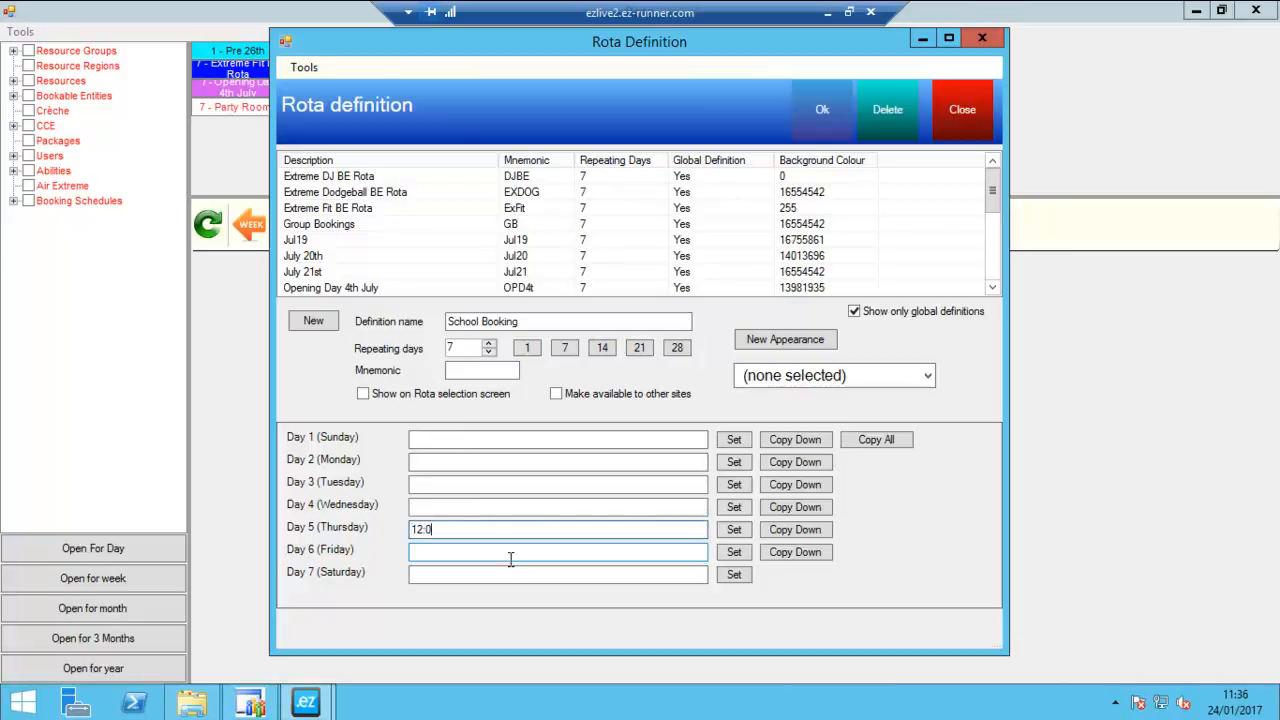
type("0-13:000")
key("BackSpace")
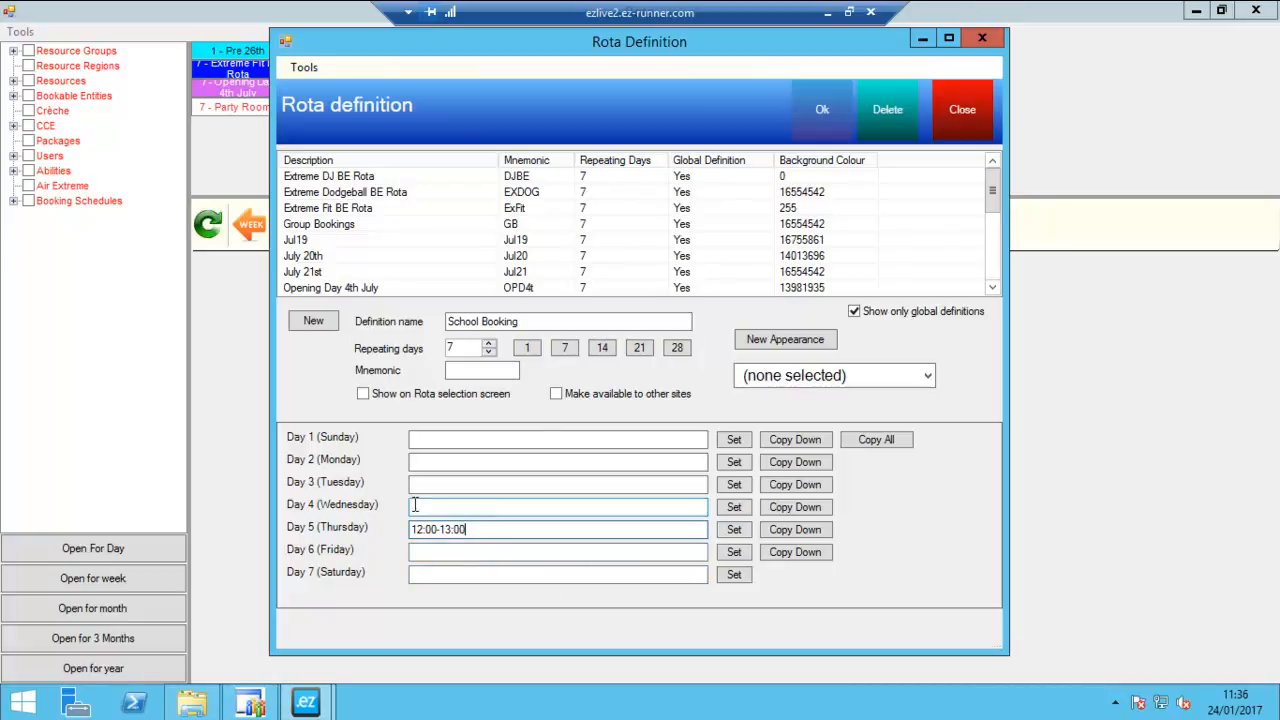
key("ctrl+a")
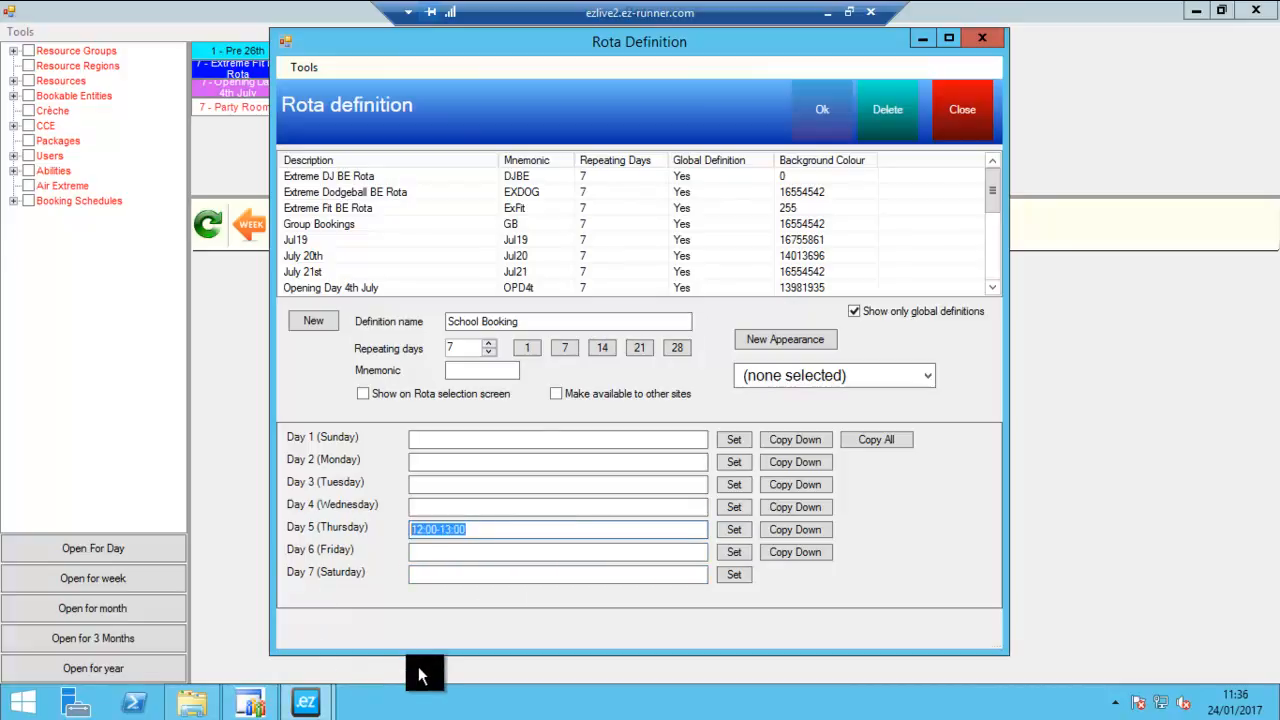
- Clear Thursday's times in the rota allocation screen, mark 12:00-13:00 on the timeline and accept the allocation
left_click(729, 528)
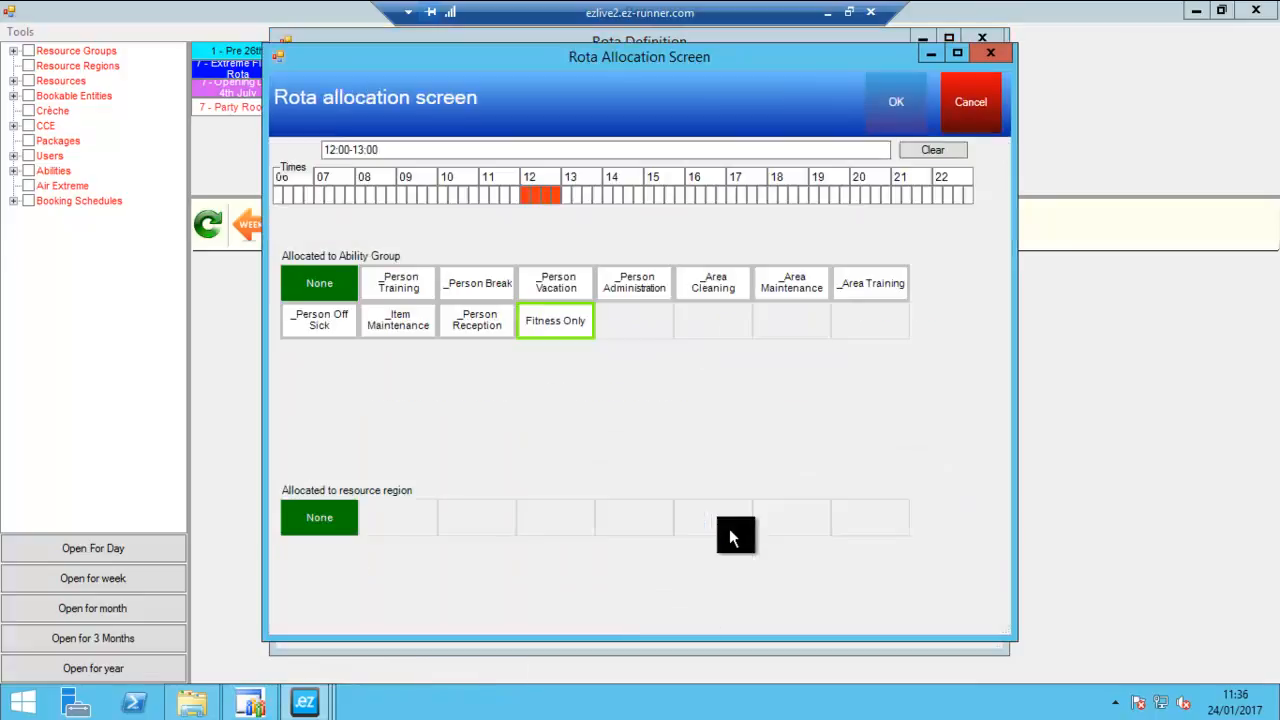
left_click(925, 150)
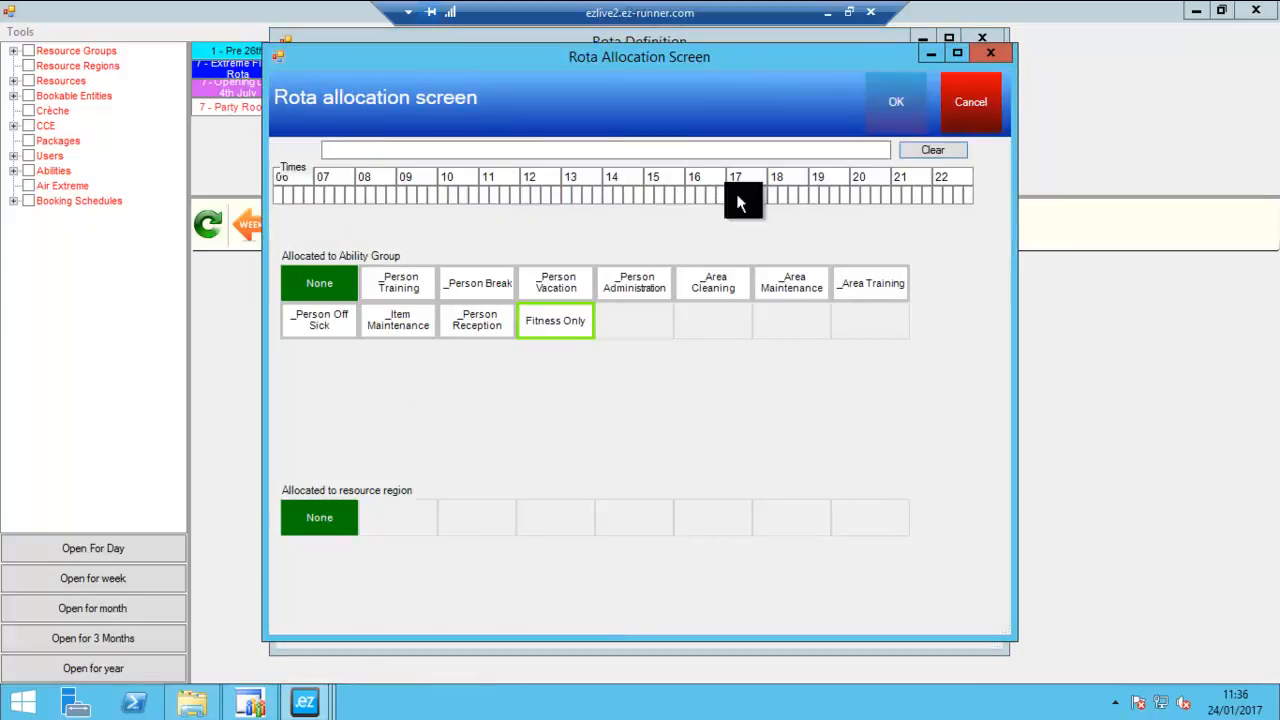
left_click_drag(605, 195, 640, 196)
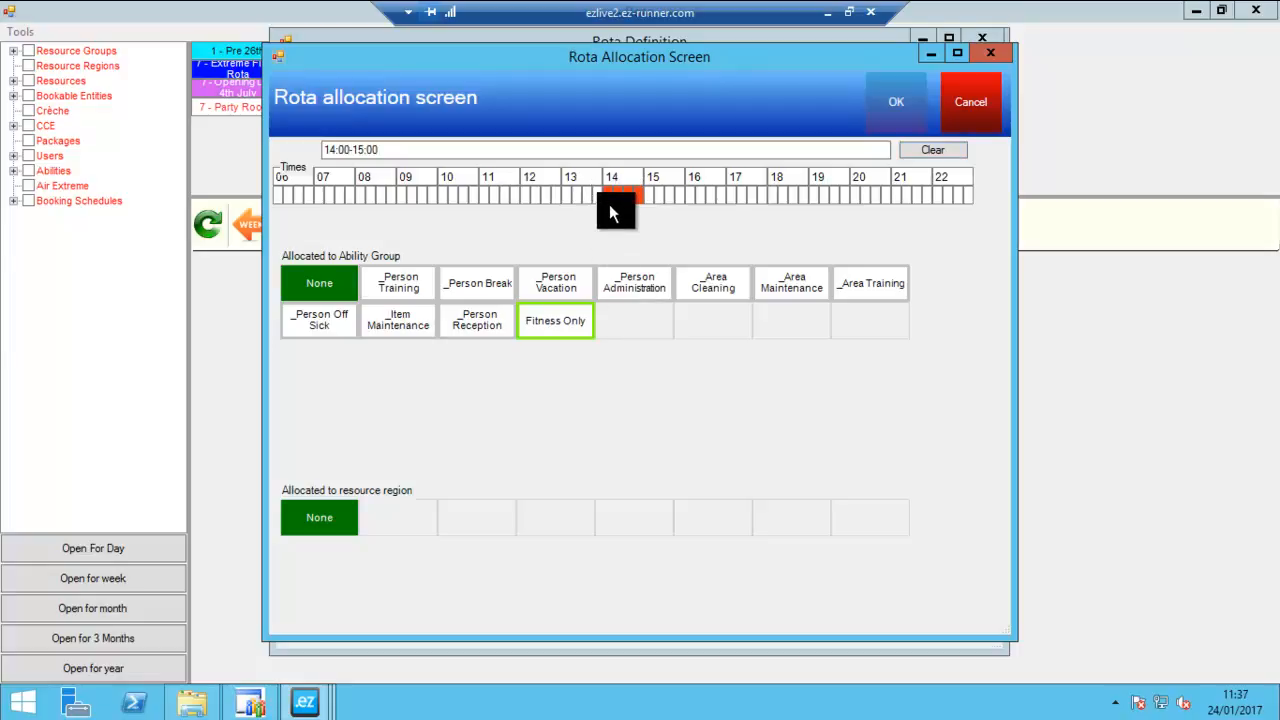
left_click(952, 147)
left_click_drag(545, 195, 554, 194)
left_click(886, 108)
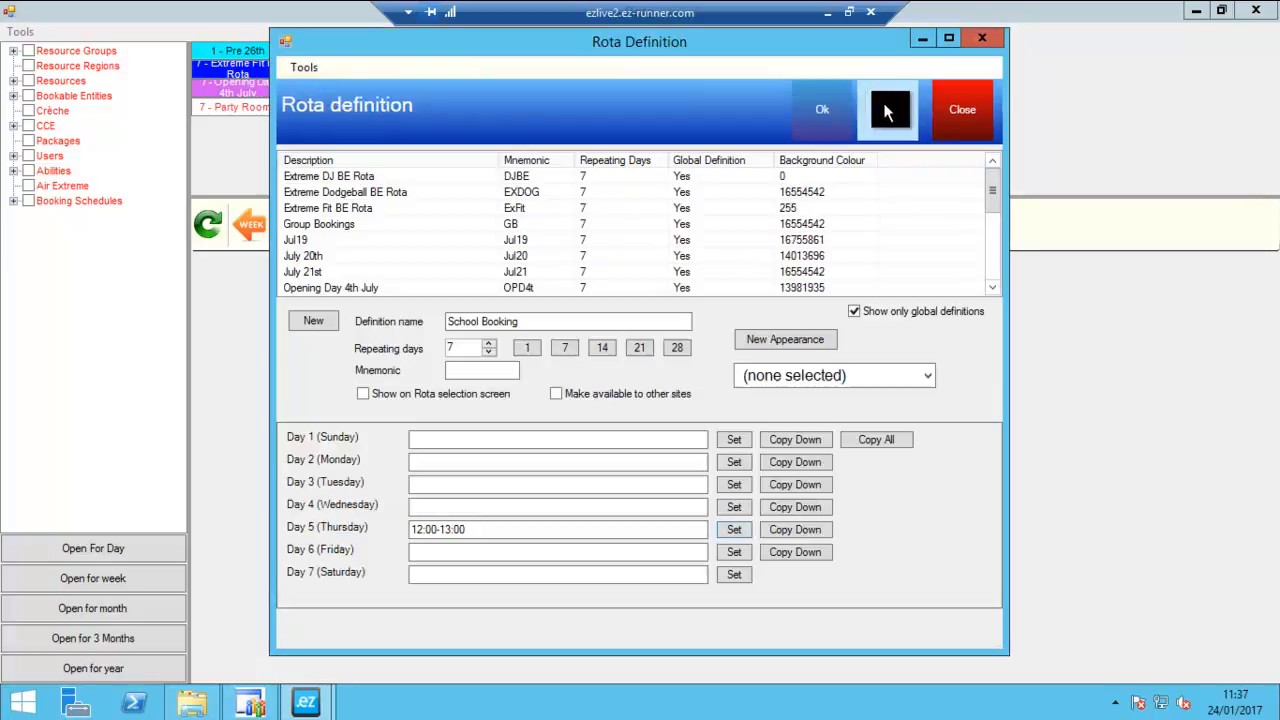
- Show the School Booking definition on the Rota selection screen and give it the mustard appearance
left_click(417, 401)
left_click(776, 380)
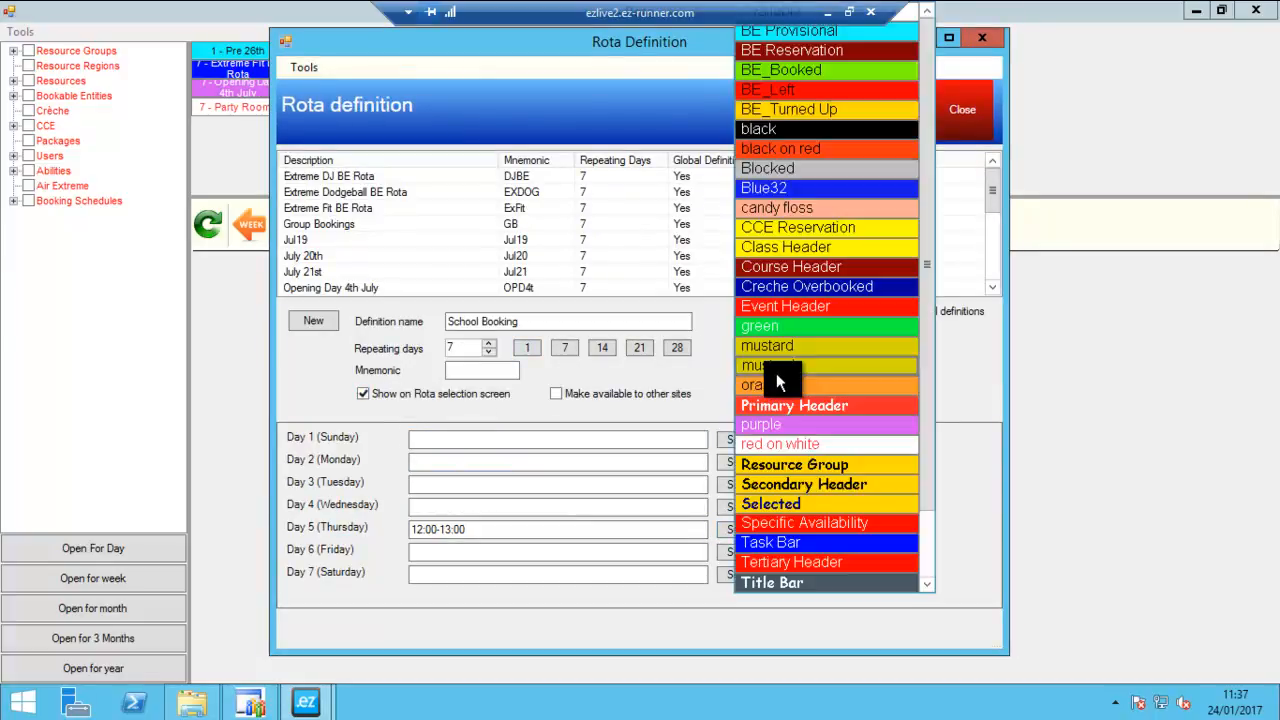
left_click(783, 351)
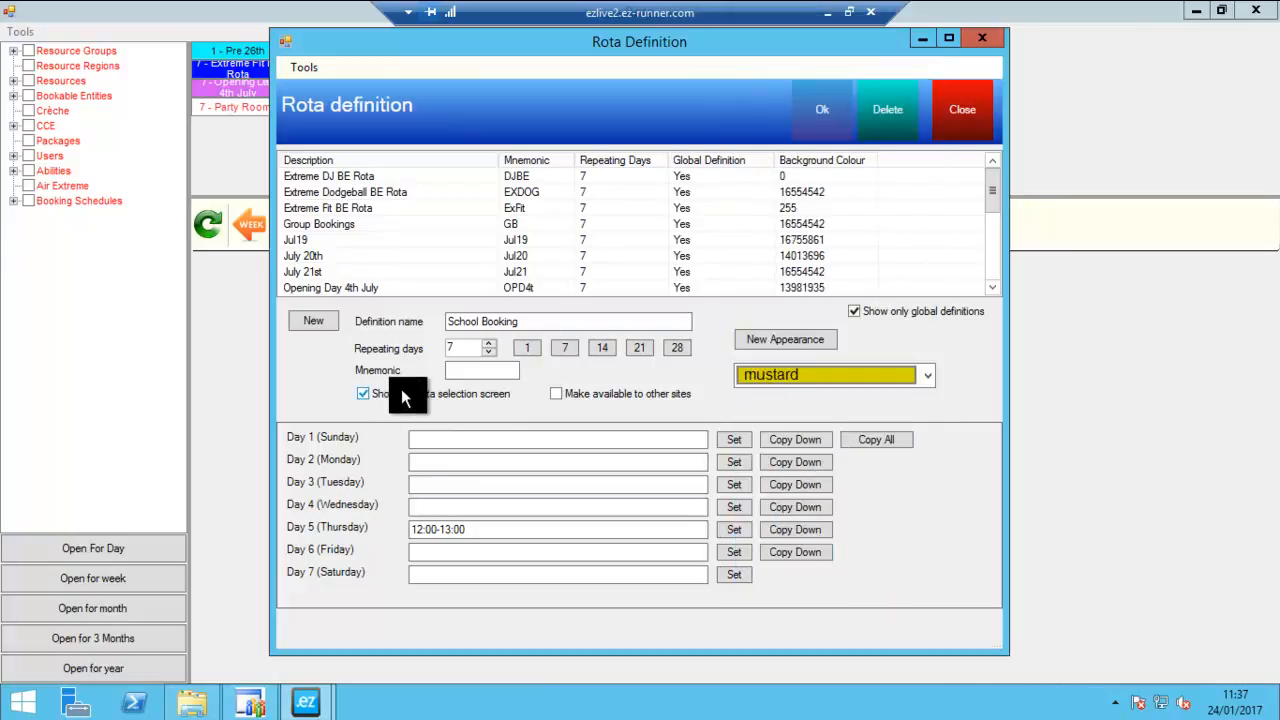
- Set the rota definition's mnemonic to SB, save the definition and close the Rota Definition window
left_click(462, 372)
type("SVB")
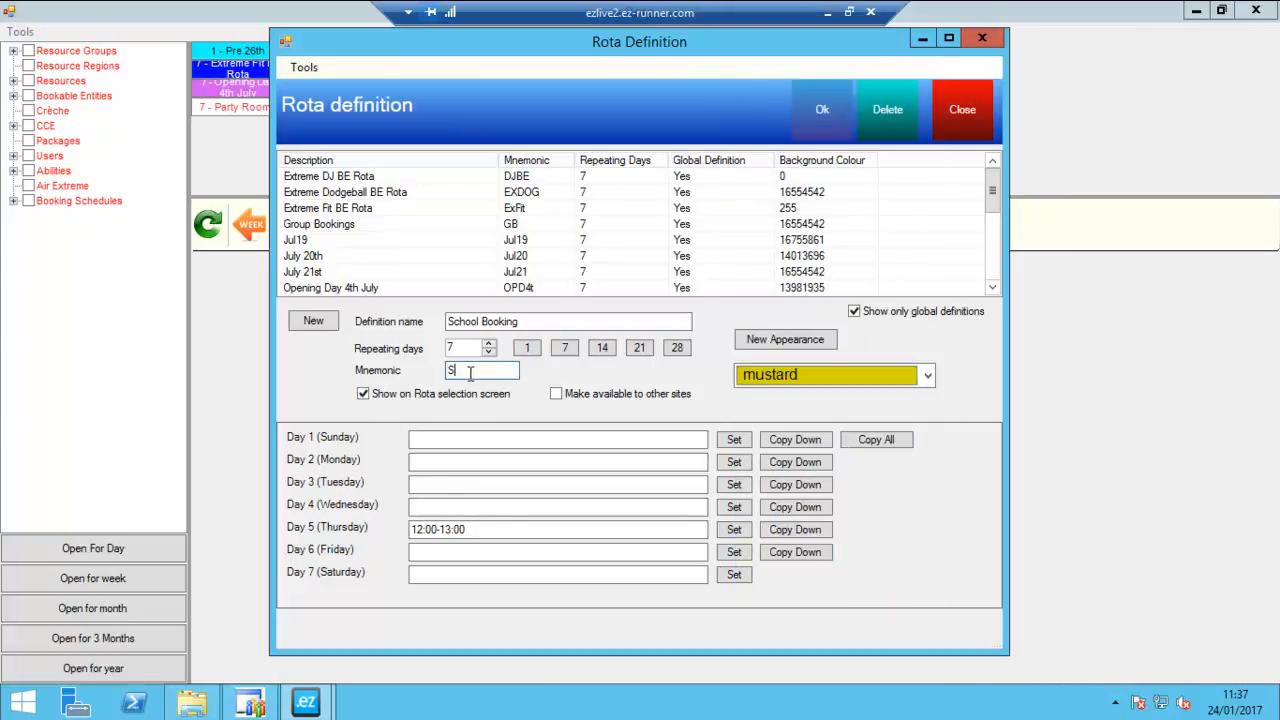
key("BackSpace")
key("BackSpace")
type("B")
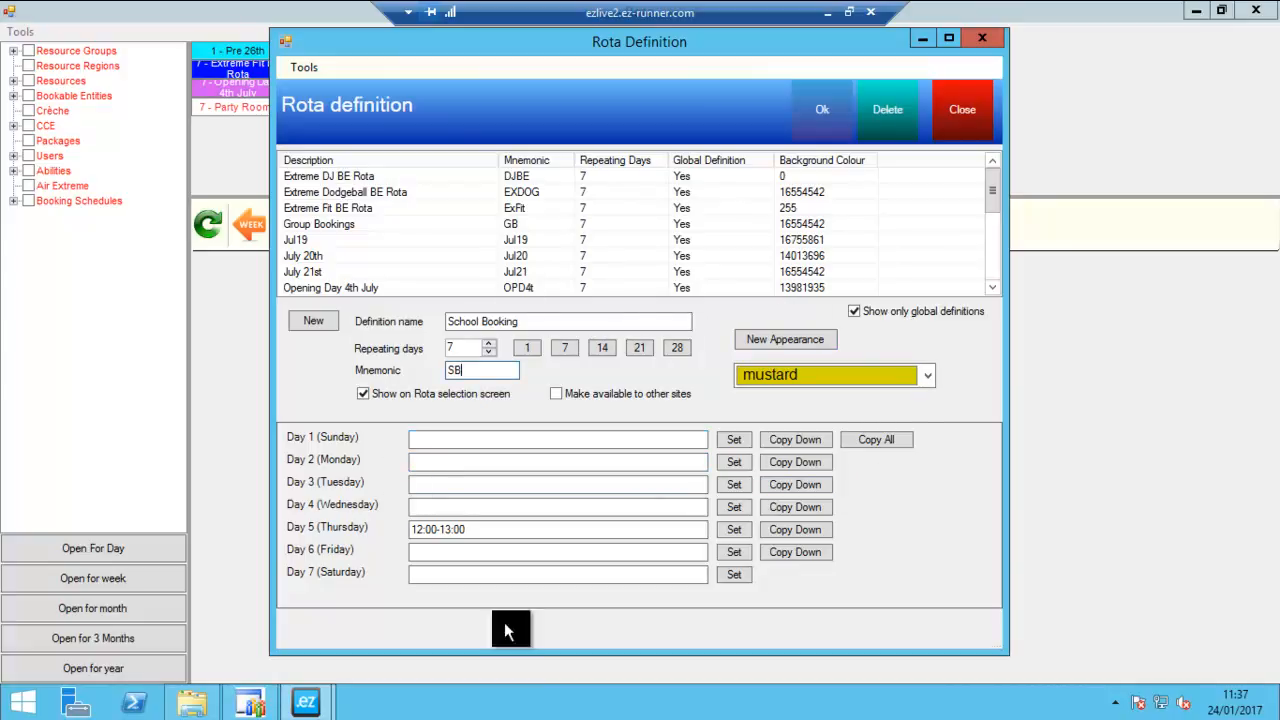
left_click(820, 121)
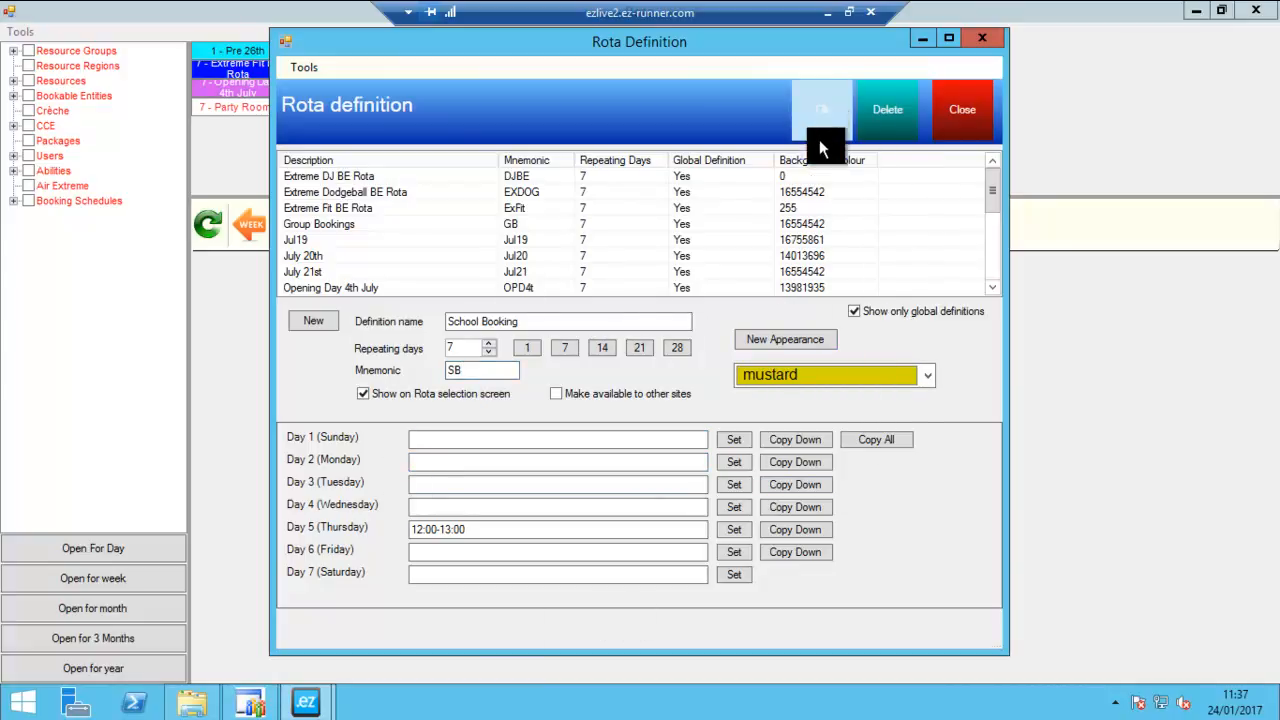
left_click(968, 120)
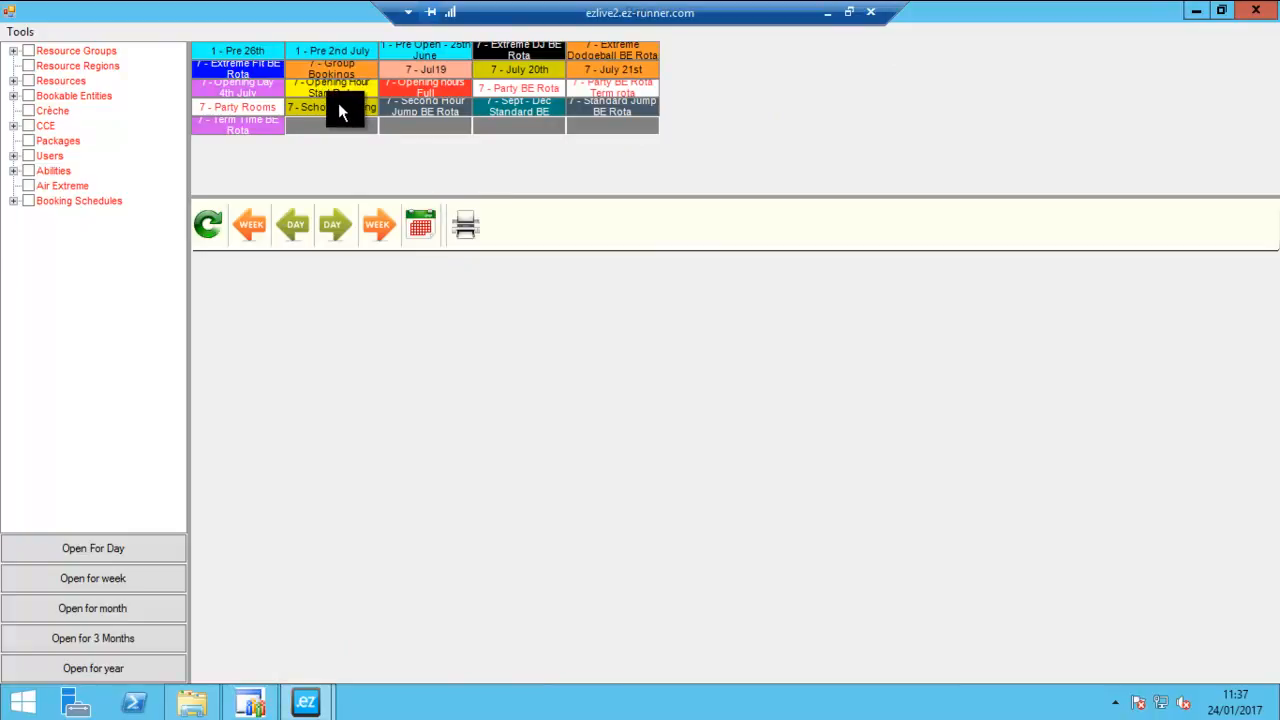
- Select the School Booking bookable entity and open its rota for 3 months
left_click(13, 96)
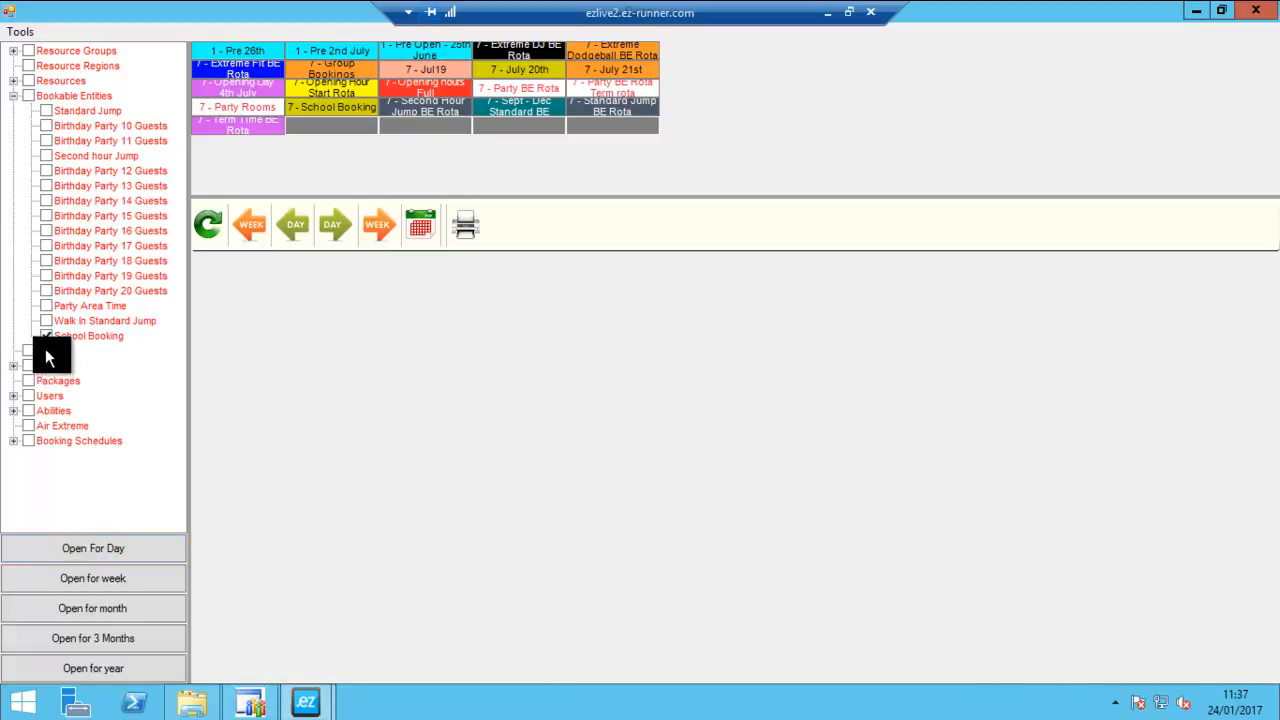
left_click(119, 640)
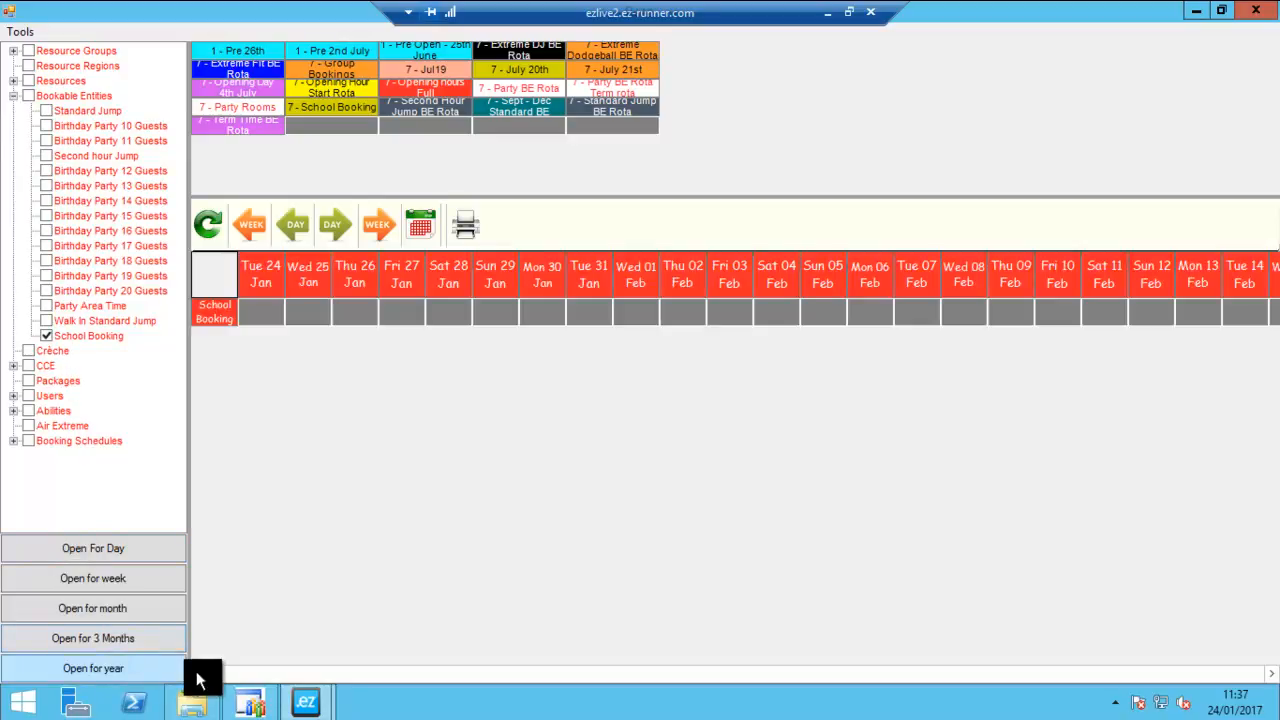
left_click_drag(222, 674, 177, 674)
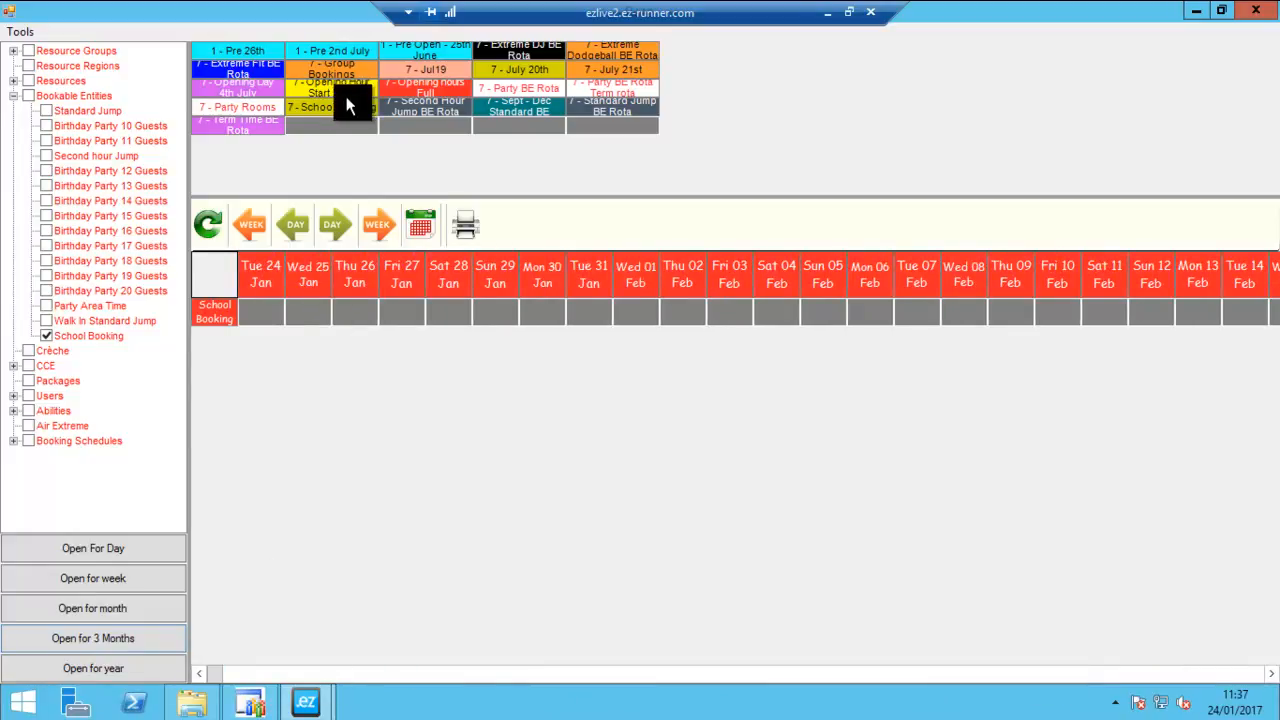
- Assign the School Booking rota to the School Booking entity from 24/01/2017 with no end date
left_click_drag(340, 104, 257, 316)
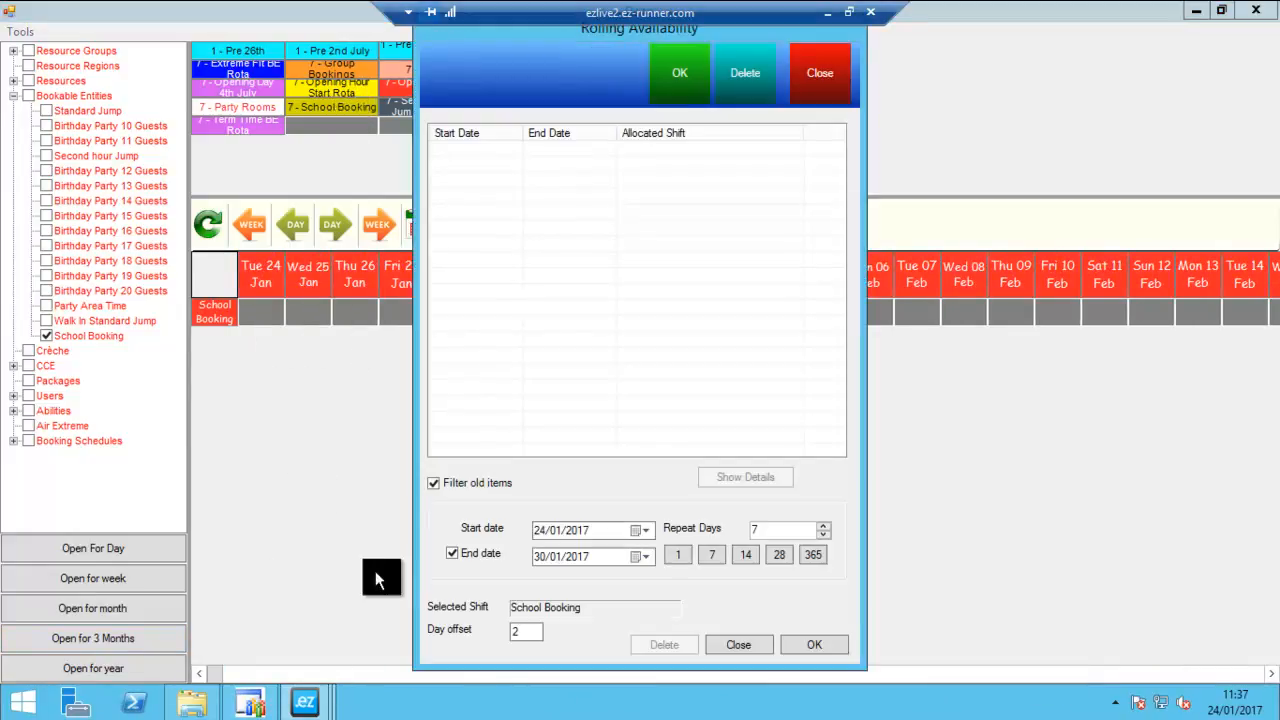
left_click(463, 555)
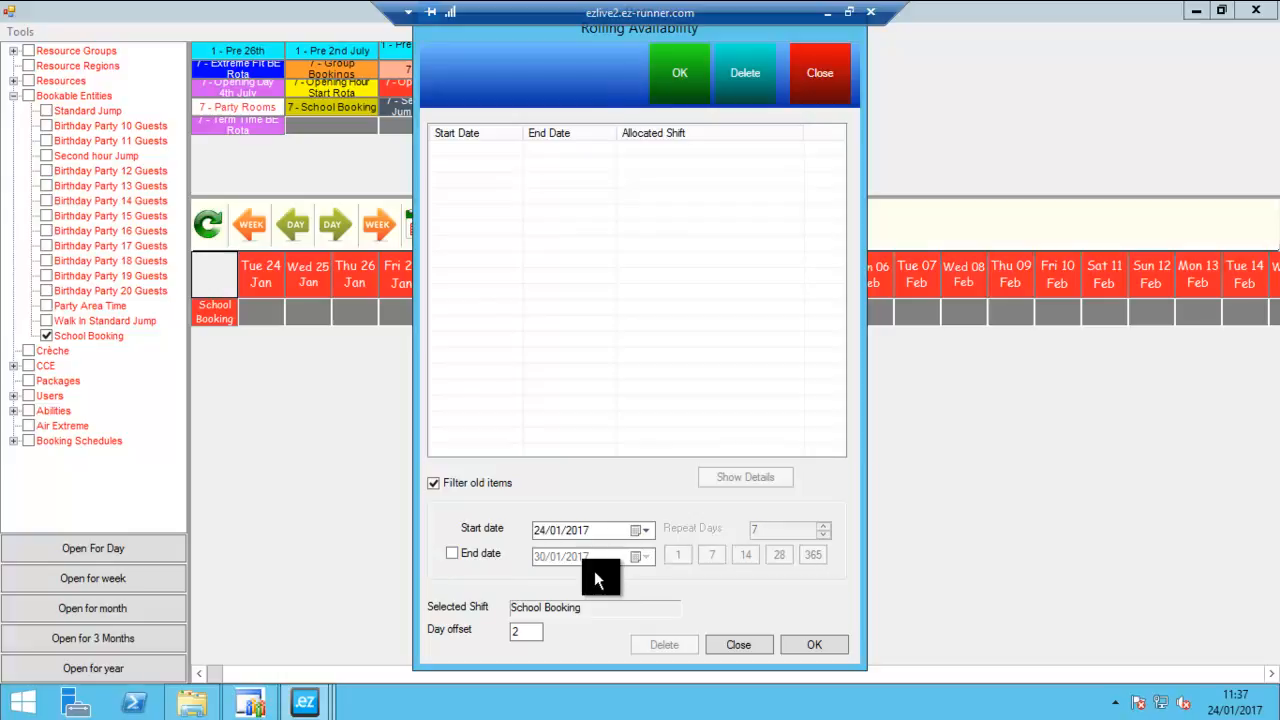
left_click(820, 645)
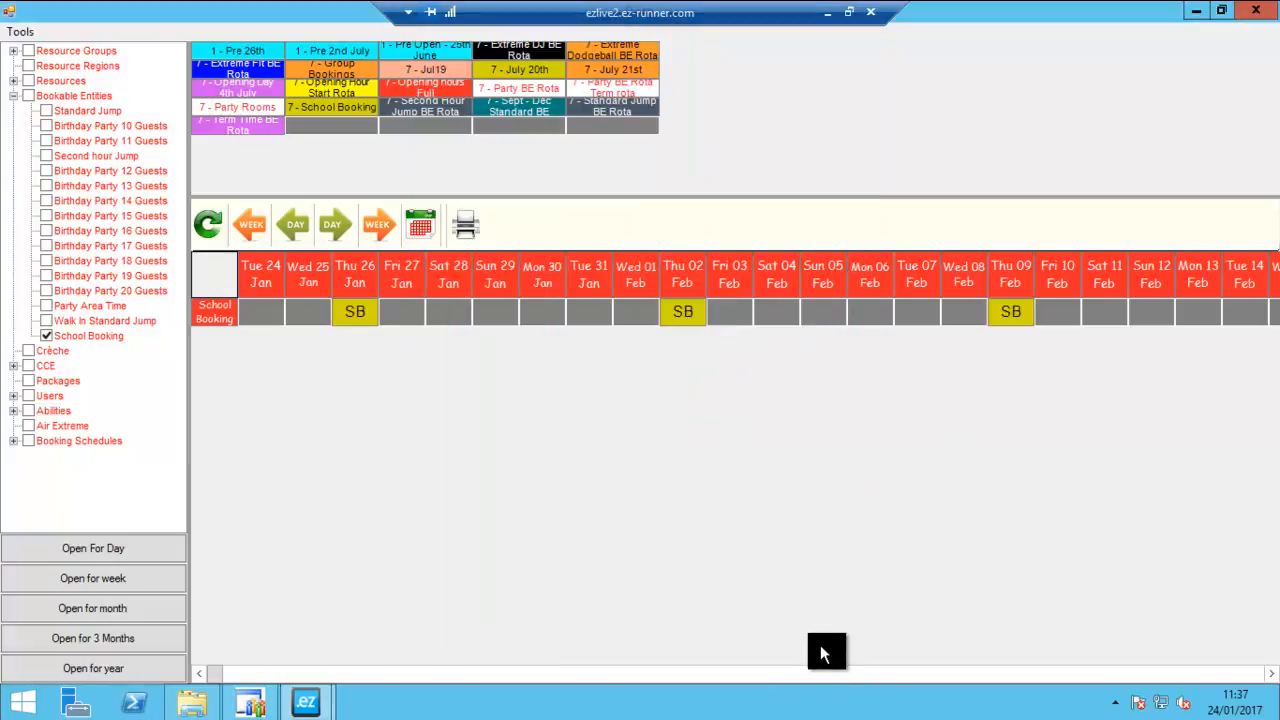
- Check the School Booking day view for Thursday 2 February and close it
left_click_drag(214, 677, 366, 471)
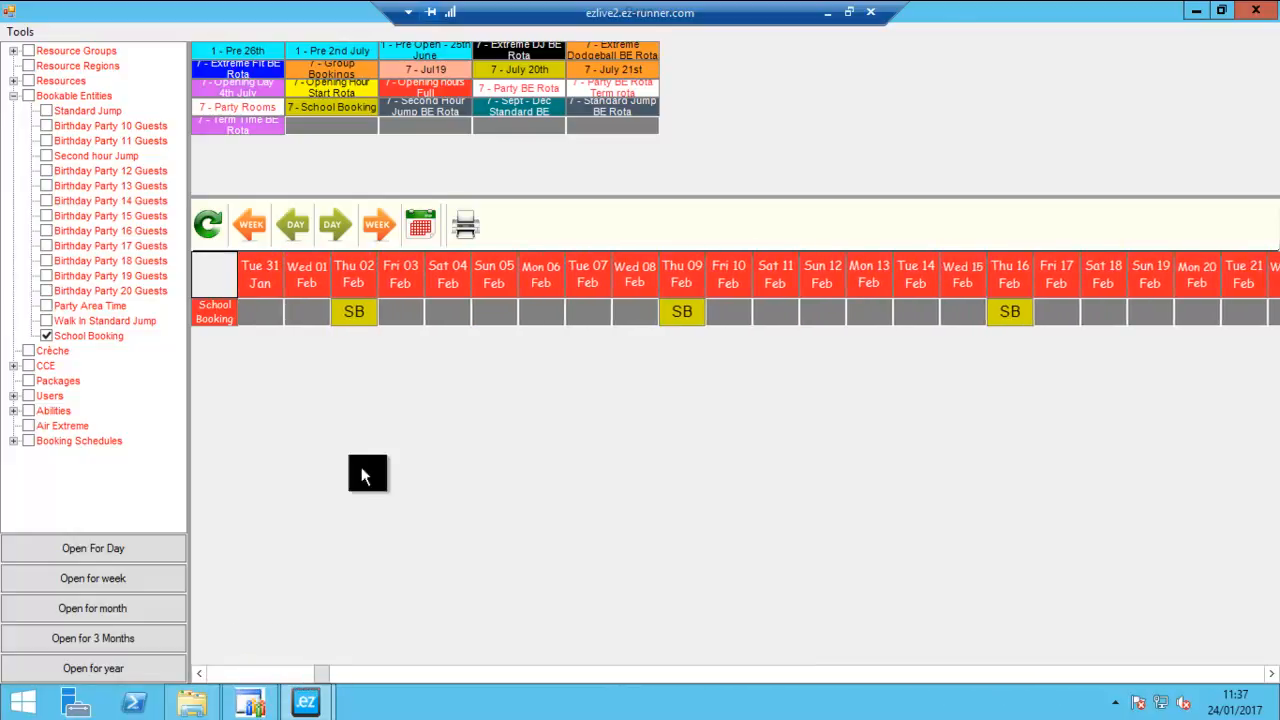
double_click(363, 326)
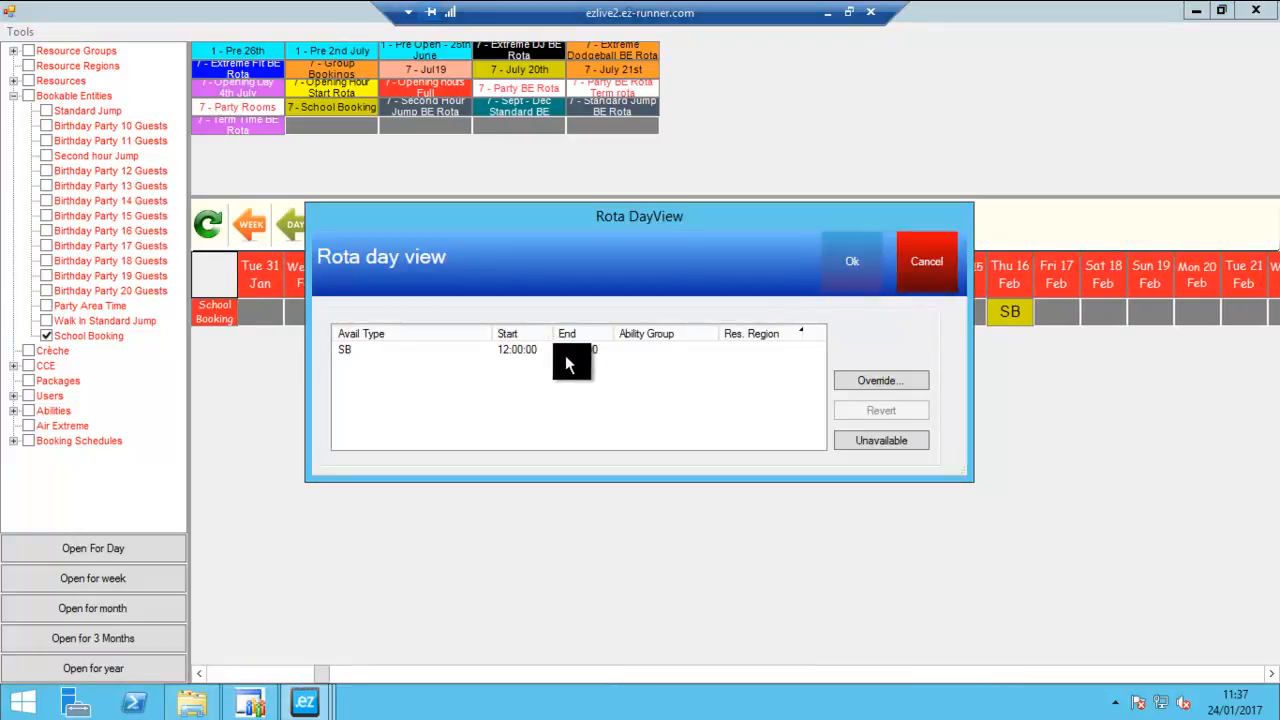
left_click(910, 278)
- Try to remove School Booking availability on Thursday 16 February by overriding it with blank times
left_click_drag(318, 677, 411, 619)
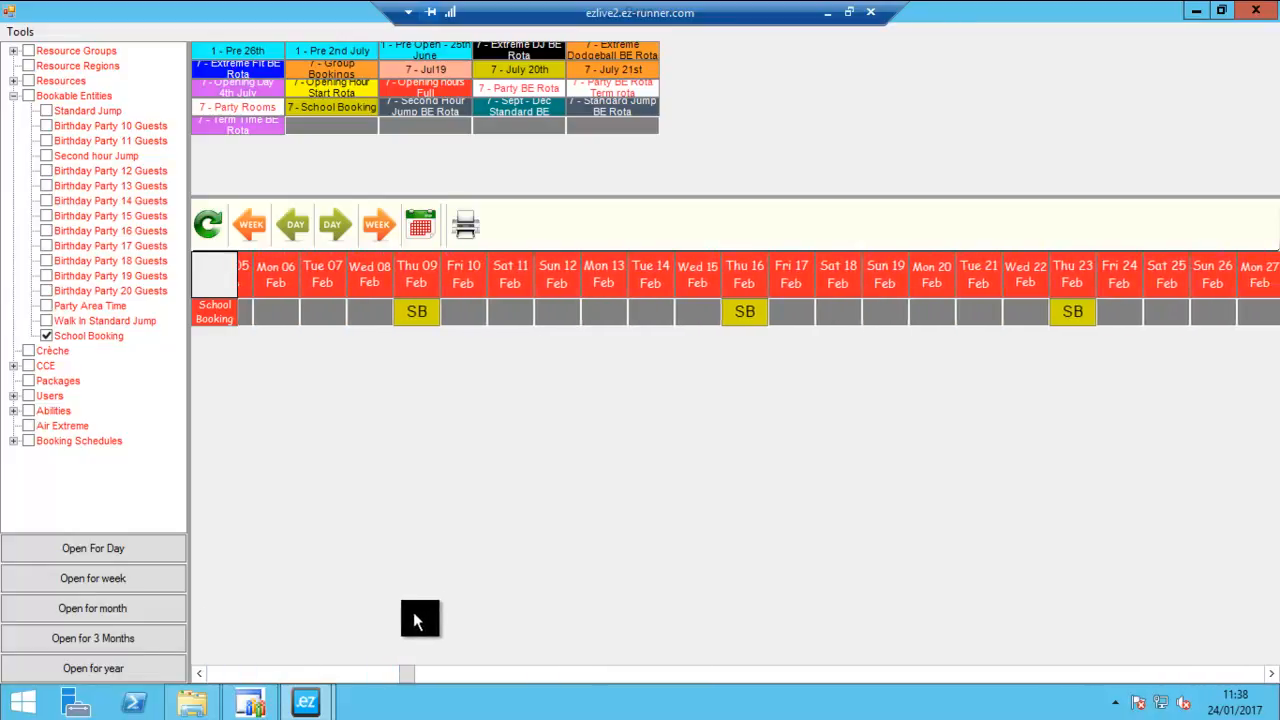
double_click(752, 315)
left_click(866, 378)
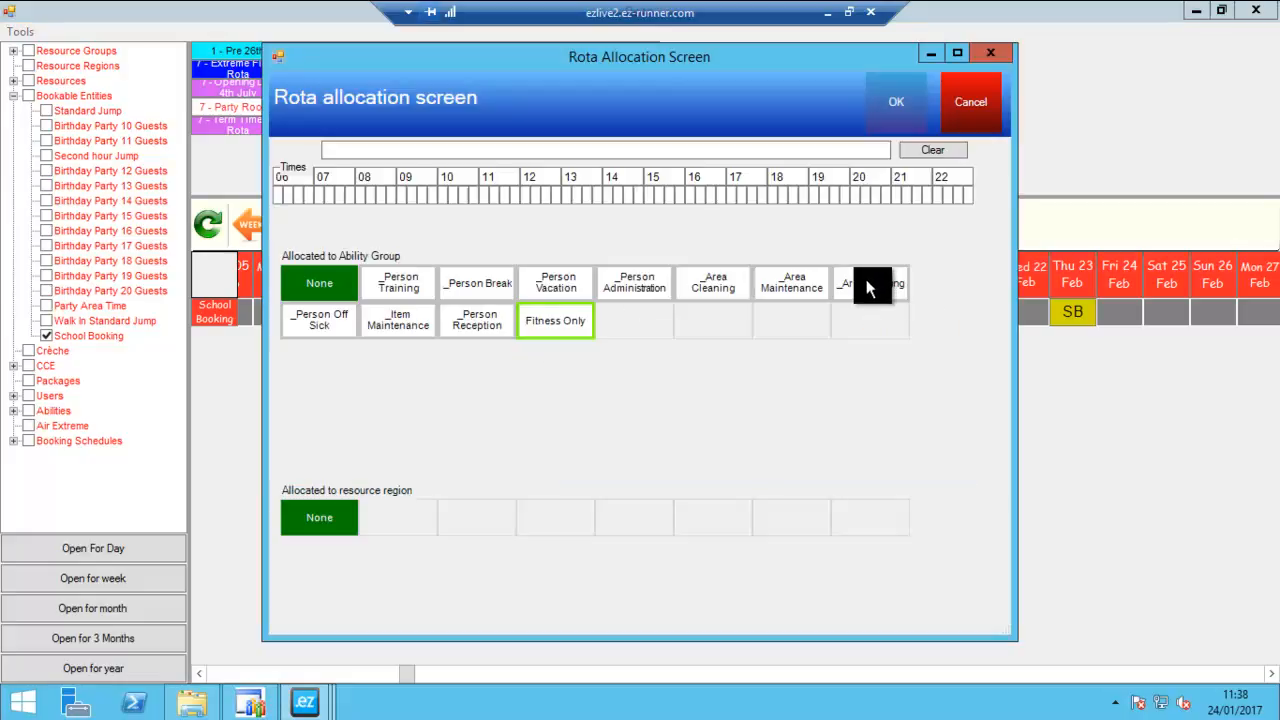
left_click(892, 103)
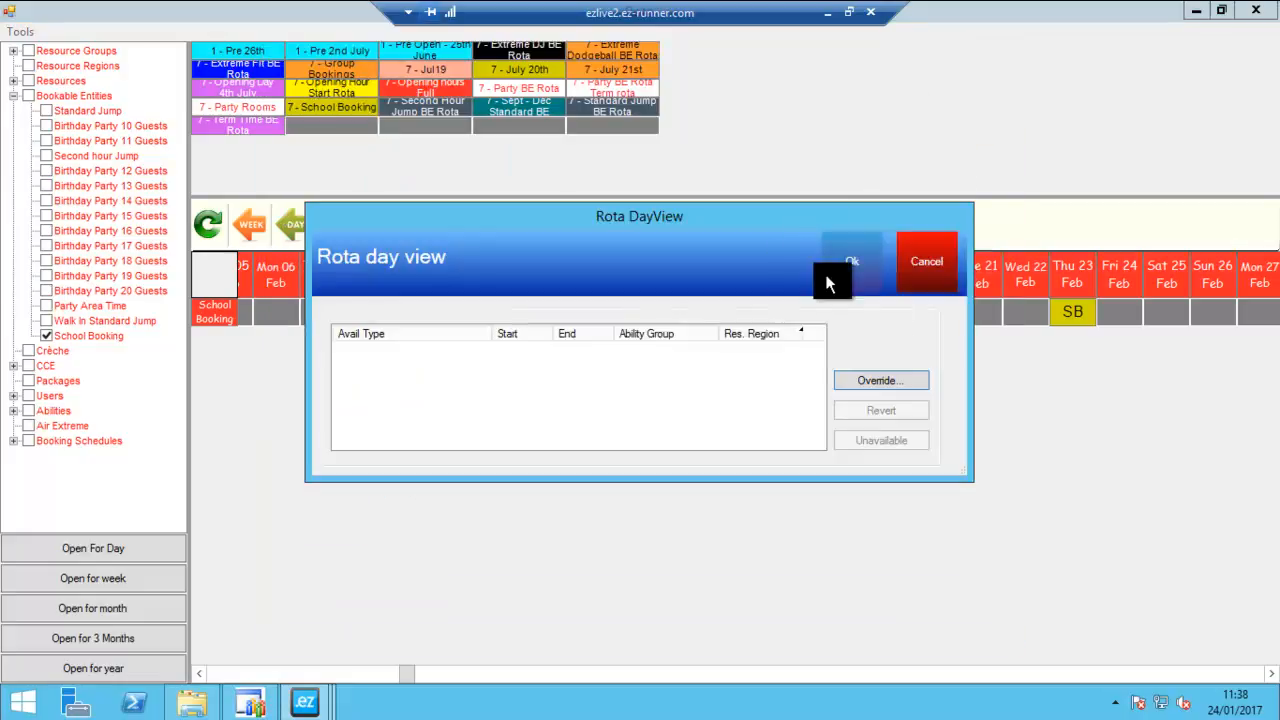
left_click(862, 378)
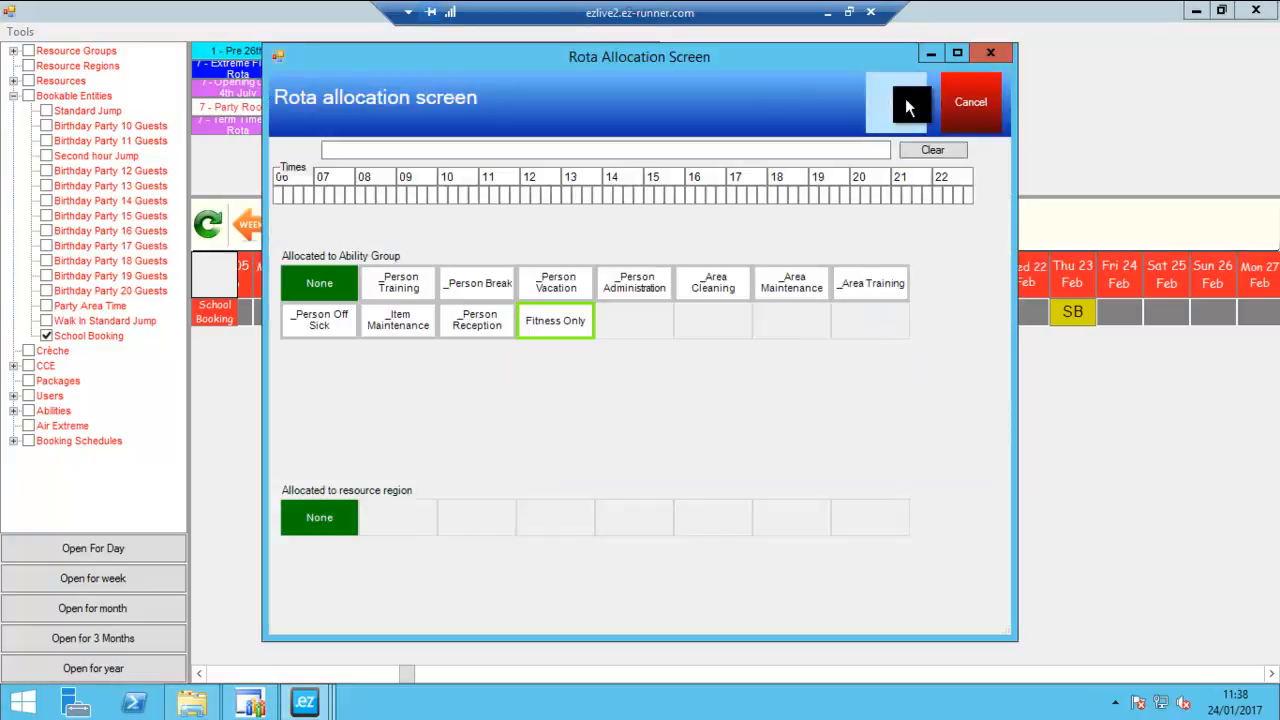
left_click(907, 100)
left_click(850, 260)
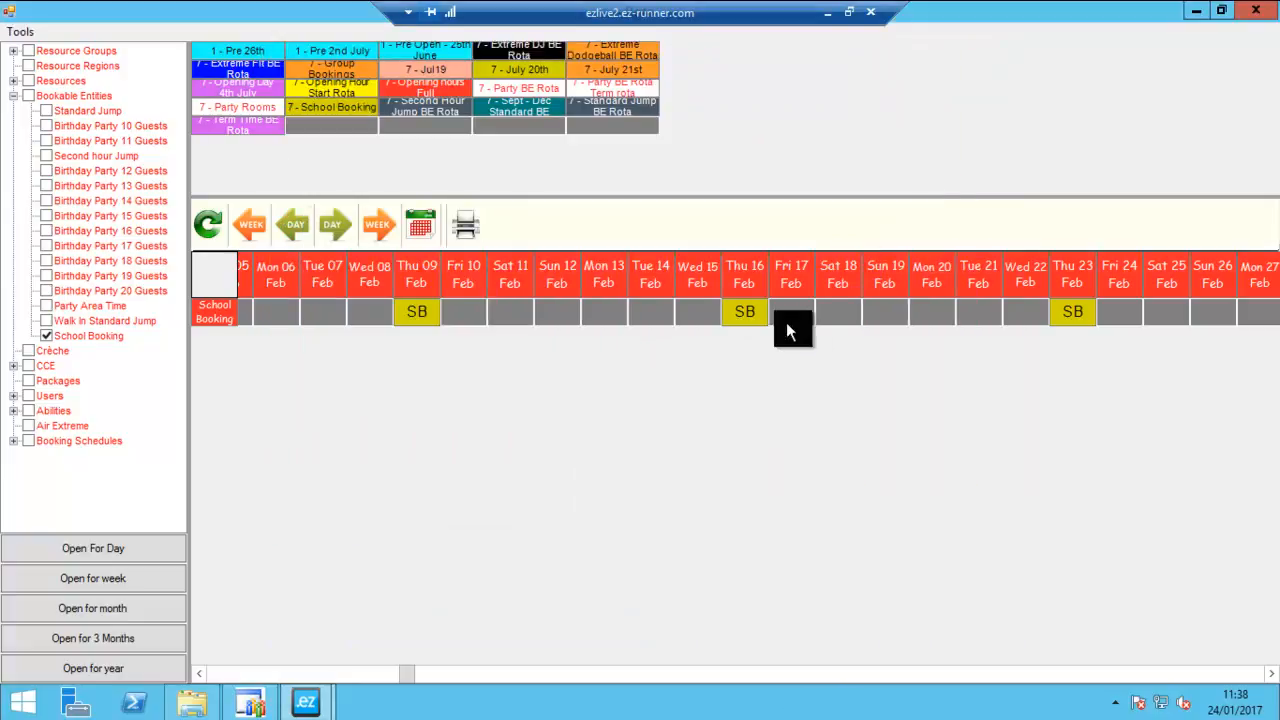
- Mark School Booking as unavailable on Thursday 16 February and confirm the change
double_click(757, 321)
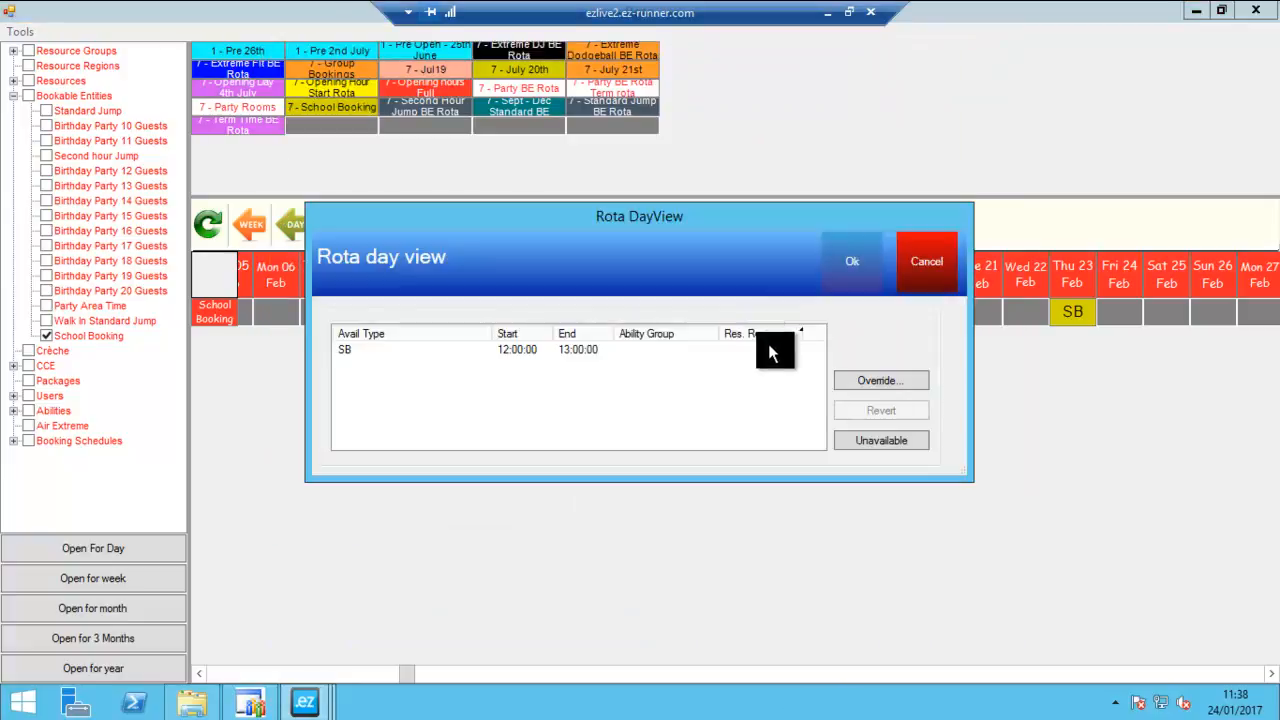
left_click(862, 444)
left_click(857, 277)
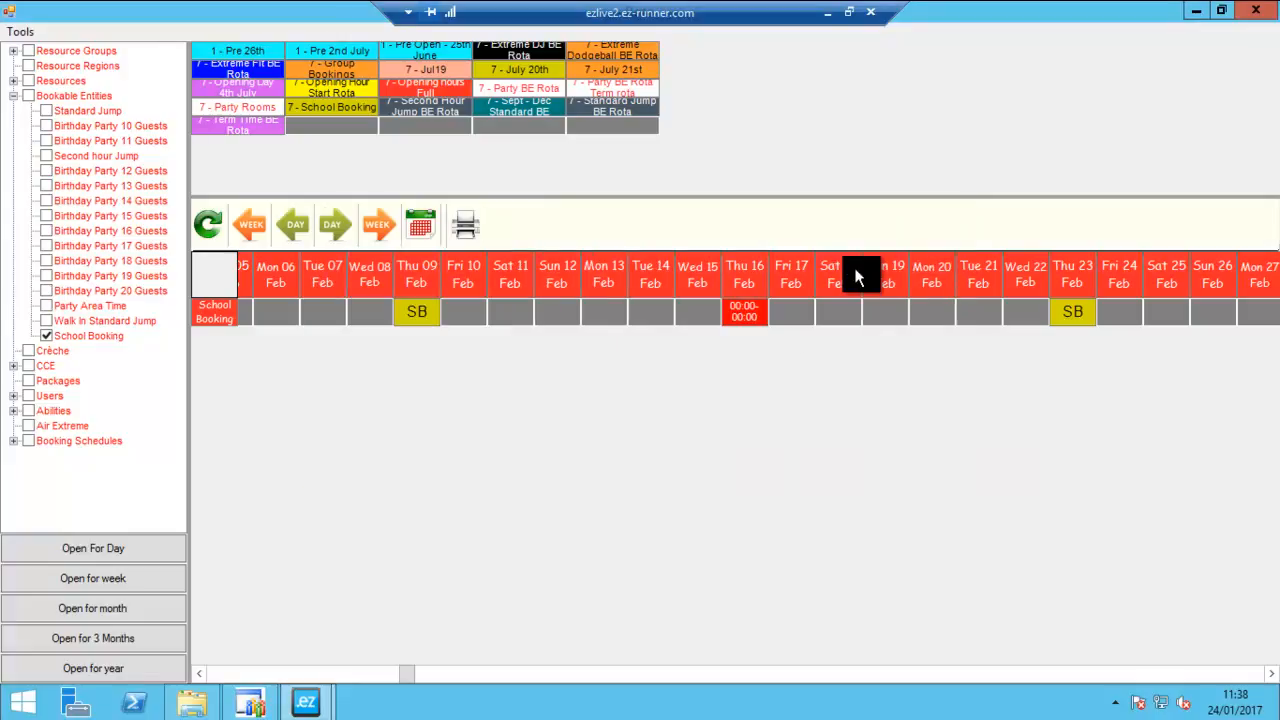
- Check the School Booking day view for Thursday 23 February, cancel it and close the Rota window
double_click(1070, 315)
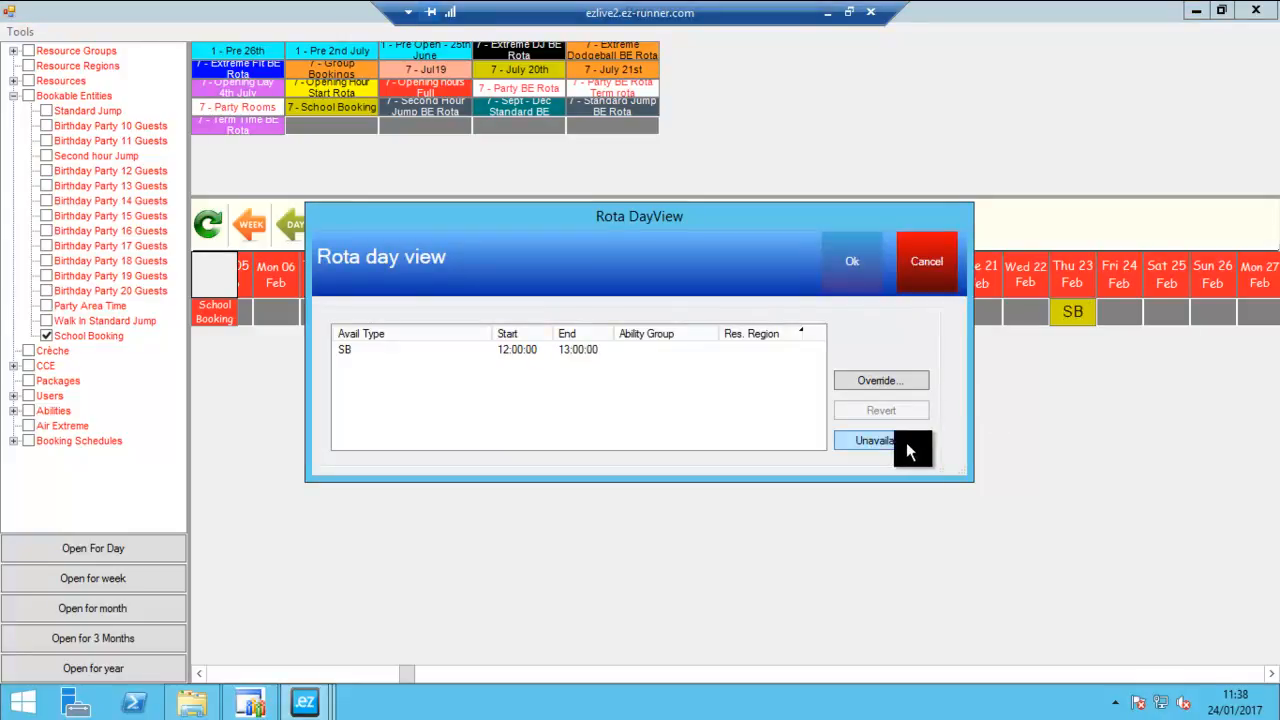
left_click(918, 258)
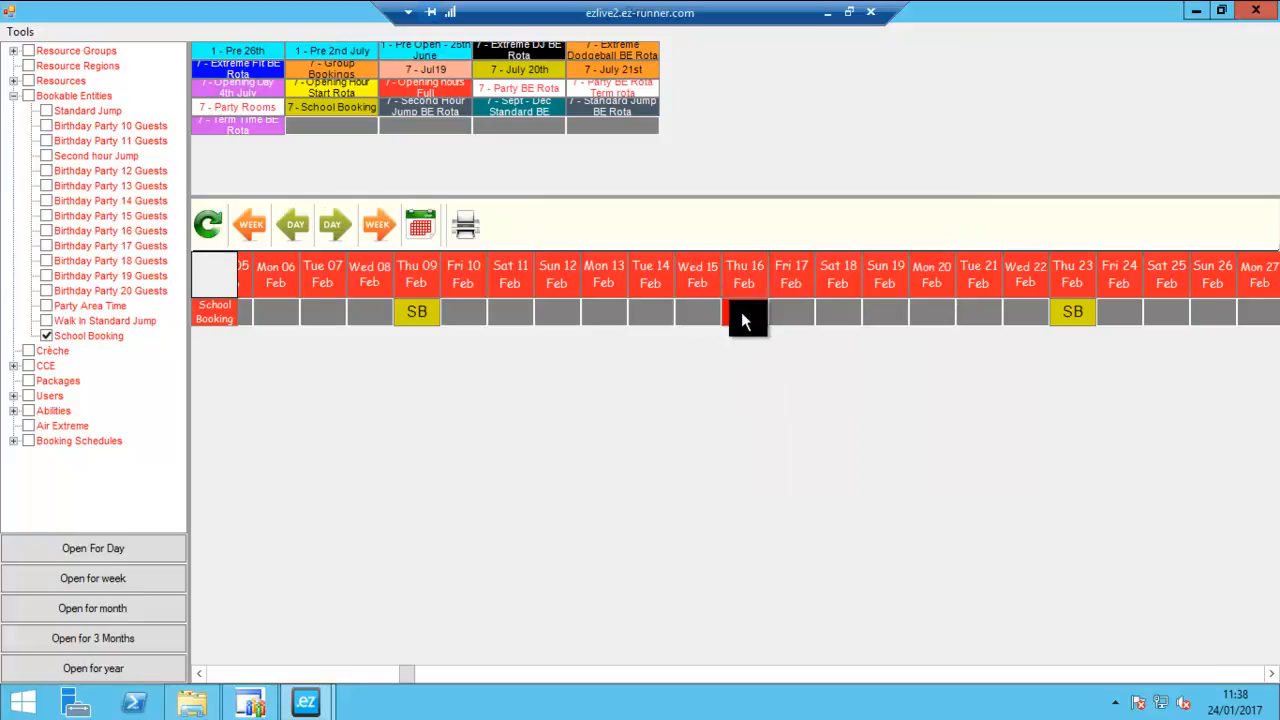
left_click(1257, 12)
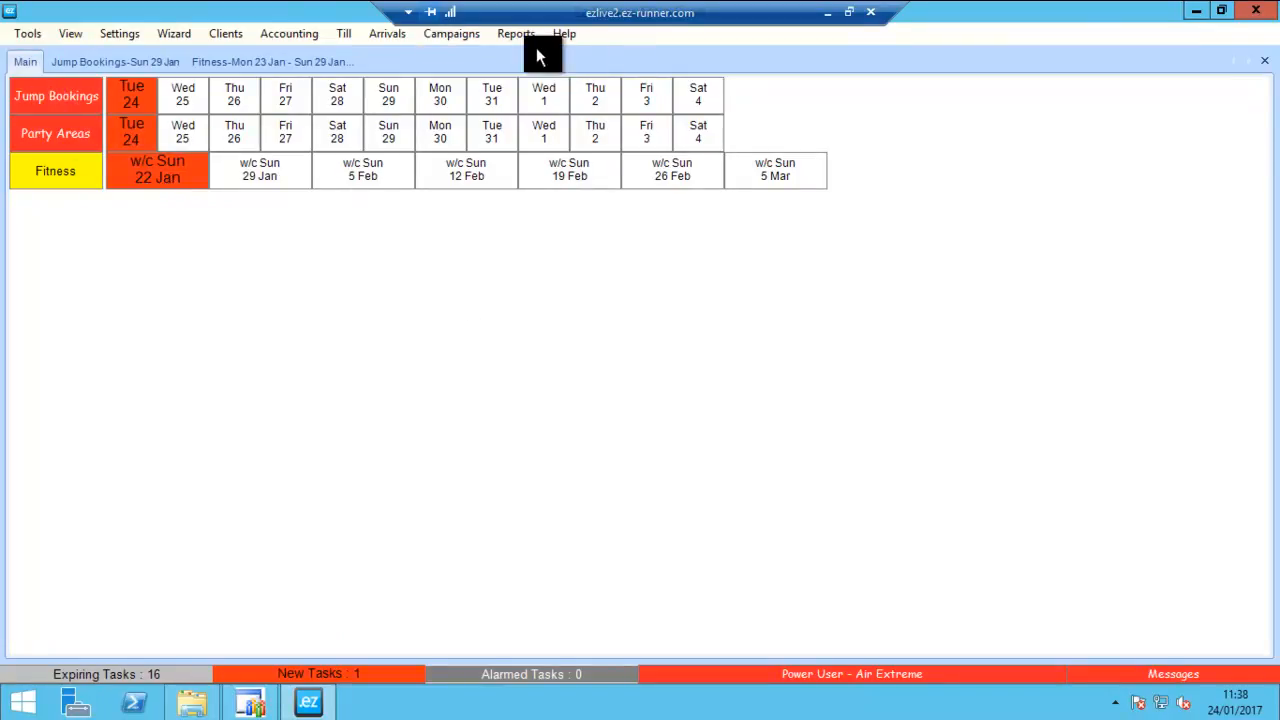
- Check the School Booking option for a two-place 12 PM slot in Jump Bookings on Thursday 26 January, then cancel the booking
left_click(240, 101)
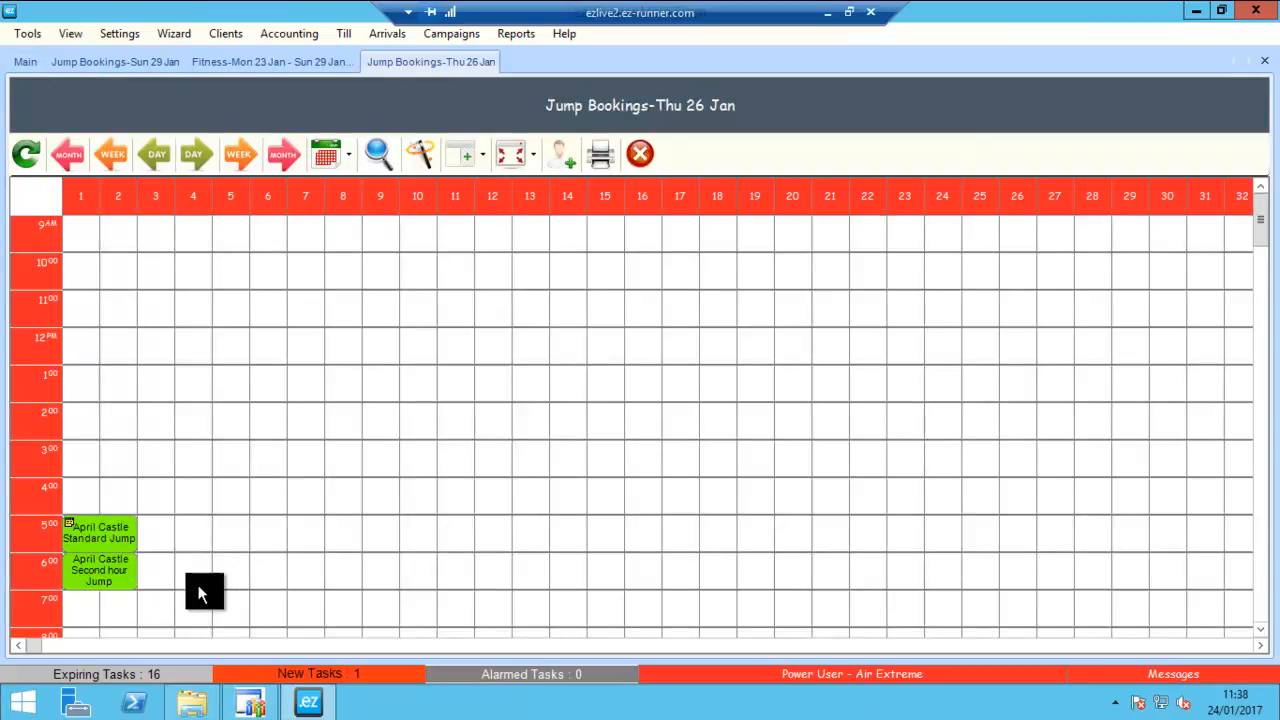
left_click_drag(67, 344, 115, 346)
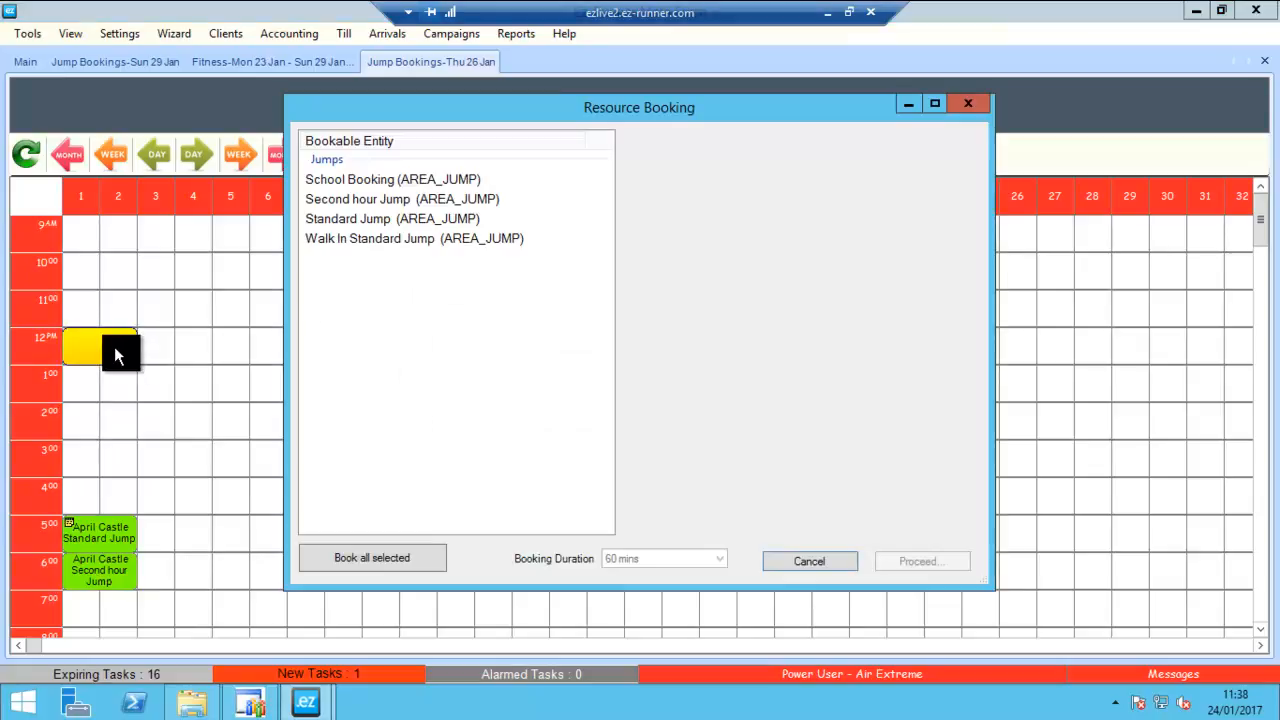
left_click(366, 179)
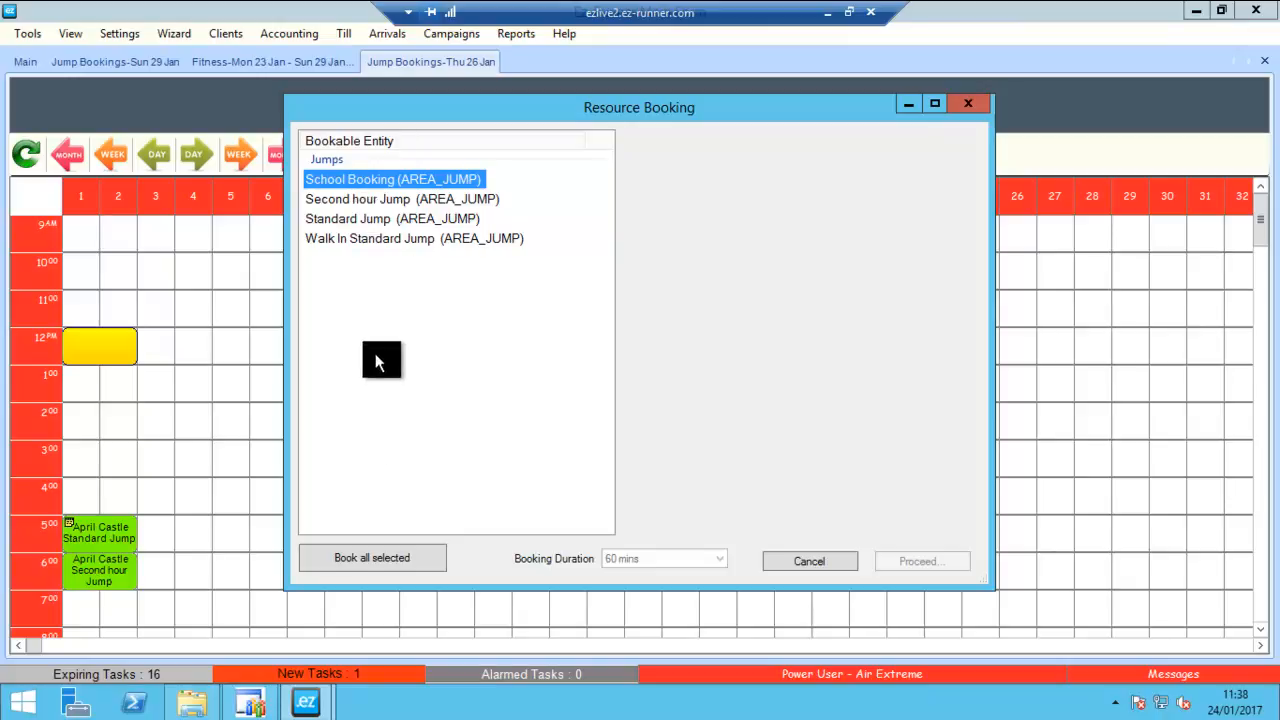
left_click(816, 560)
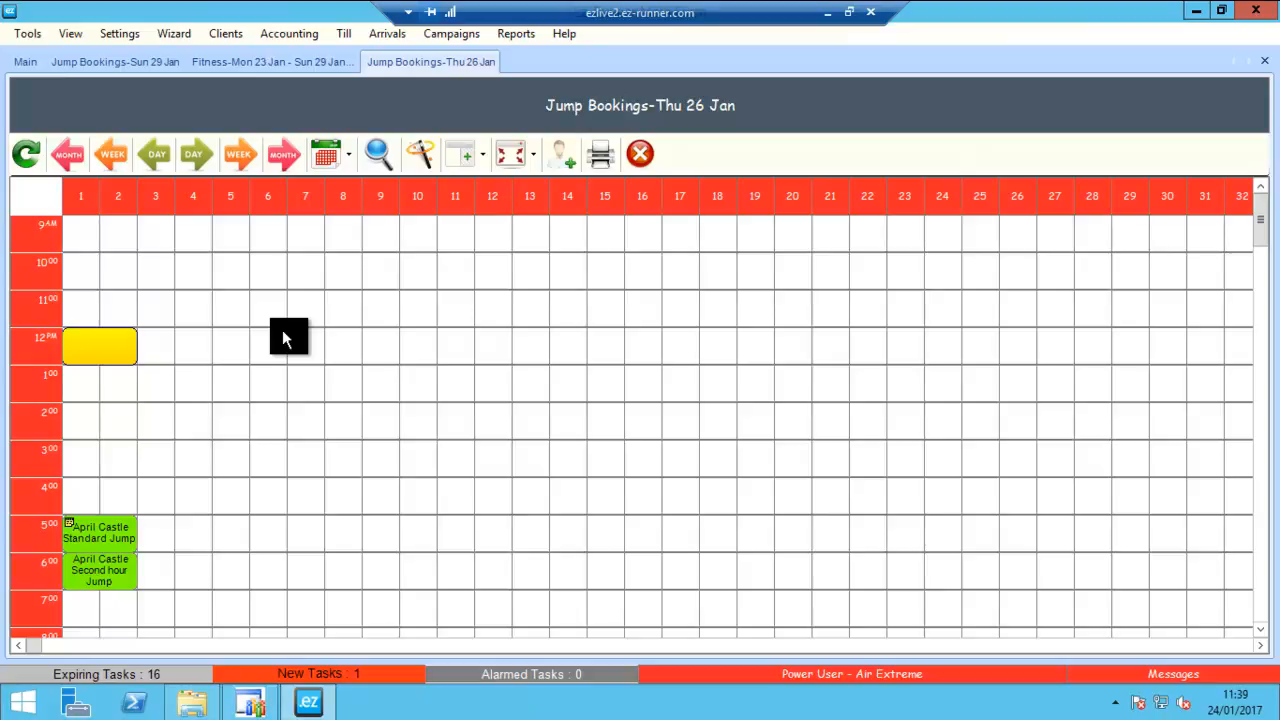
mouse_move(287, 682)
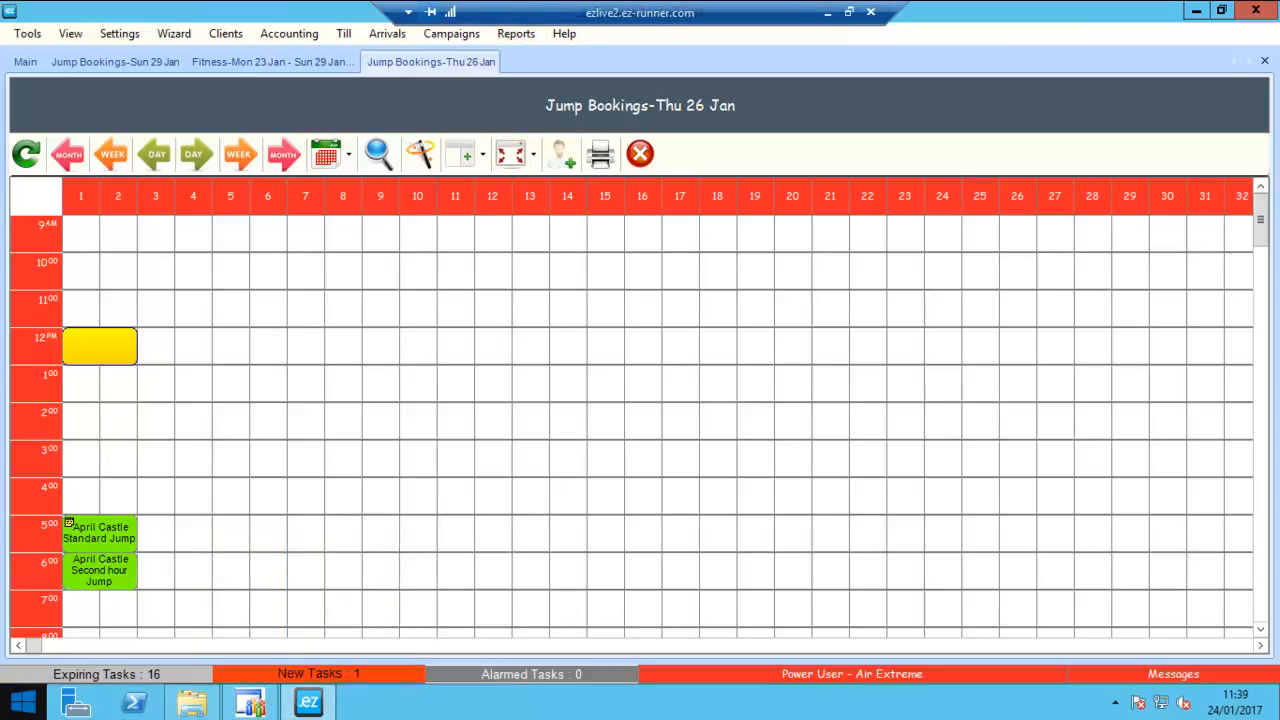
key("alt+Tab")
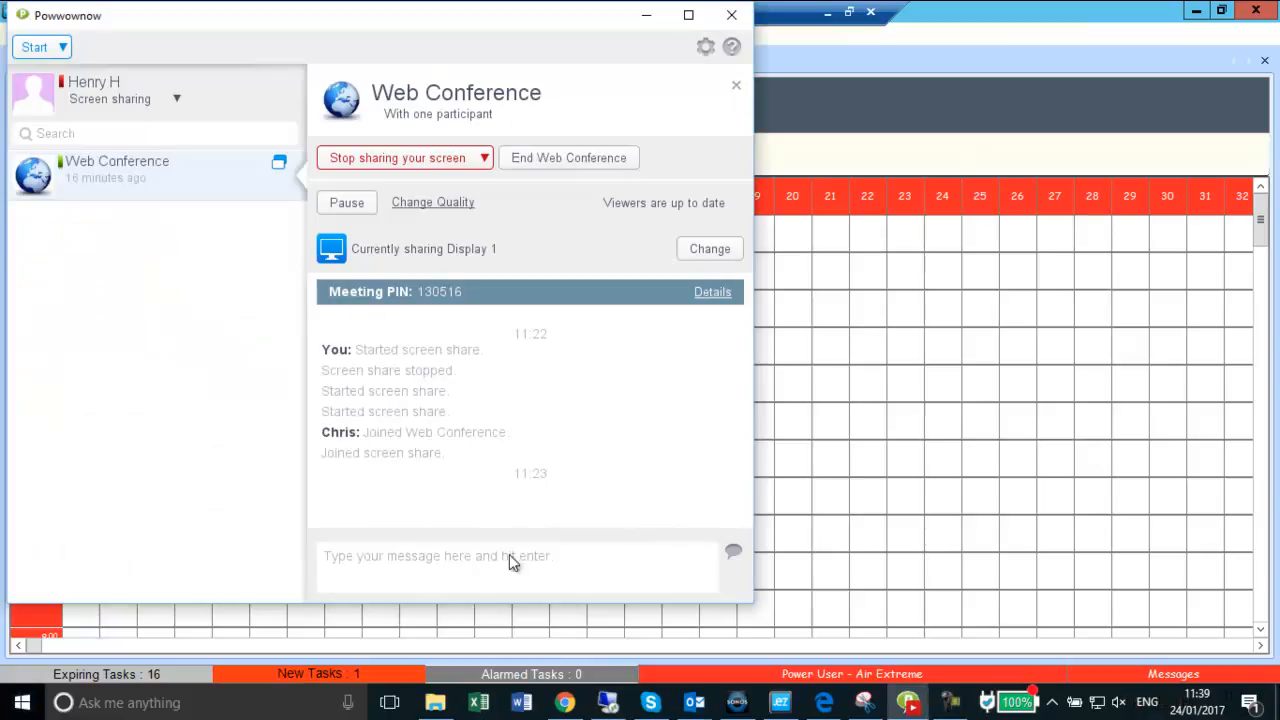